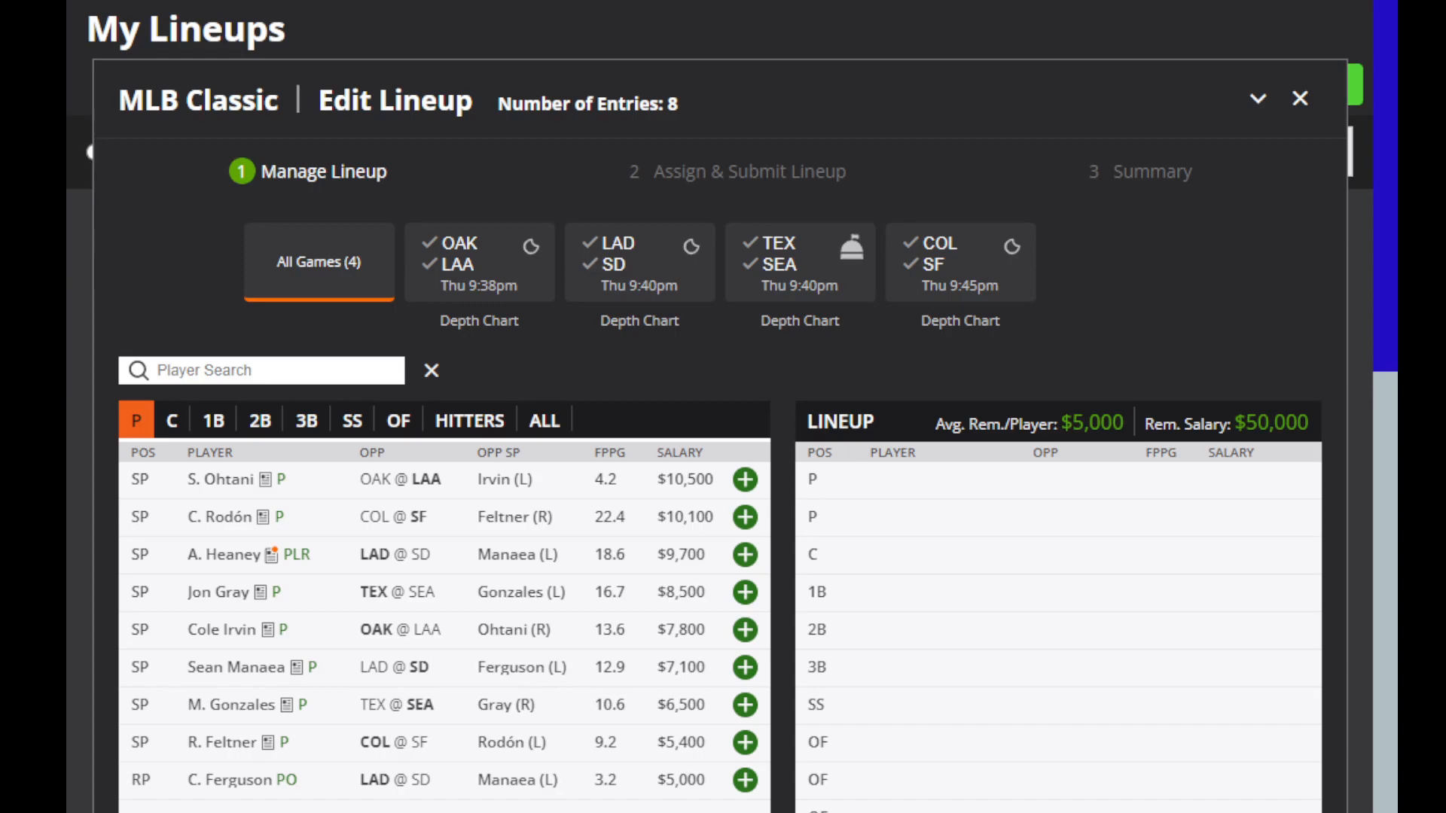
Step: Review pitcher Shohei Ohtani's splits and game log in his player card, and close it
click(232, 481)
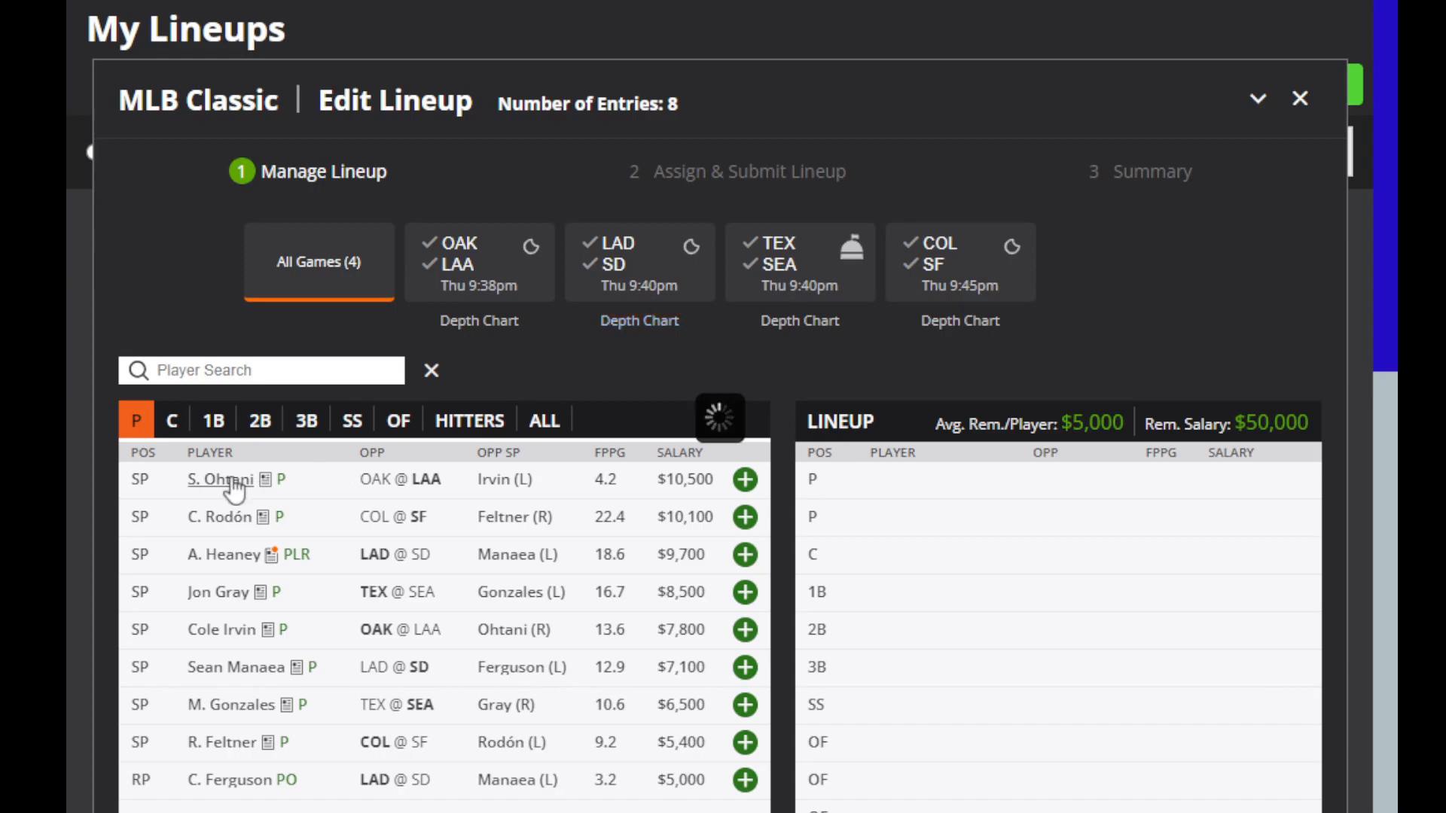
click(570, 279)
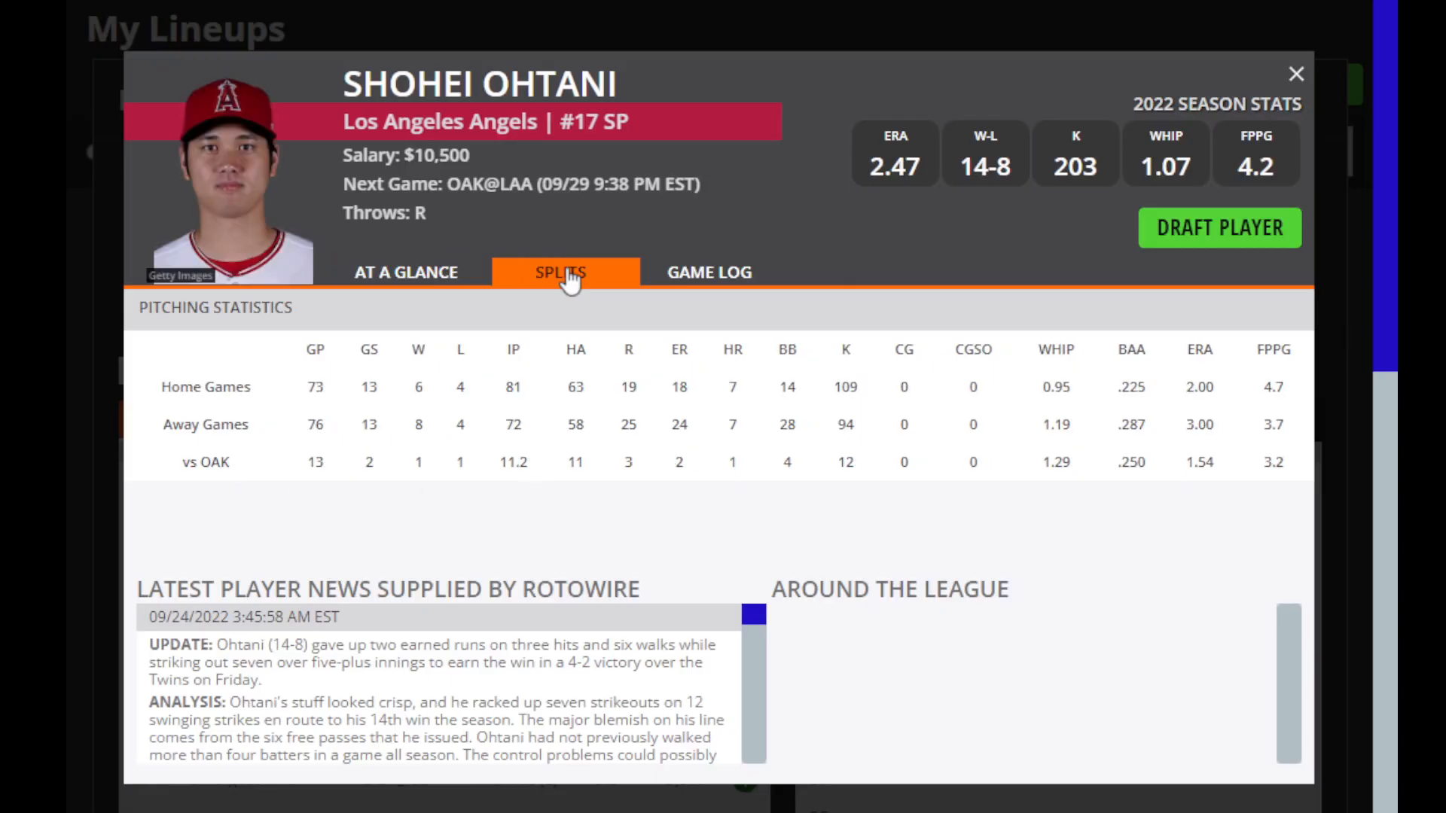
click(694, 280)
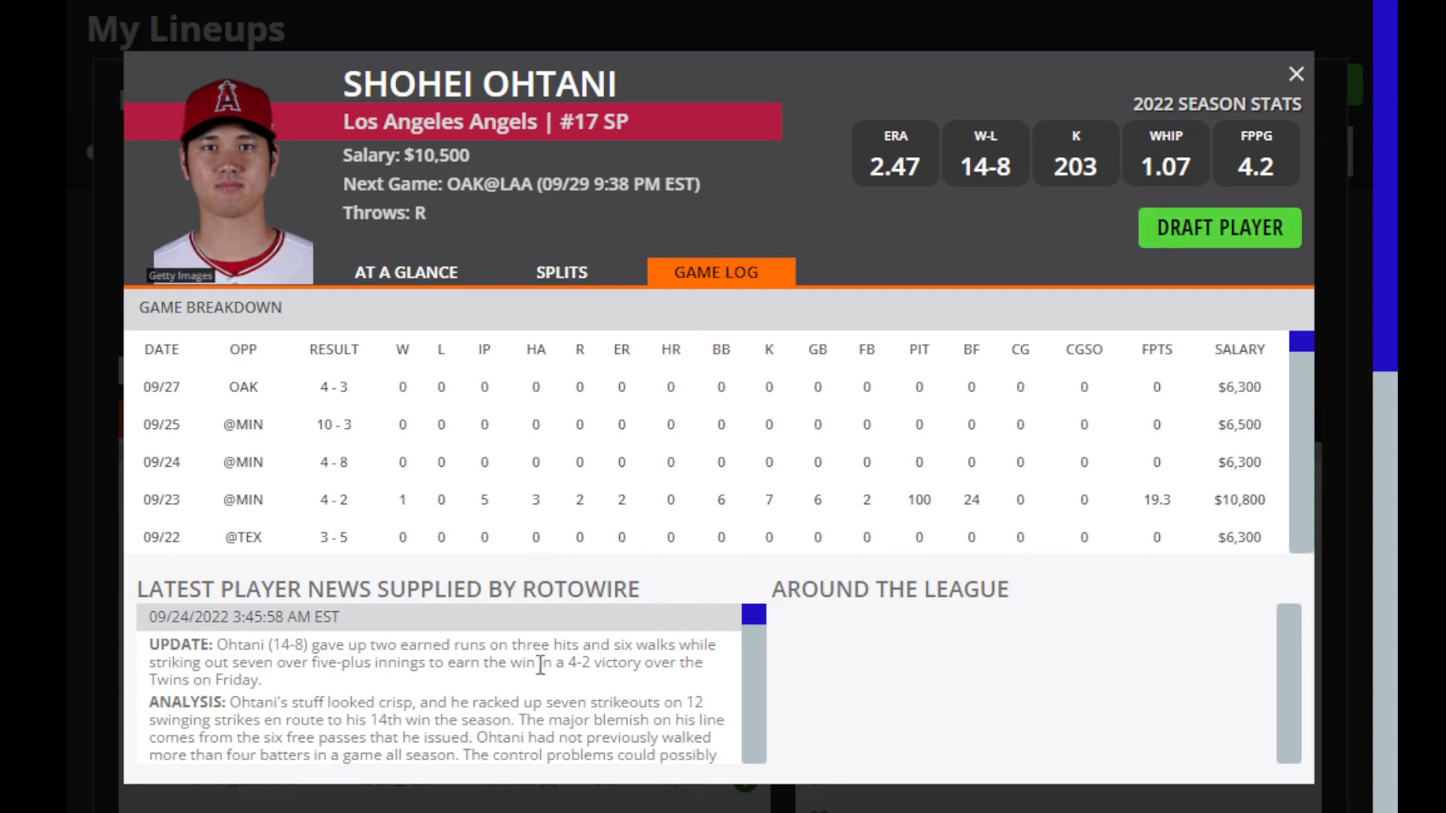
click(1296, 76)
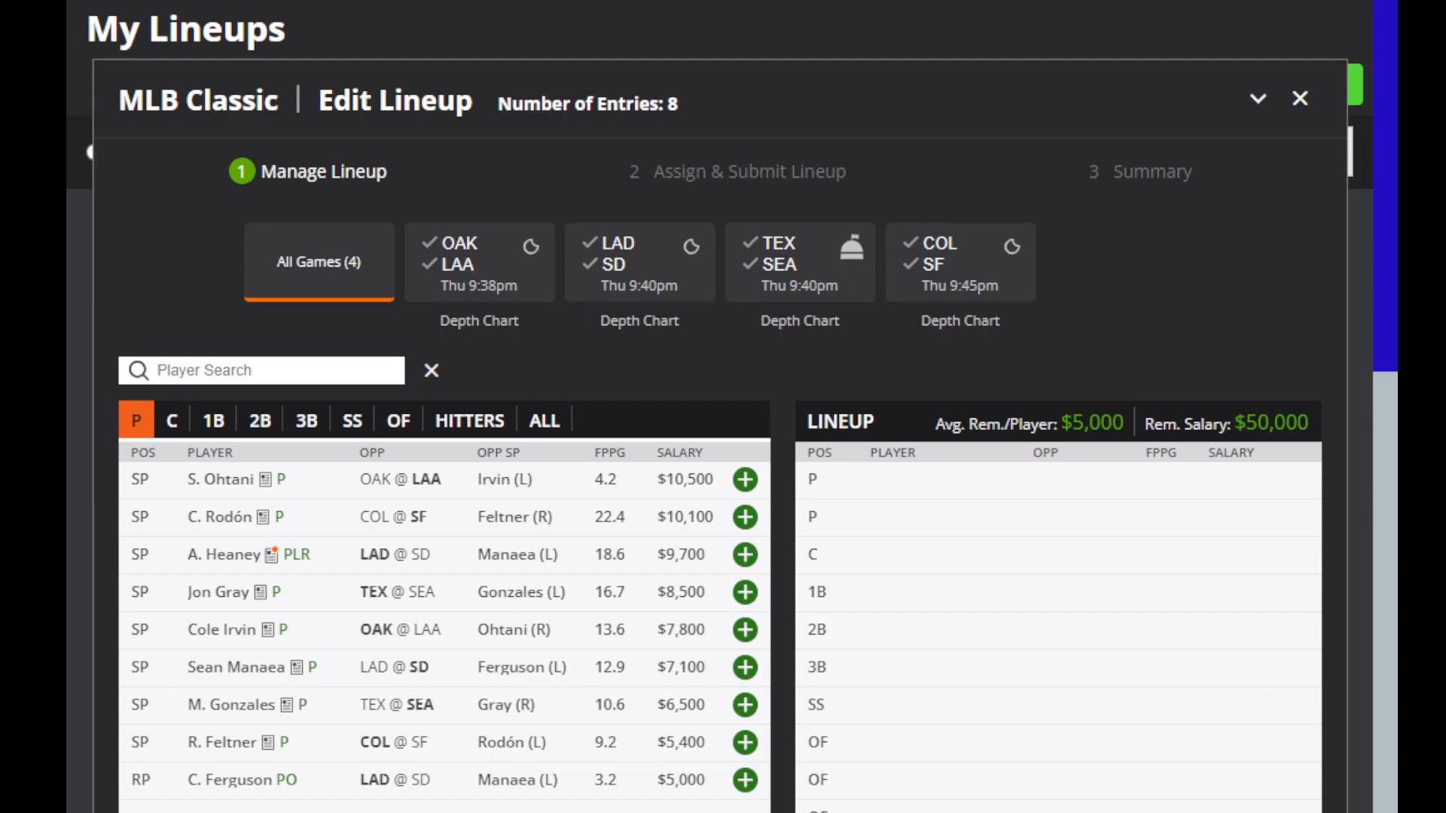
Step: Check Carlos Rodón's season stats, splits and game log, and add him to the lineup as a pitcher
click(221, 527)
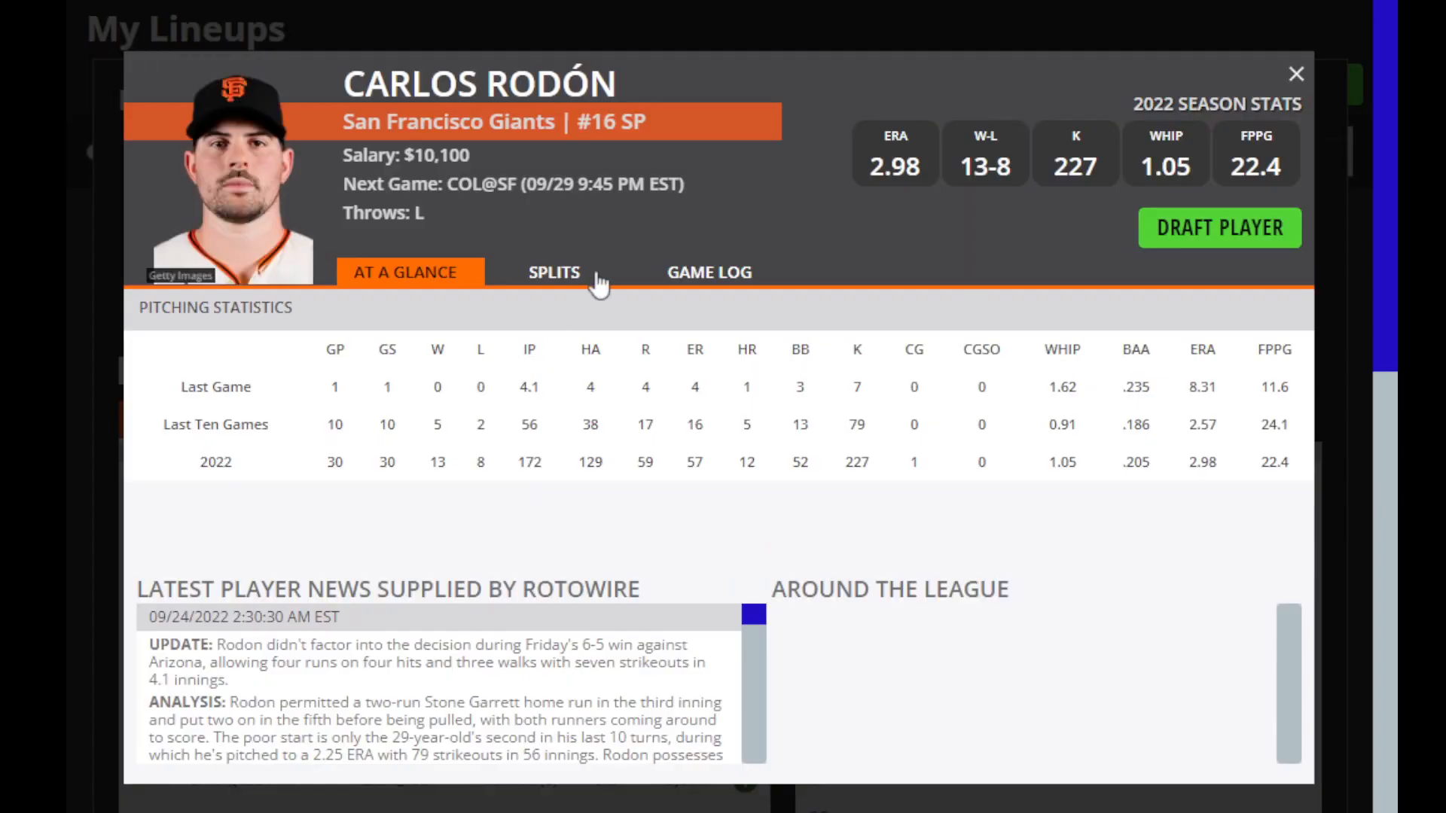
click(598, 273)
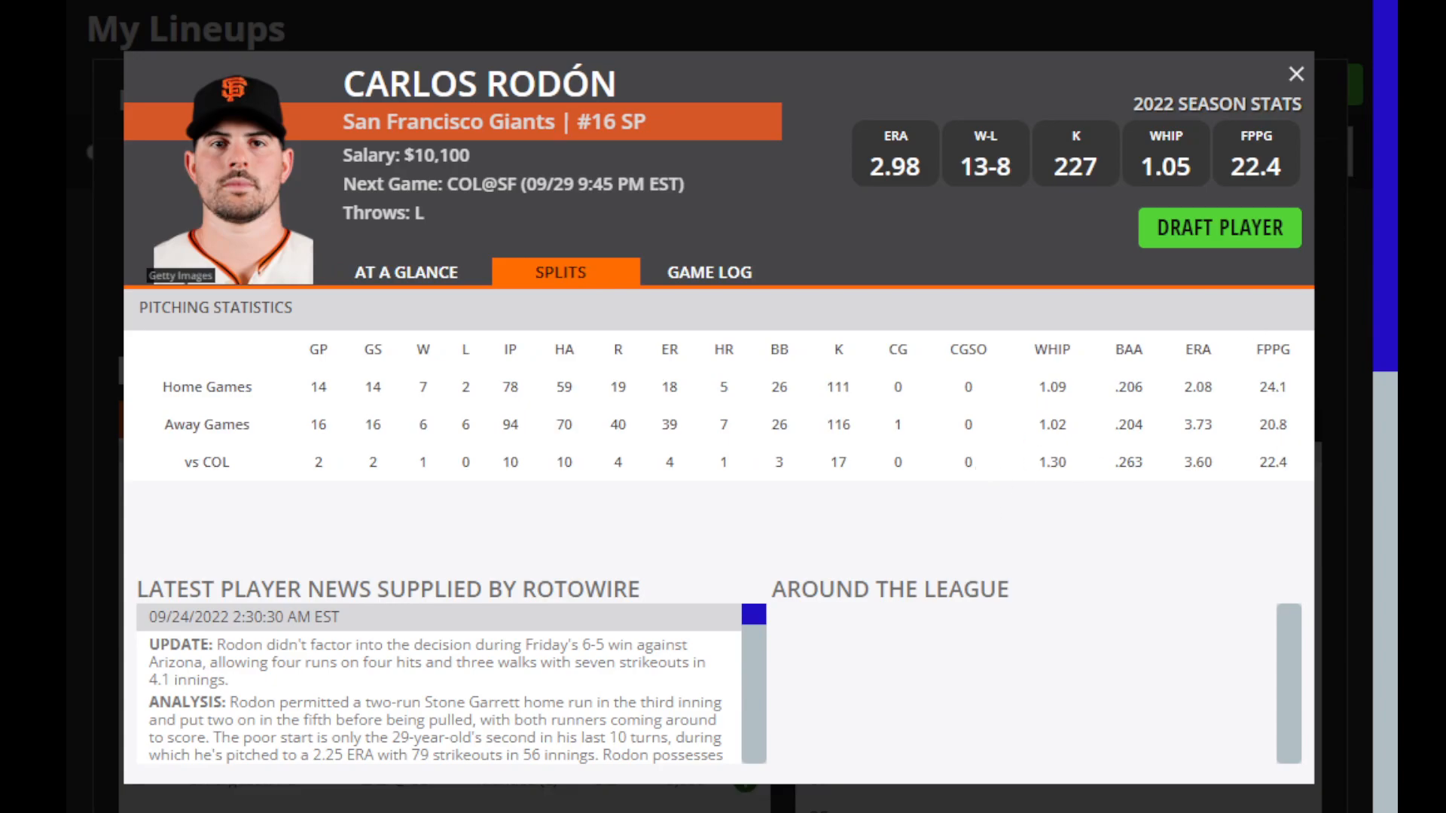
click(708, 277)
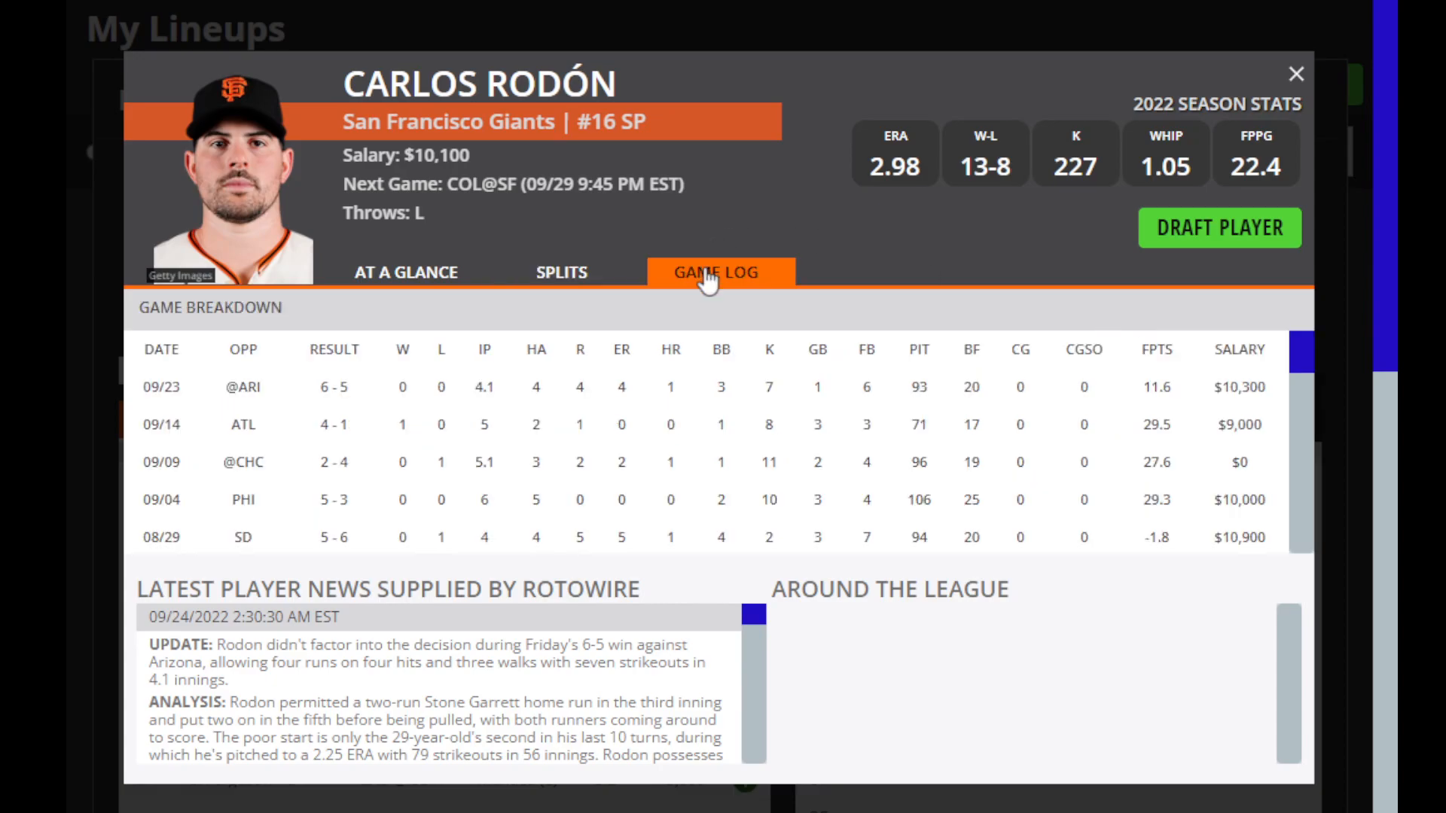
scroll(558, 452, down, 3)
scroll(557, 452, up, 1)
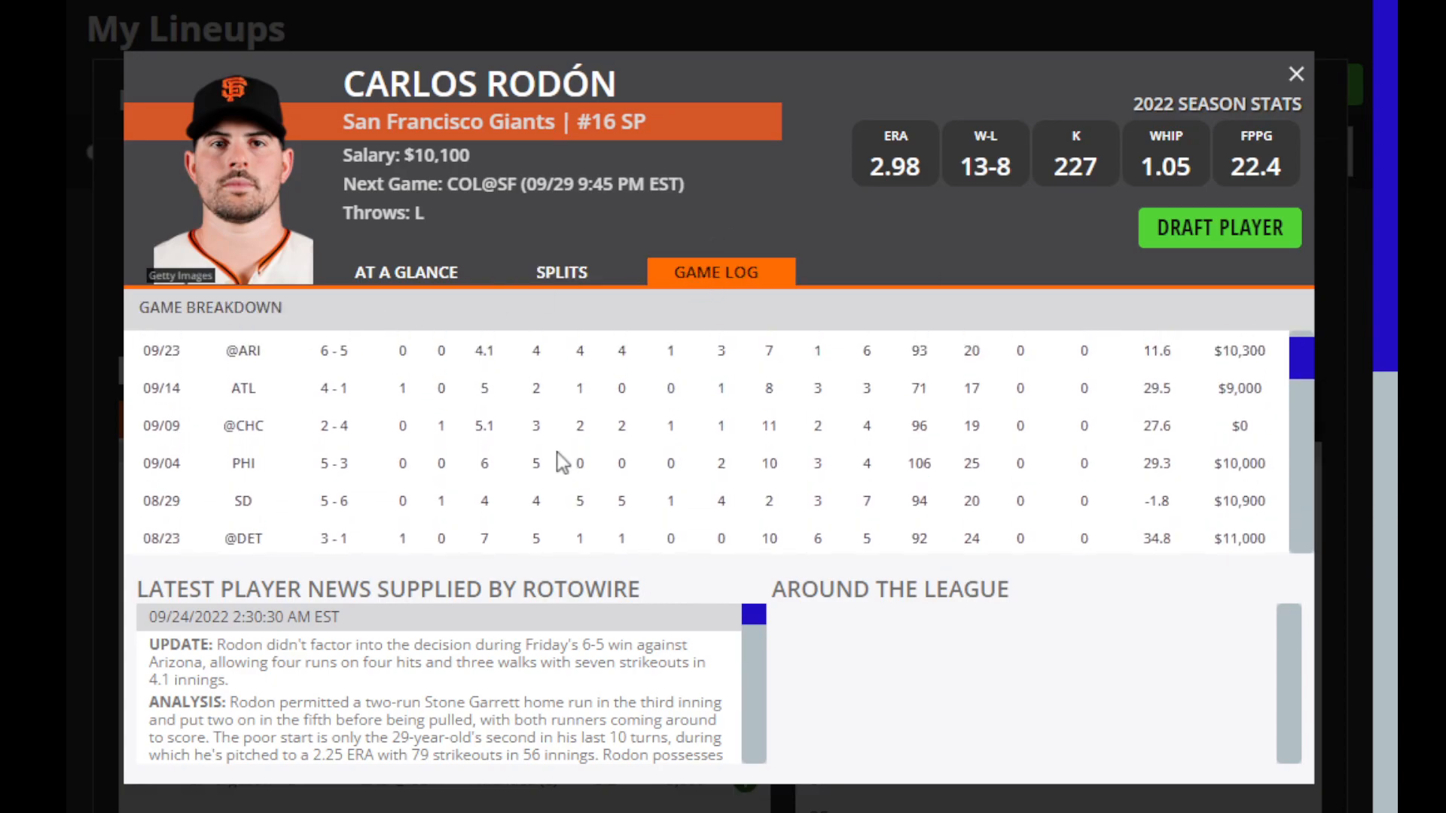
scroll(557, 452, down, 3)
scroll(557, 452, up, 3)
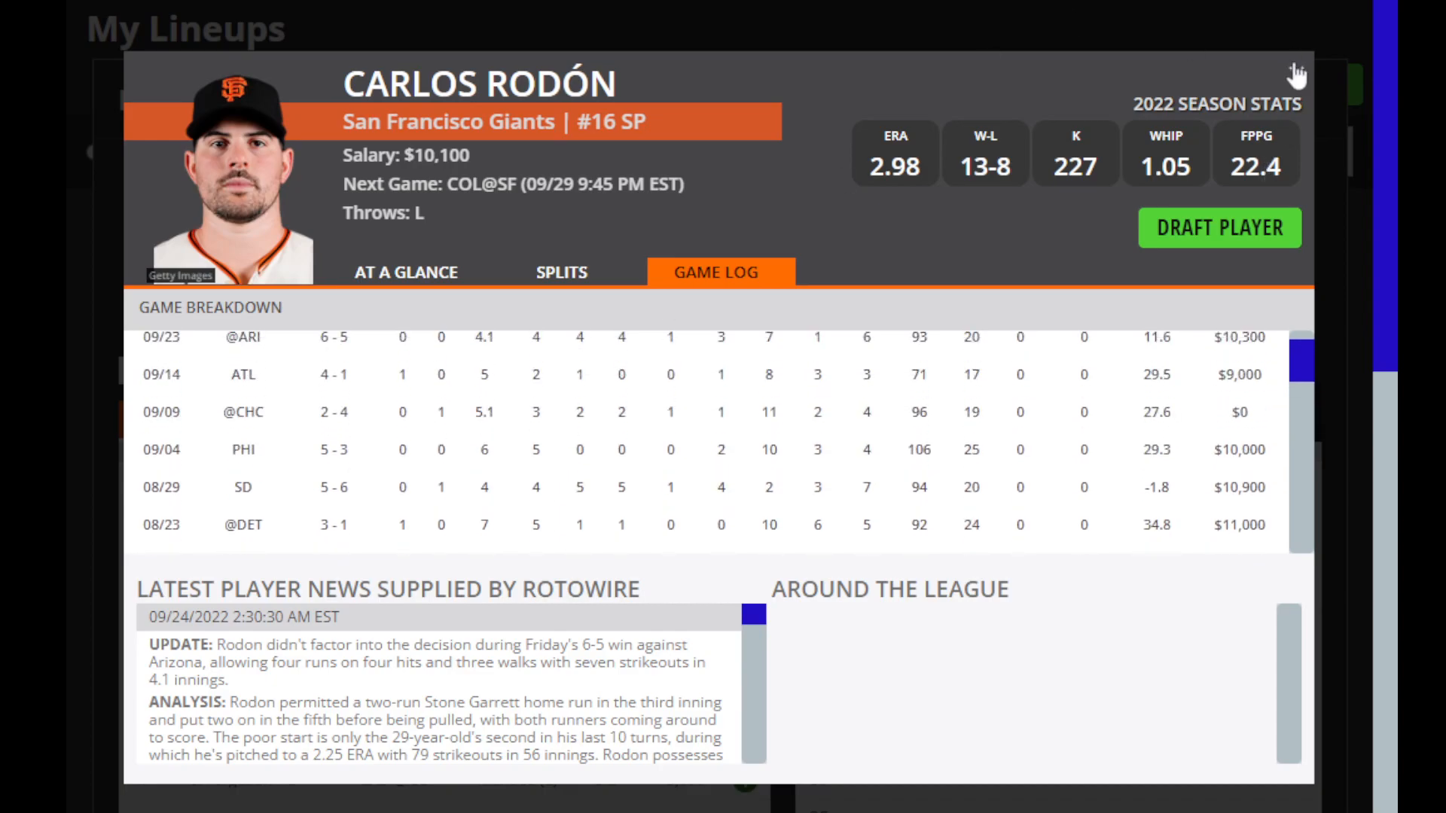
click(544, 275)
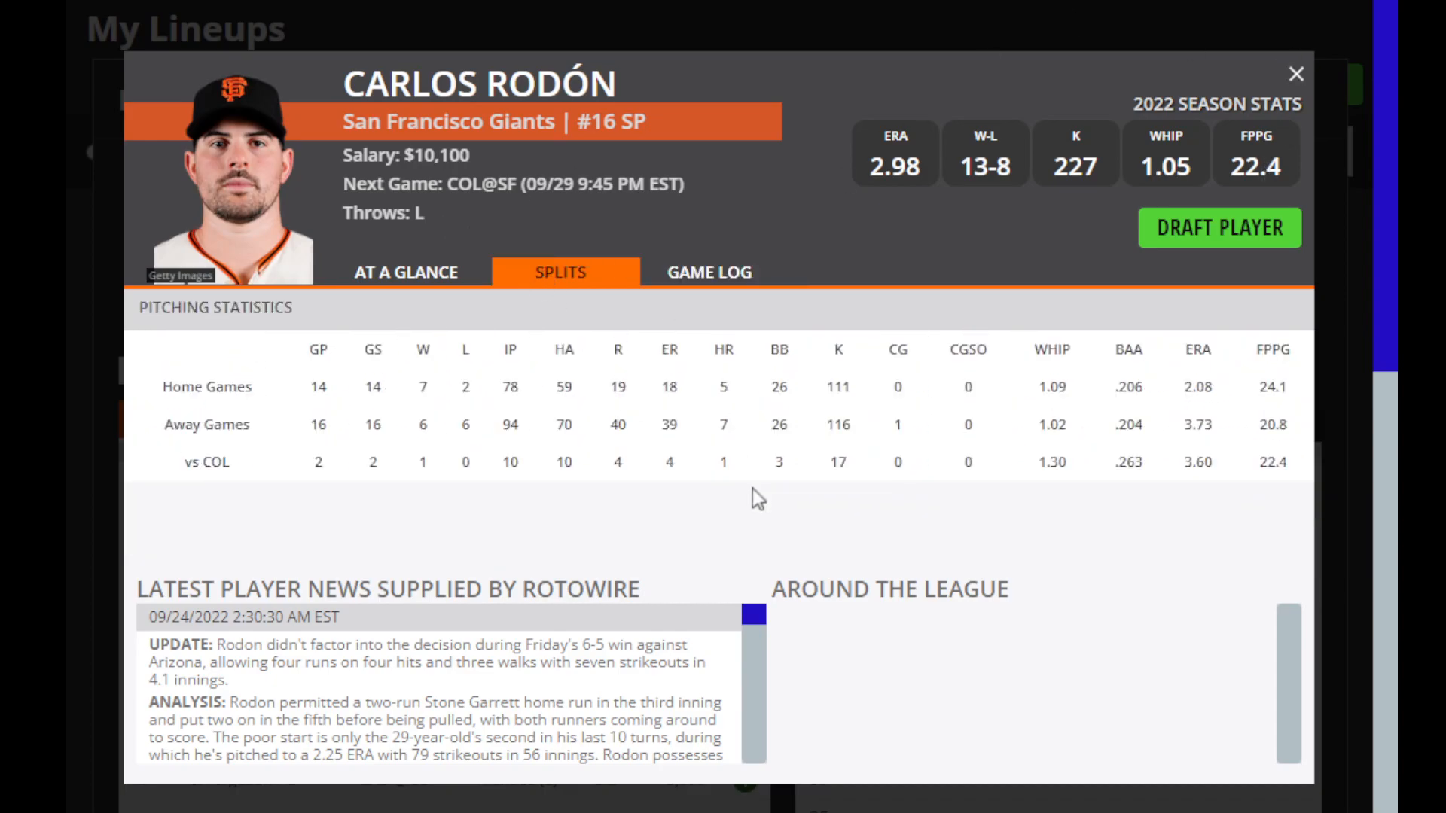
click(1295, 75)
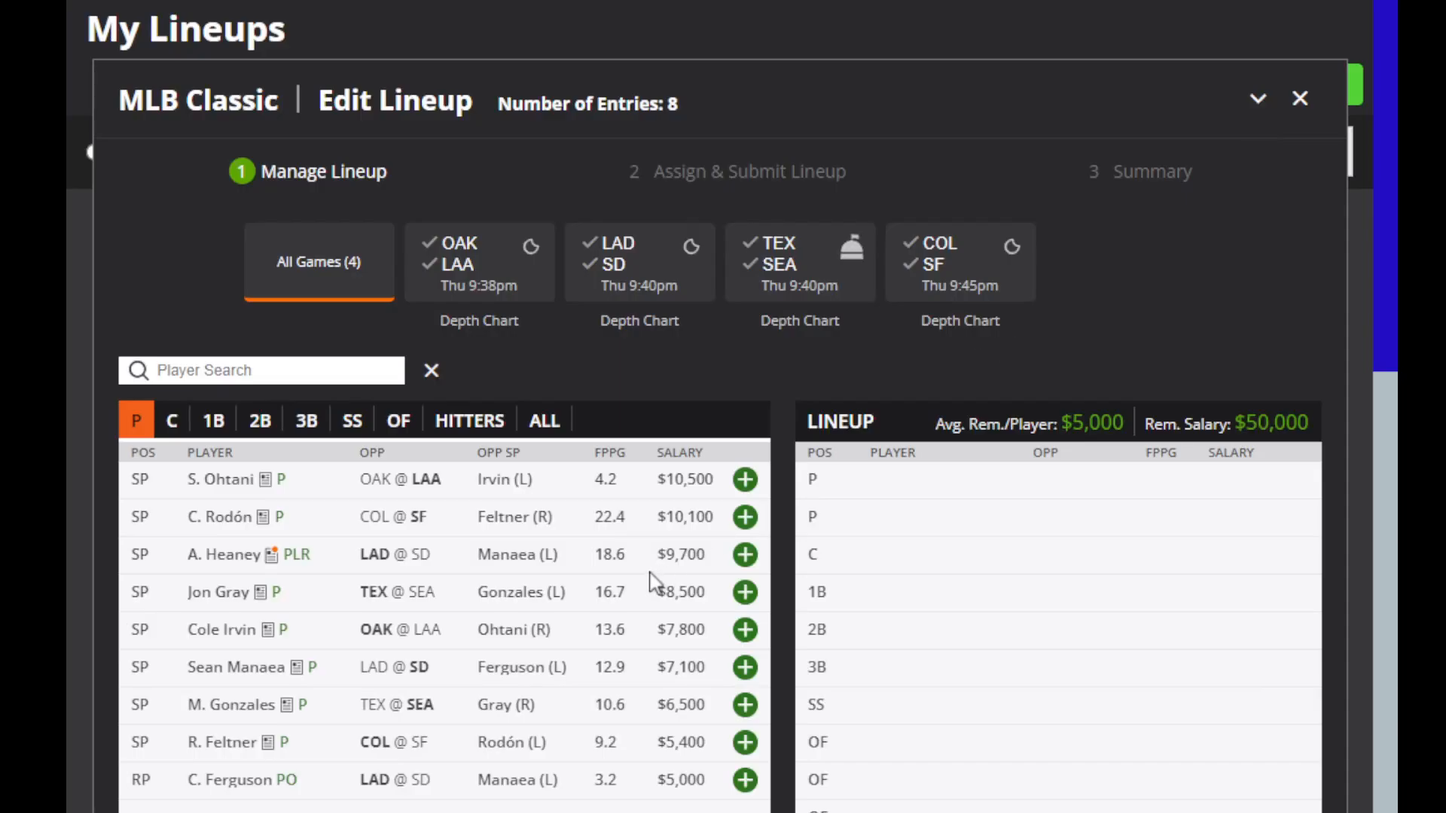
click(746, 518)
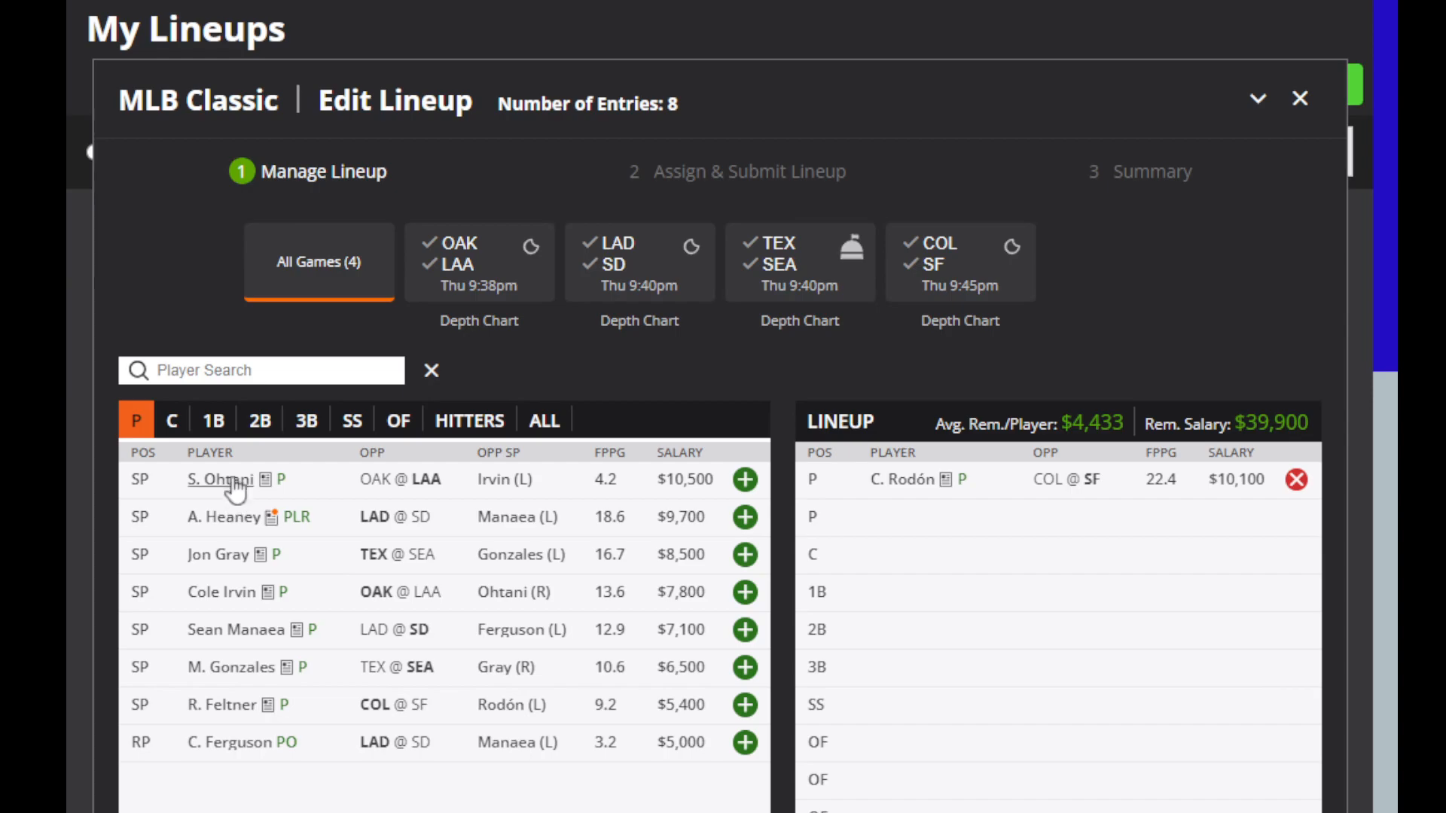
Step: Review Jon Gray's pitching stats, splits against SEA and past starts in his game log
click(226, 559)
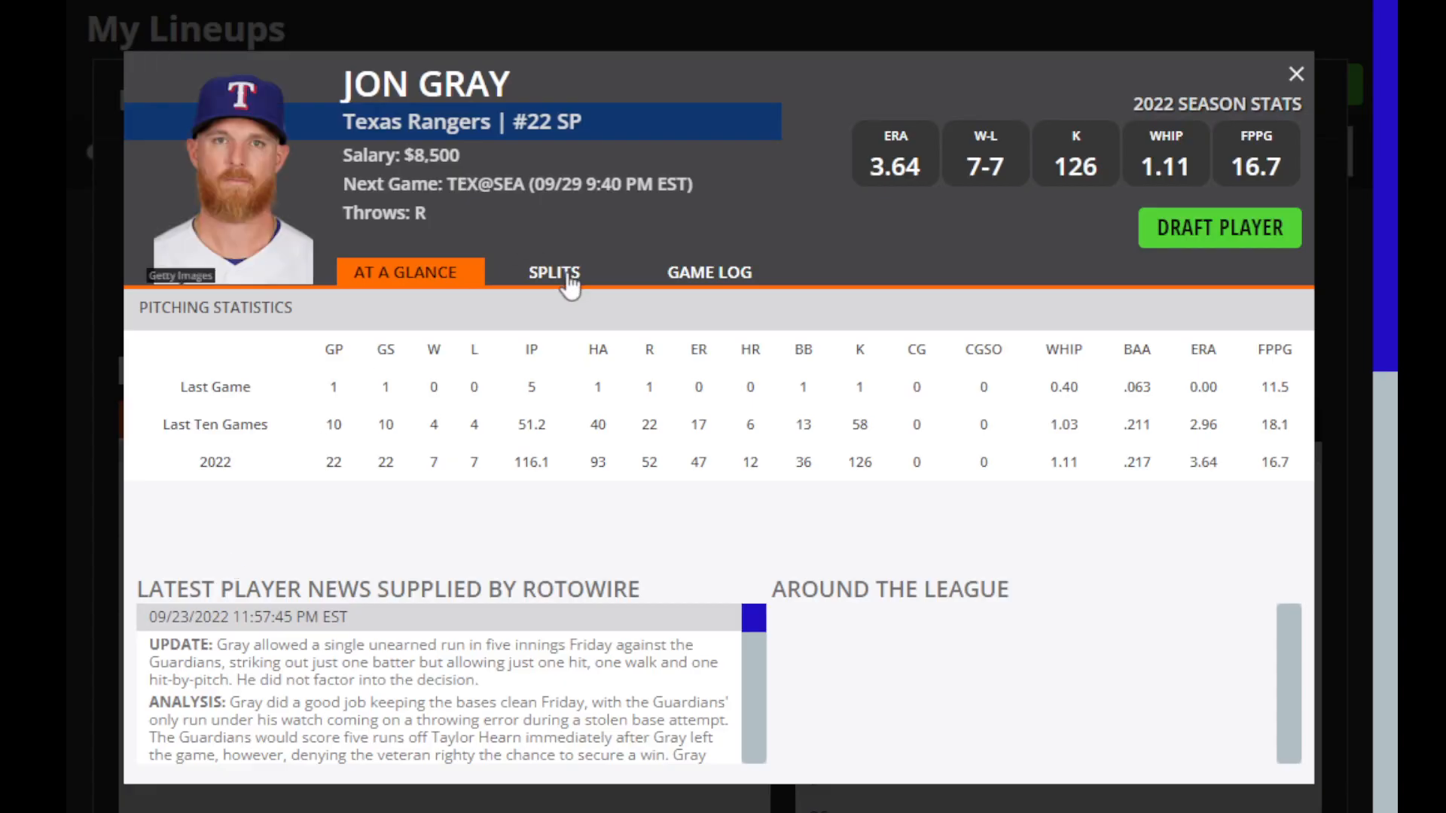
click(569, 280)
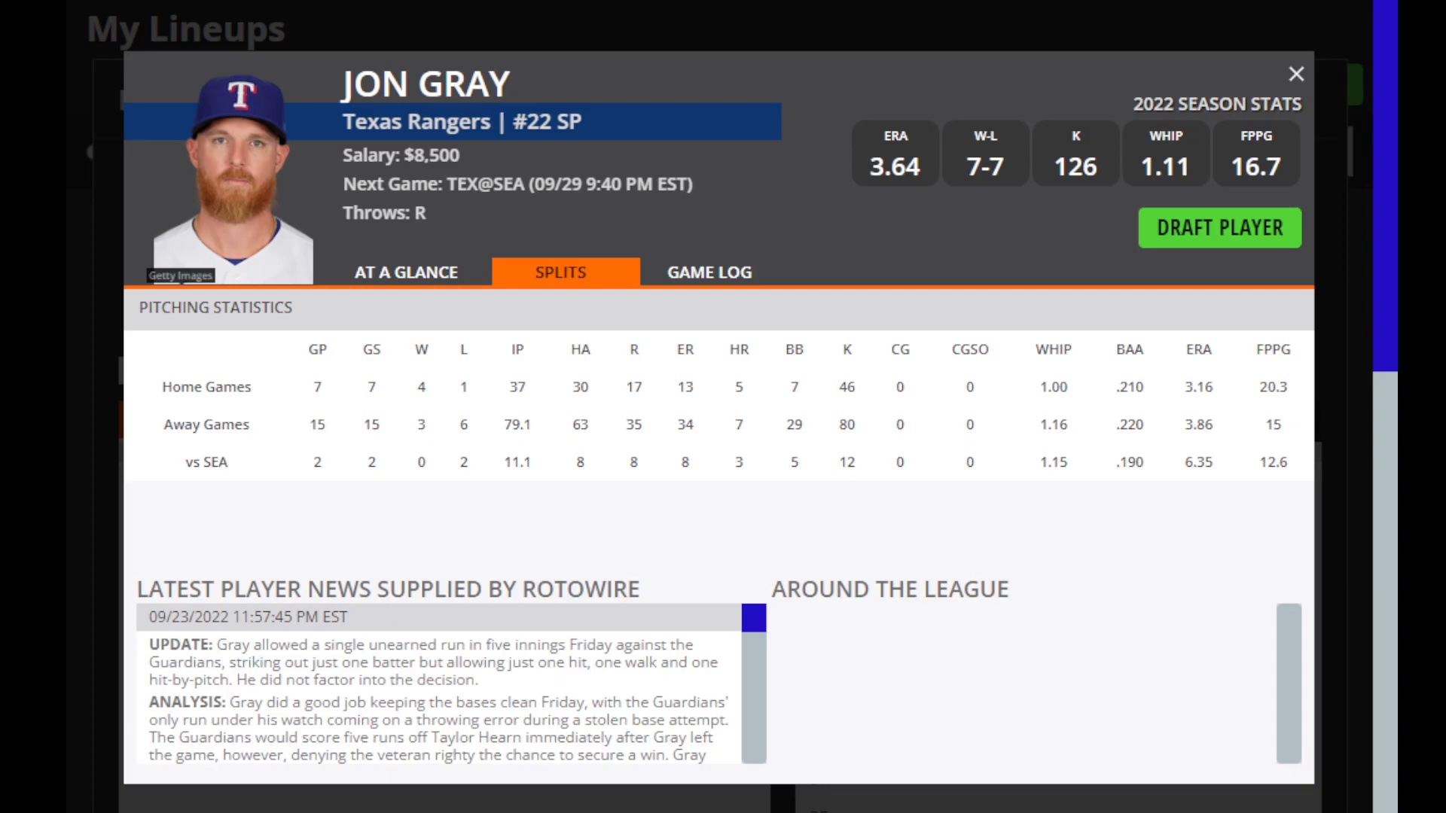
click(707, 268)
scroll(744, 446, down, 5)
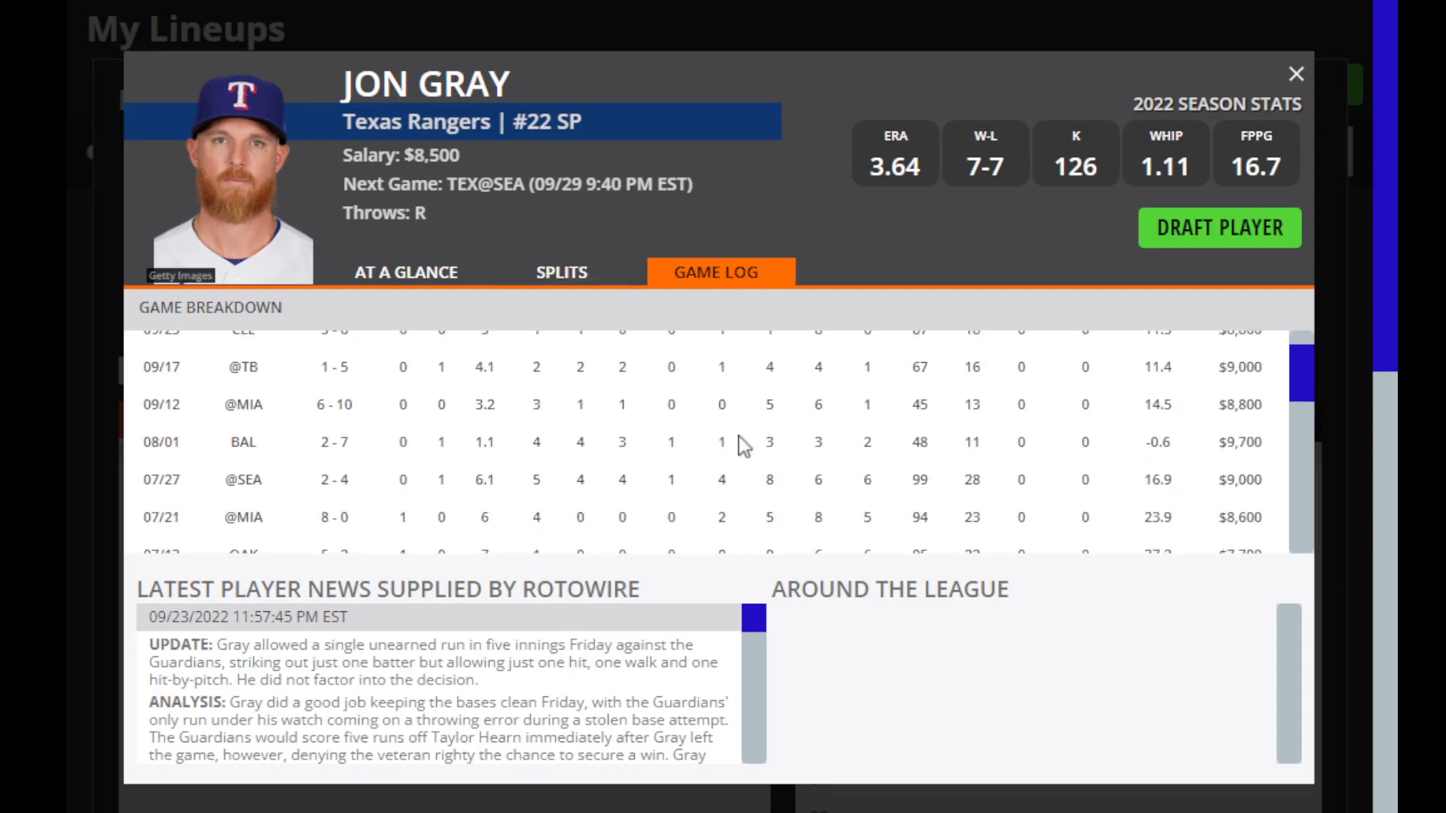
scroll(741, 444, down, 1)
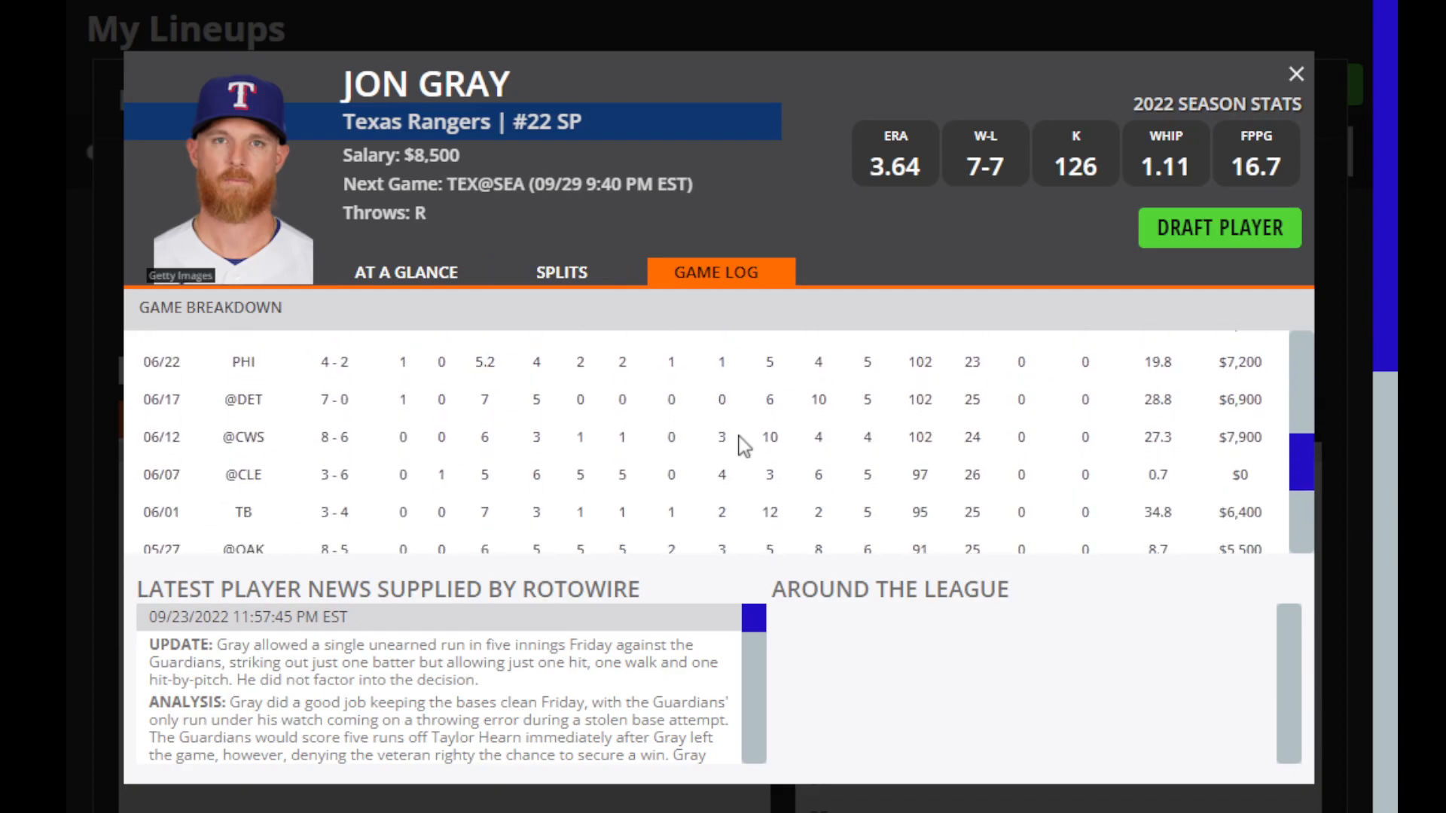
click(1296, 75)
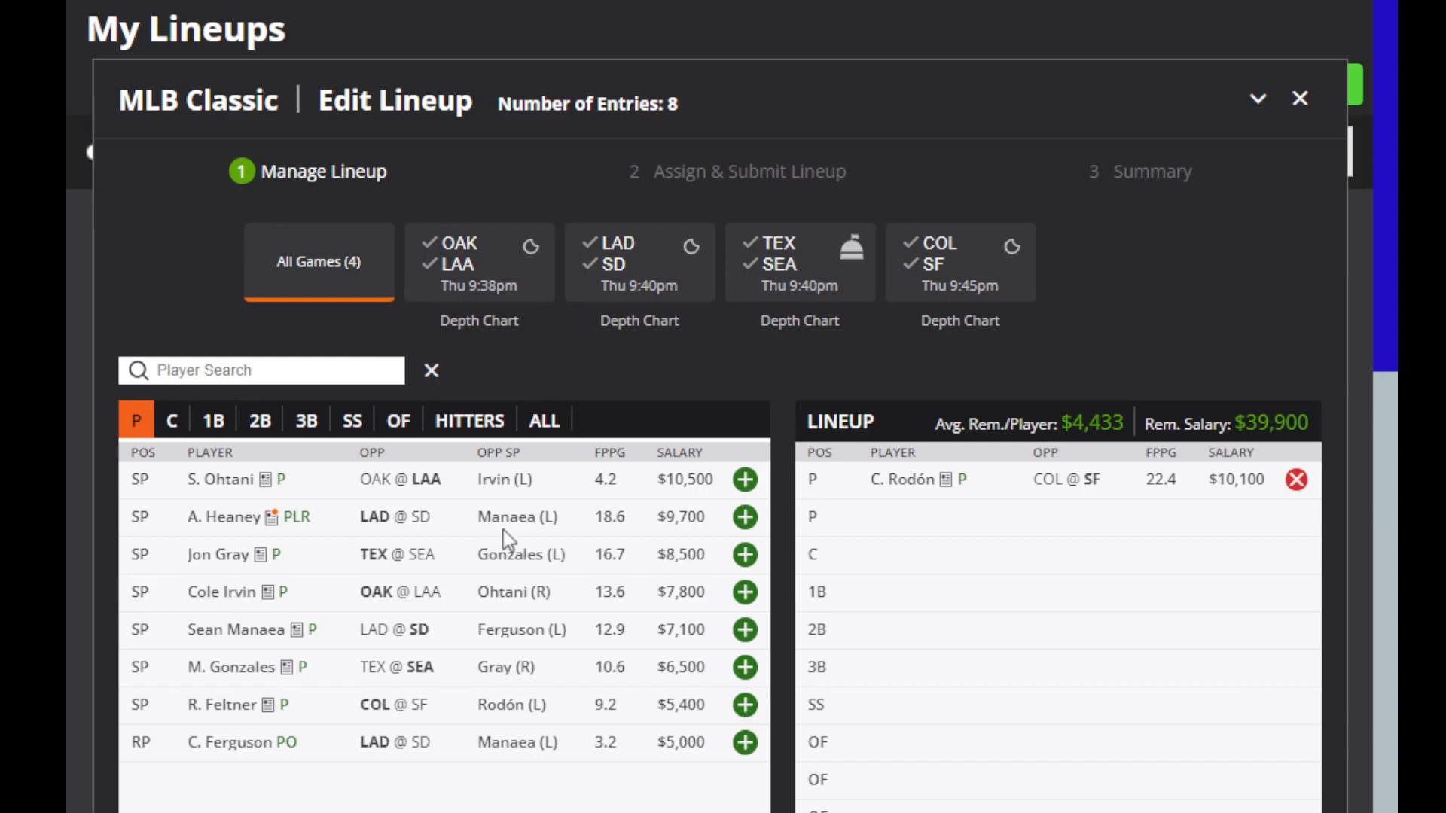
Step: Examine Andrew Heaney's pitching stats and splits, and read his latest player news
click(226, 517)
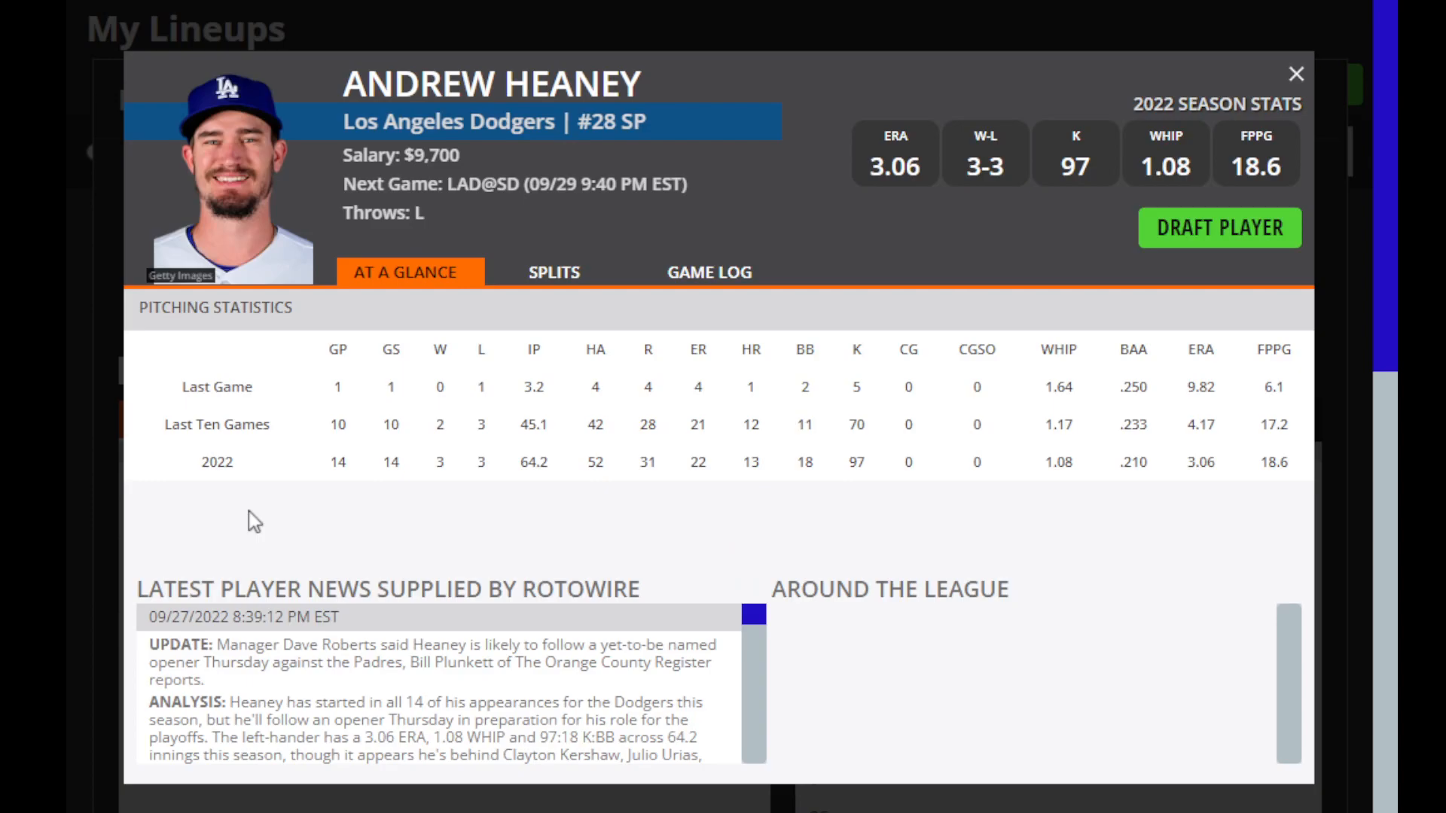
click(589, 275)
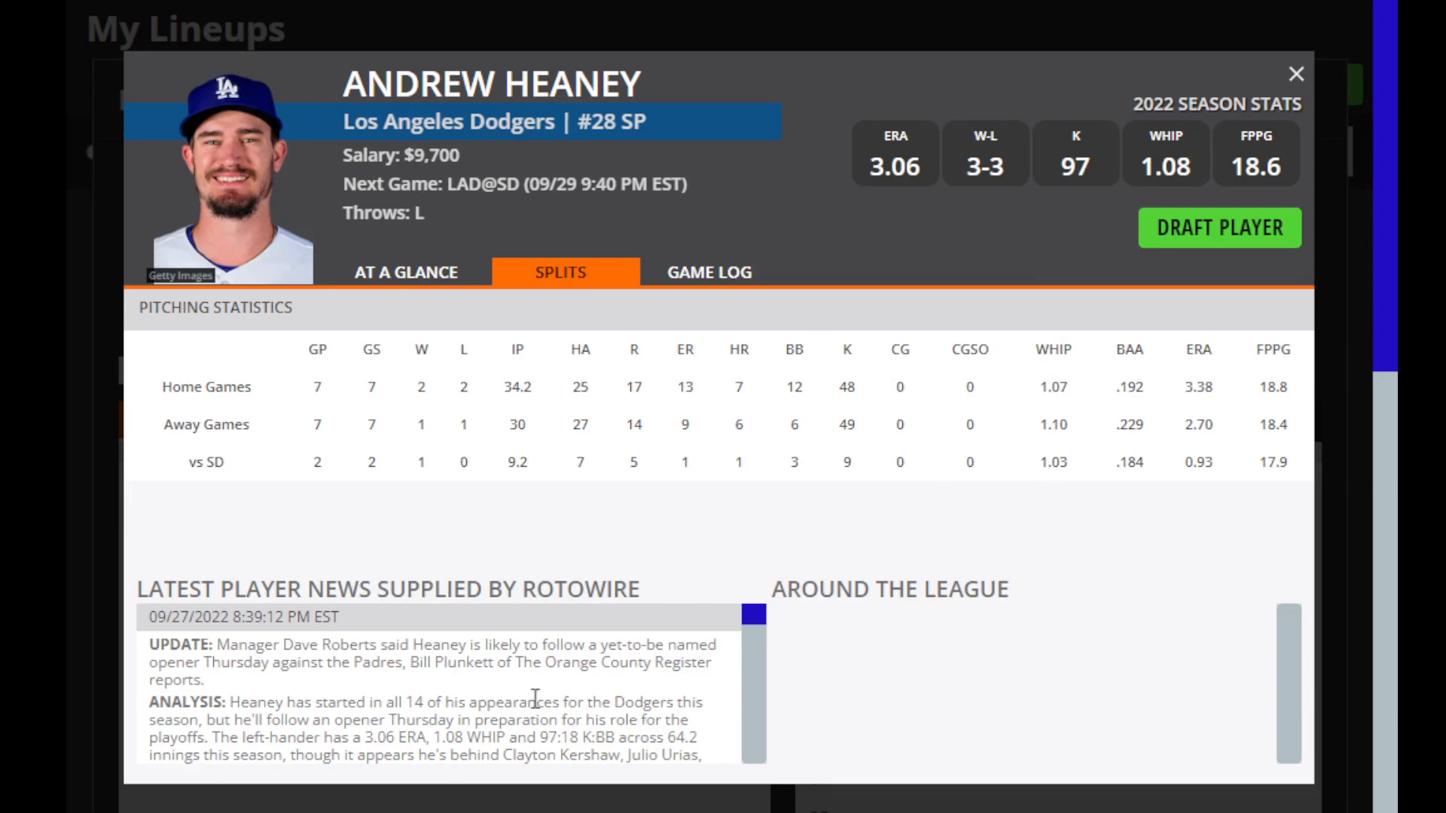
scroll(534, 698, down, 1)
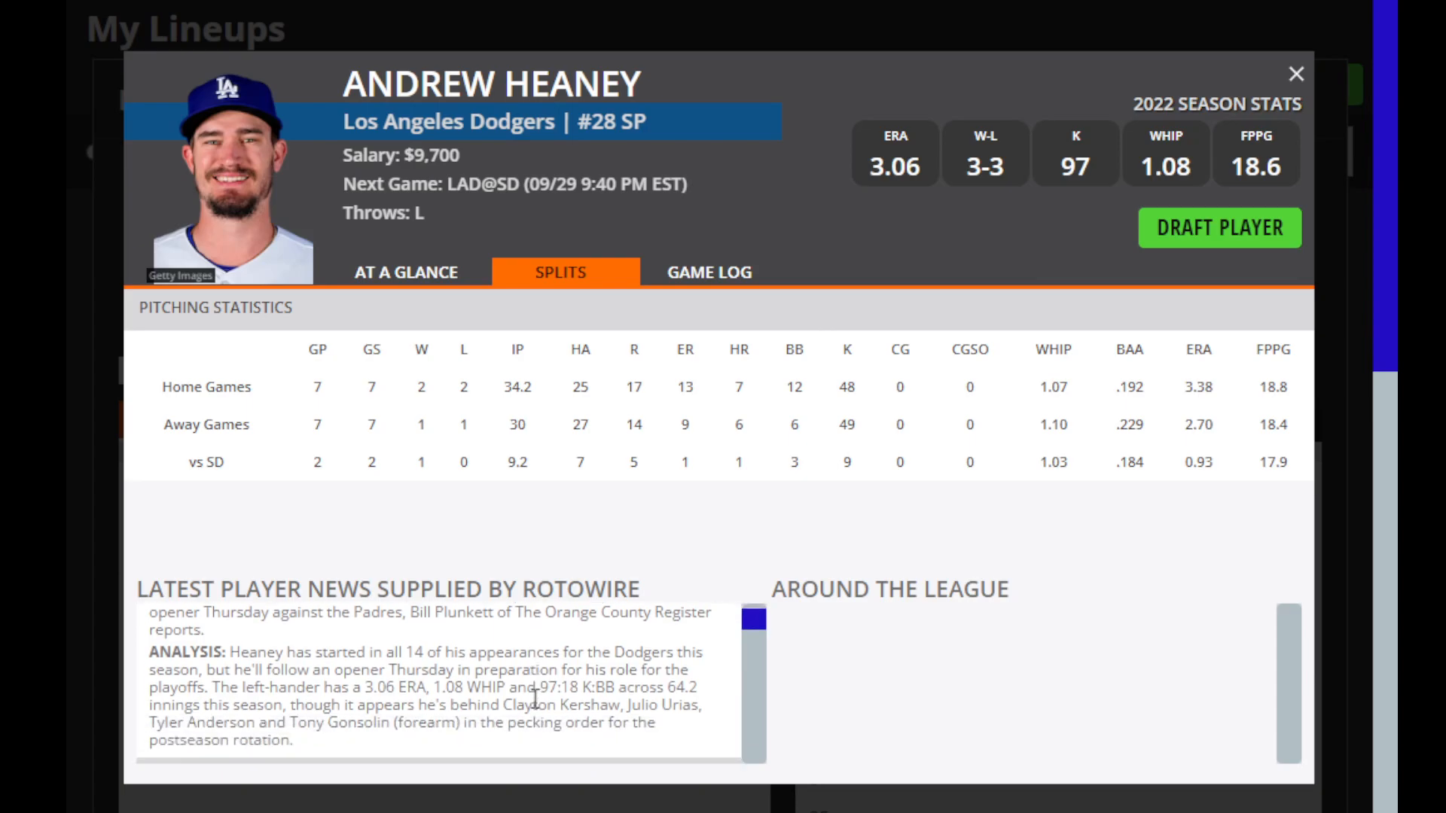
click(1296, 74)
Step: Look through relief pitcher Caleb Ferguson's season stats, splits and recent game log
click(230, 743)
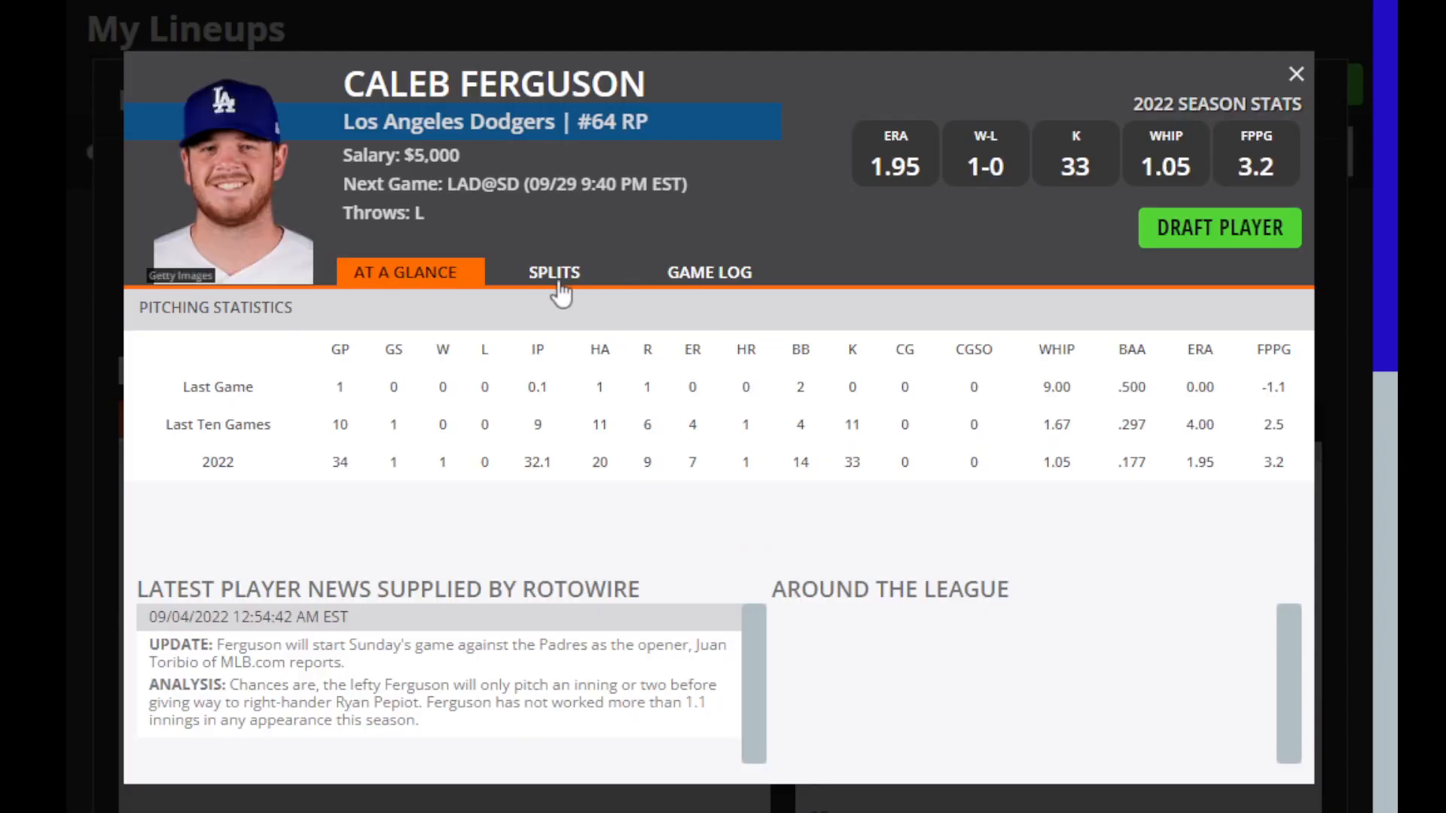
click(559, 285)
click(727, 292)
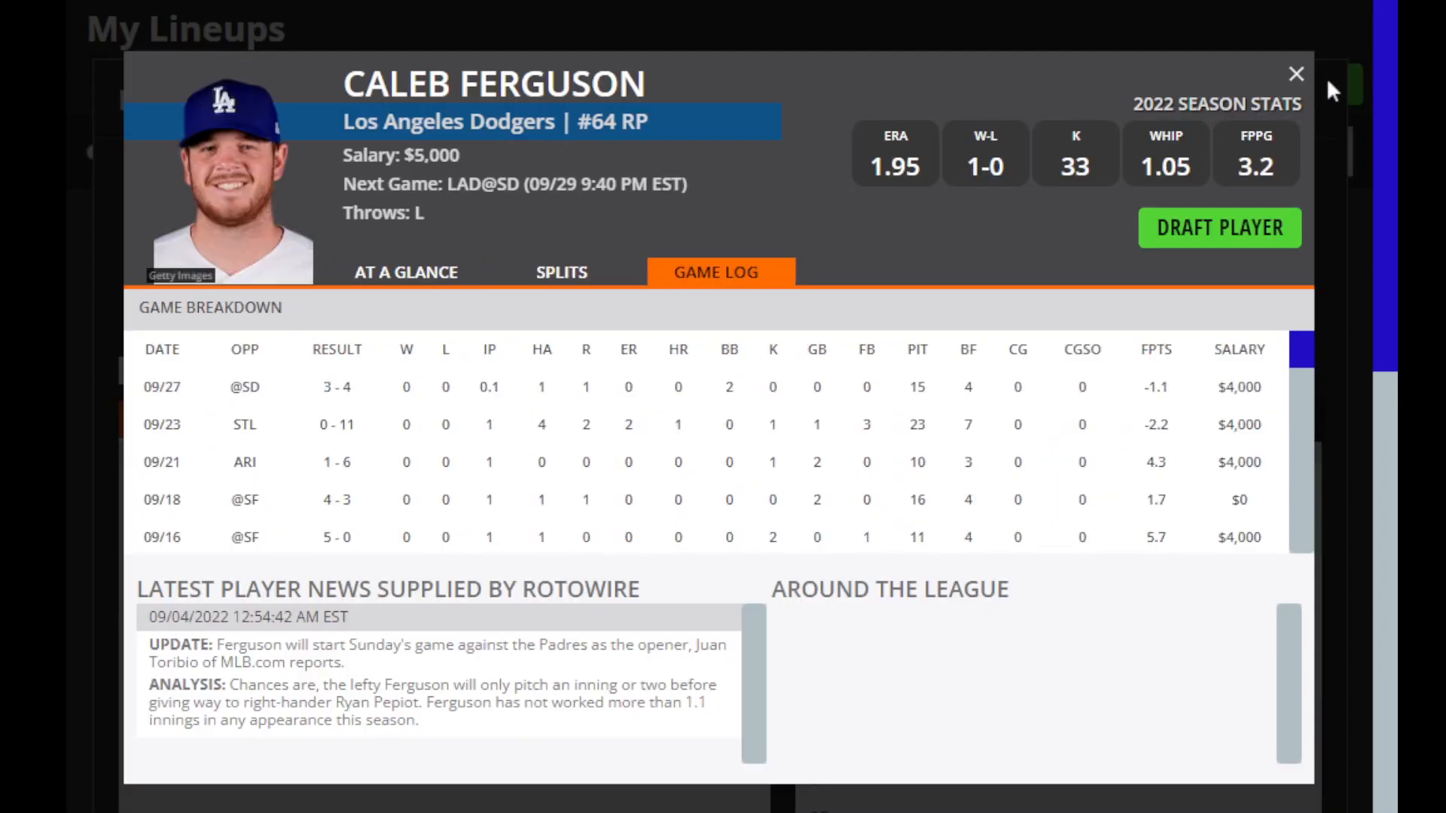
click(1296, 75)
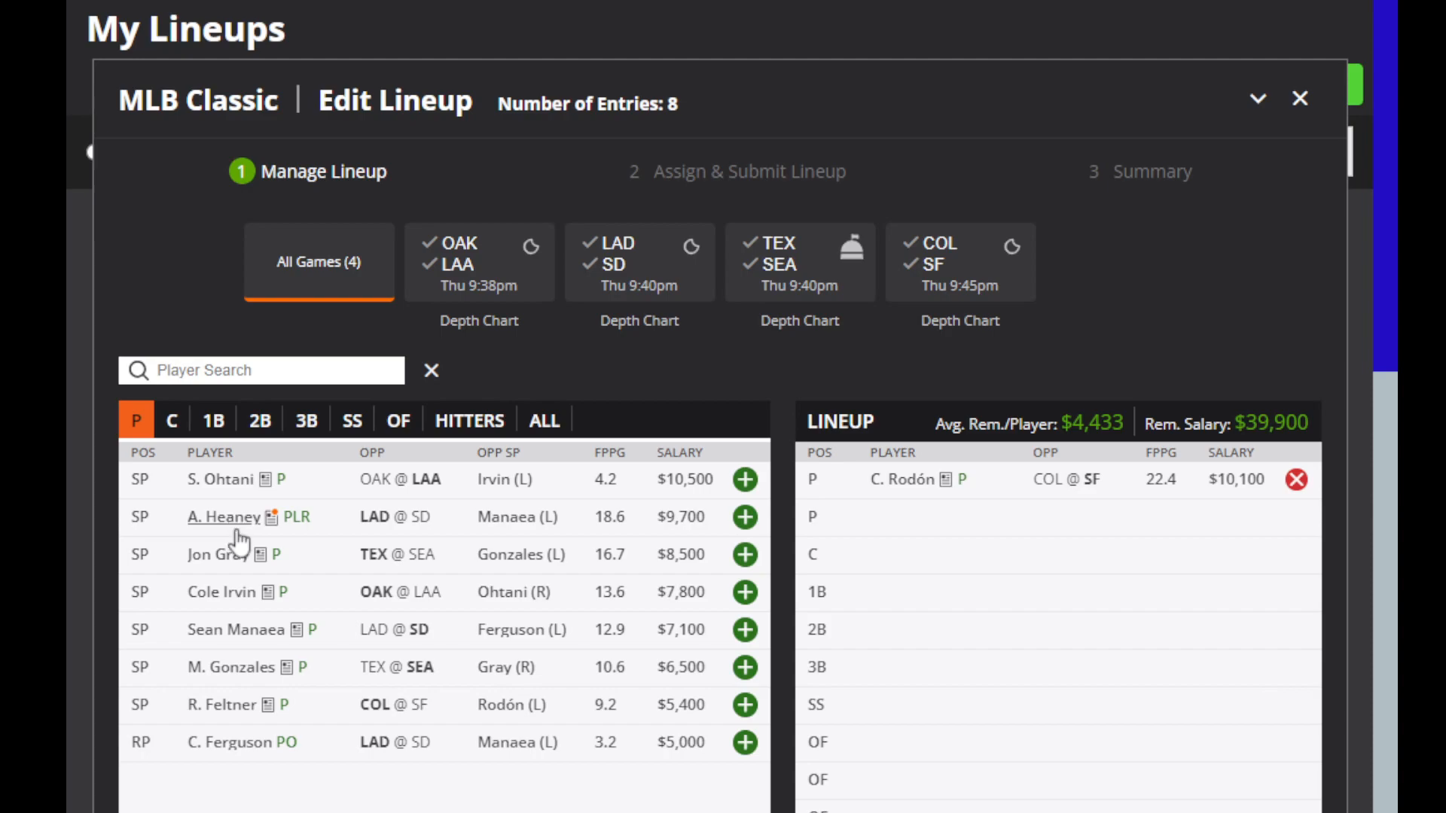
Step: Review Cole Irvin's season stats, his splits against LAA and his game log
click(230, 595)
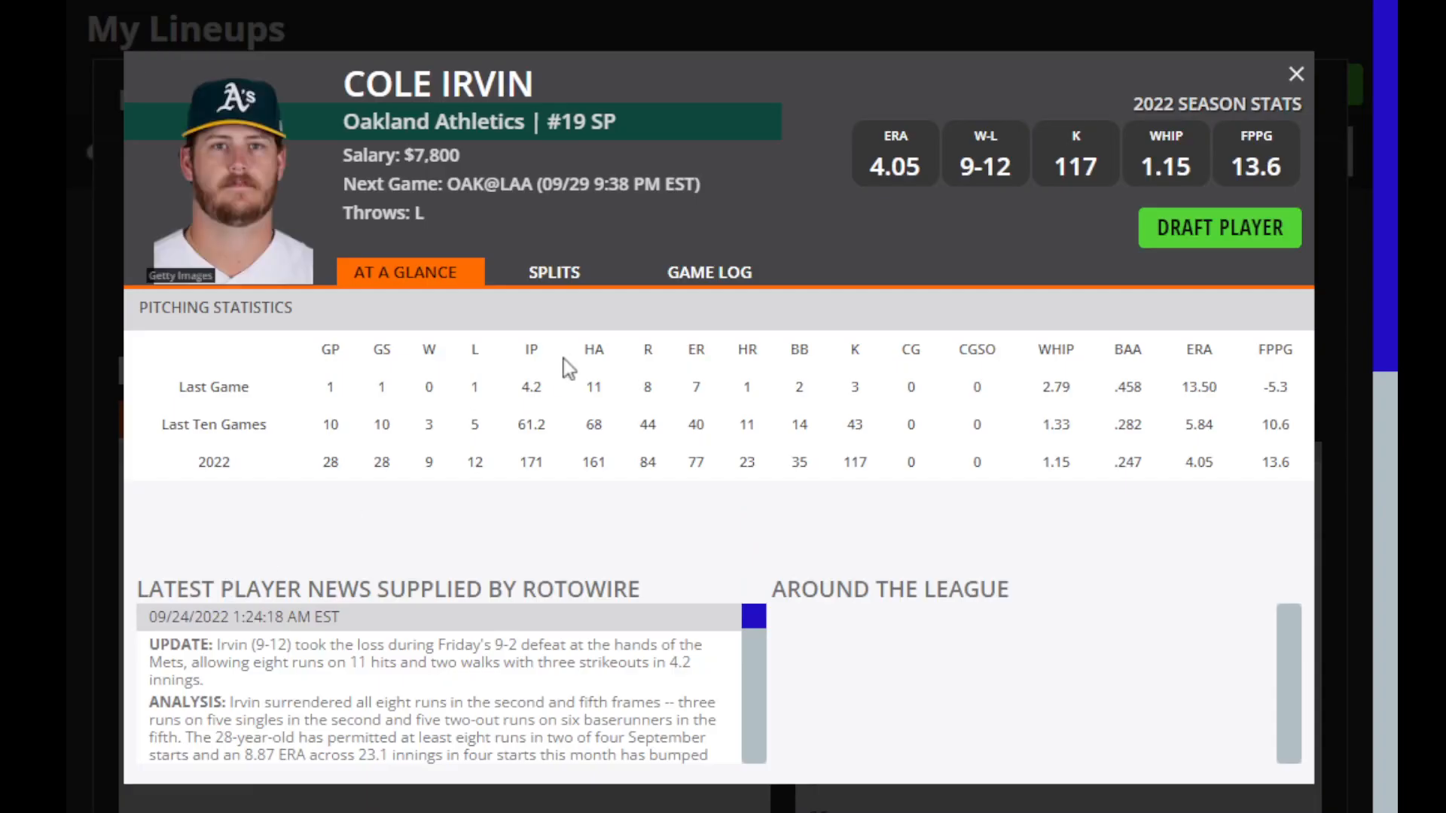
click(576, 280)
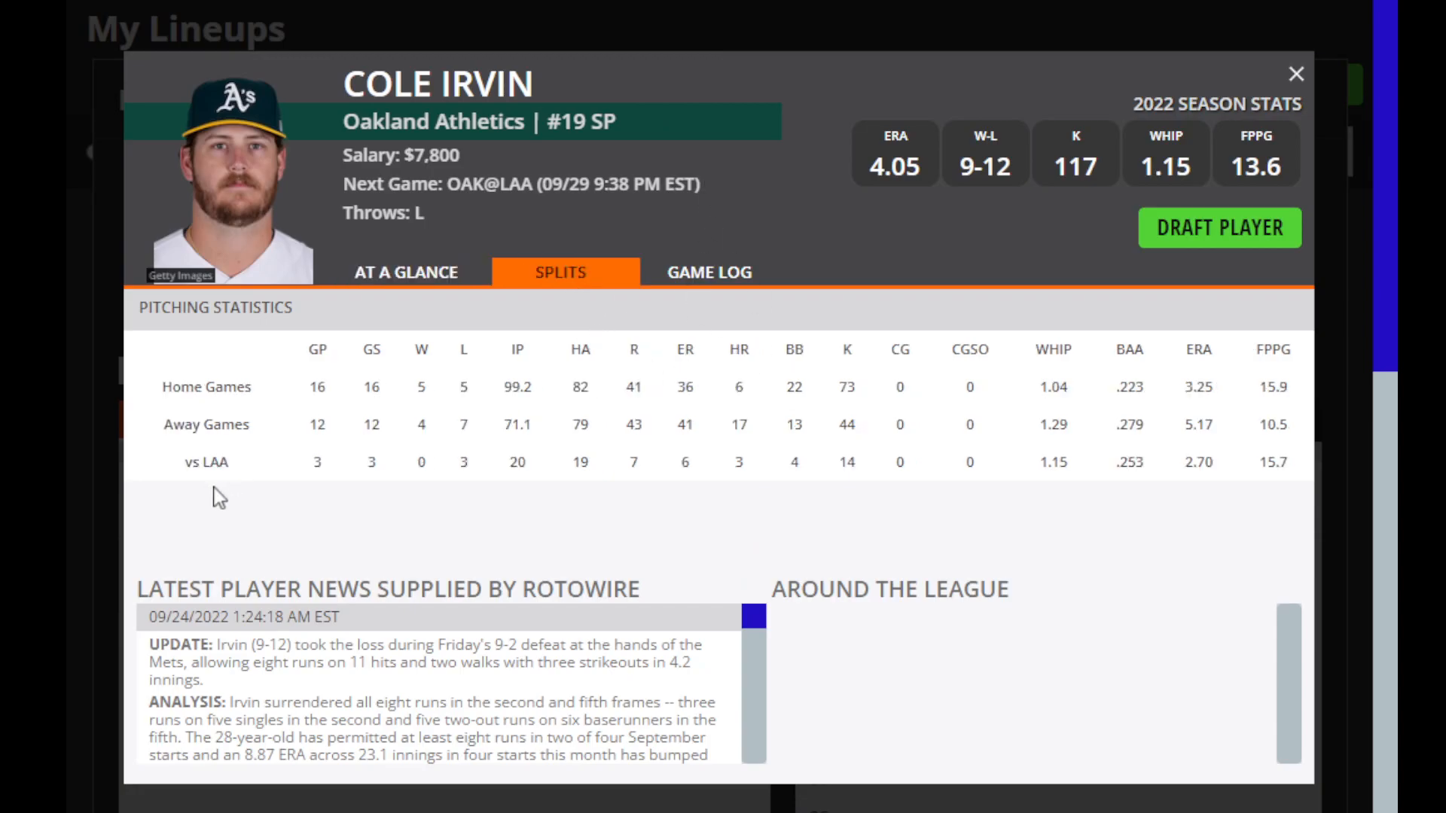
double_click(1280, 464)
click(678, 275)
click(1295, 74)
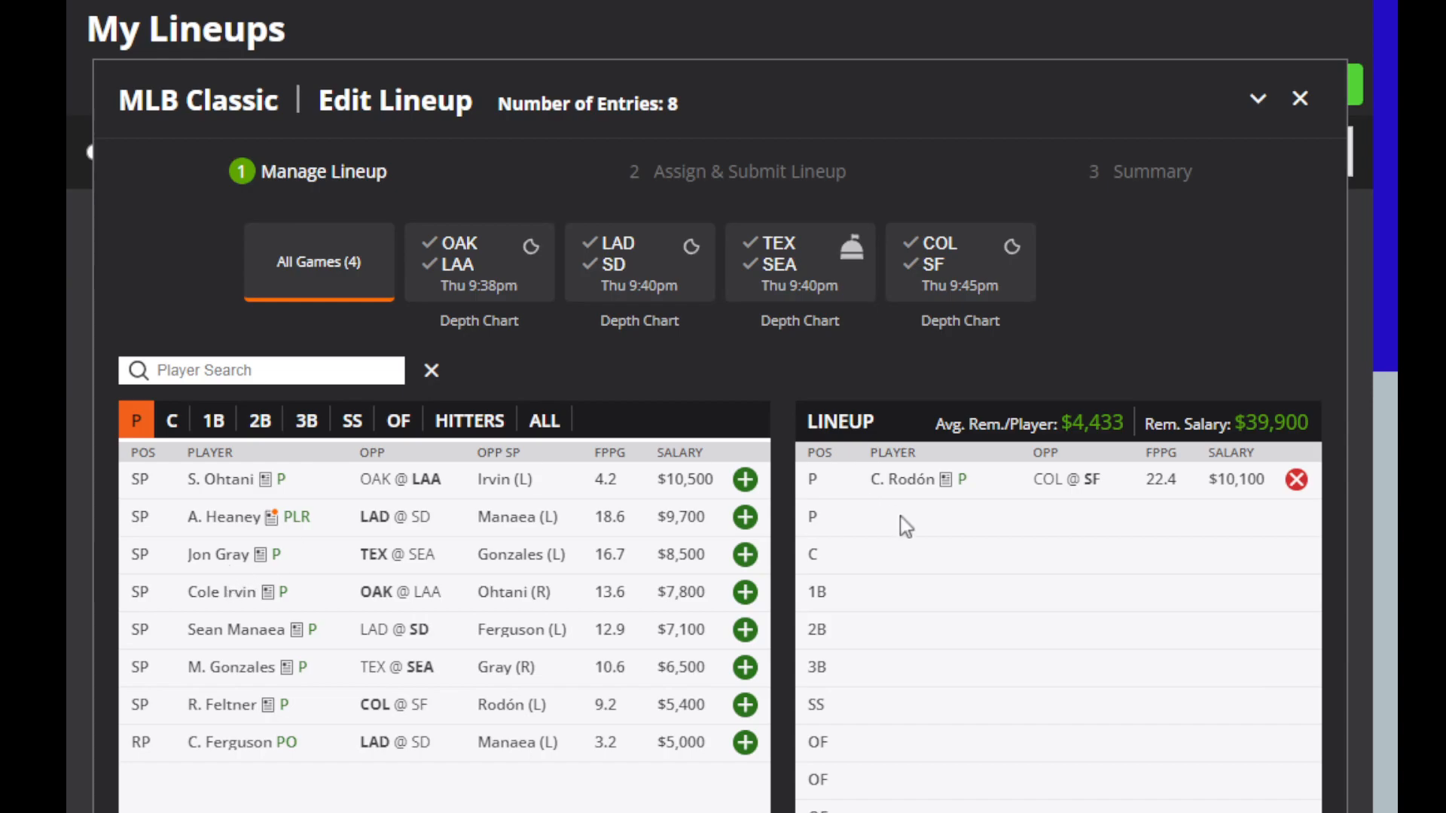
Step: Try out Shohei Ohtani and Jon Gray in turn as the second pitcher, removing each from the lineup
click(745, 479)
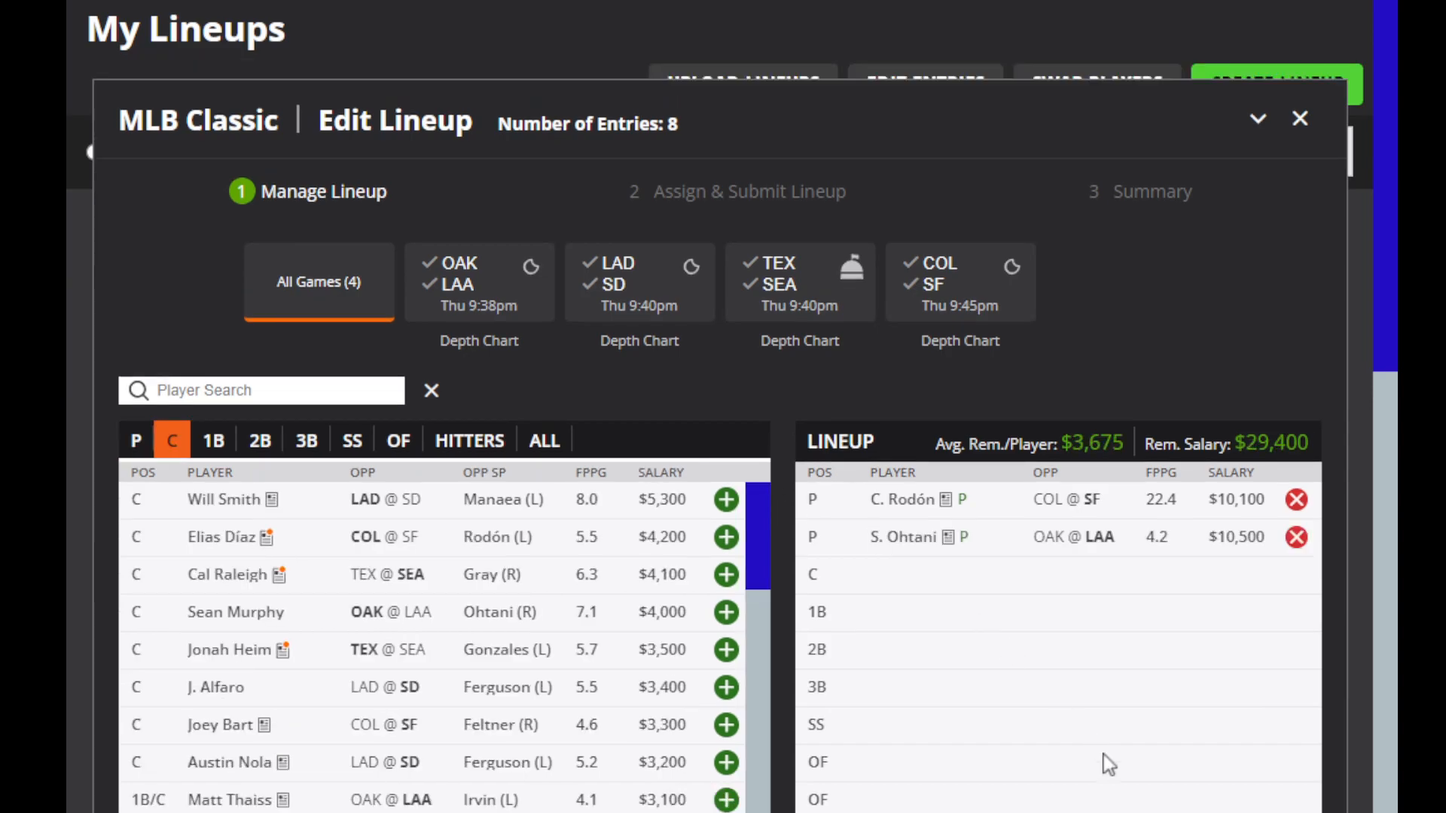
click(1297, 541)
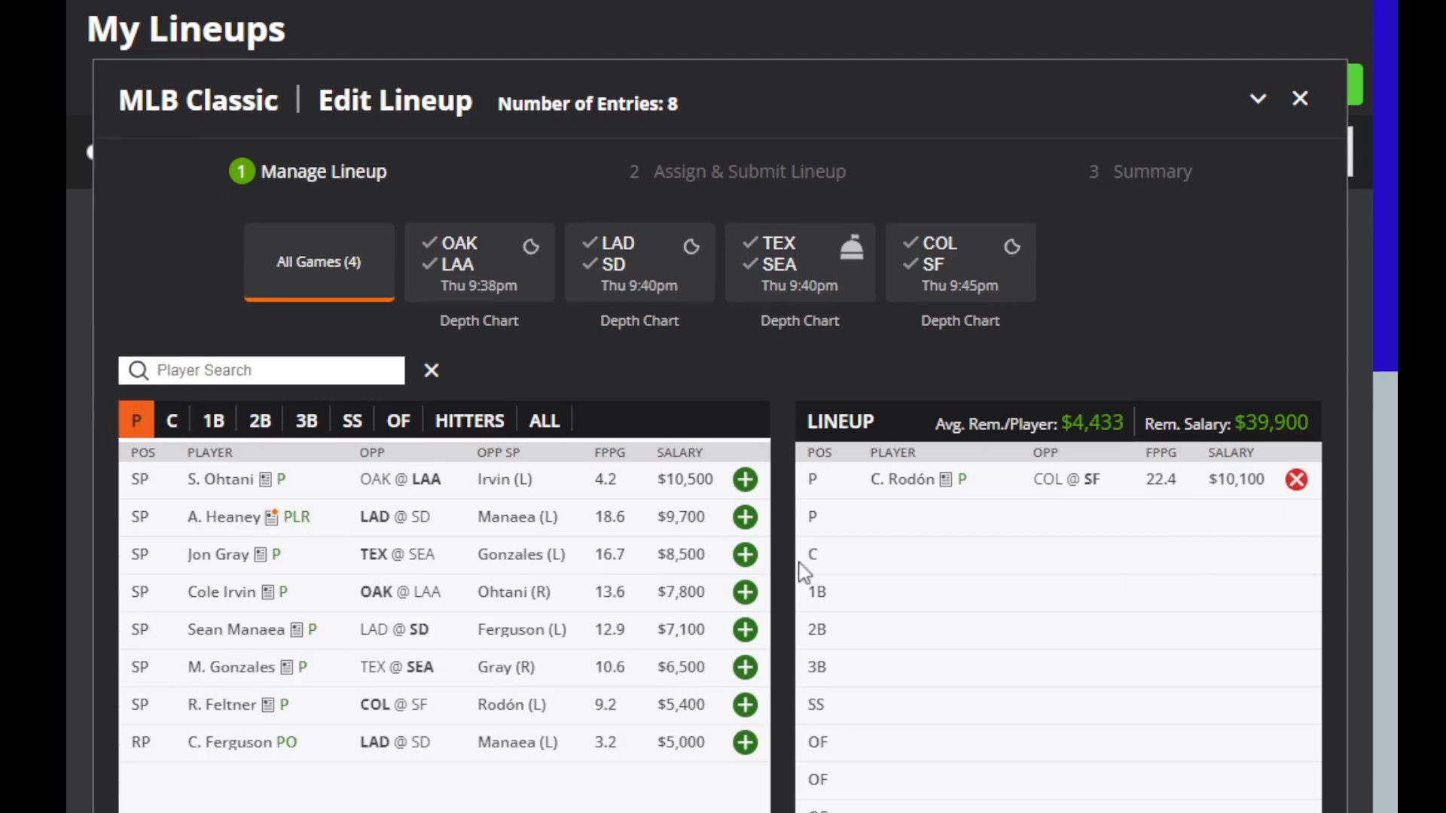
click(745, 556)
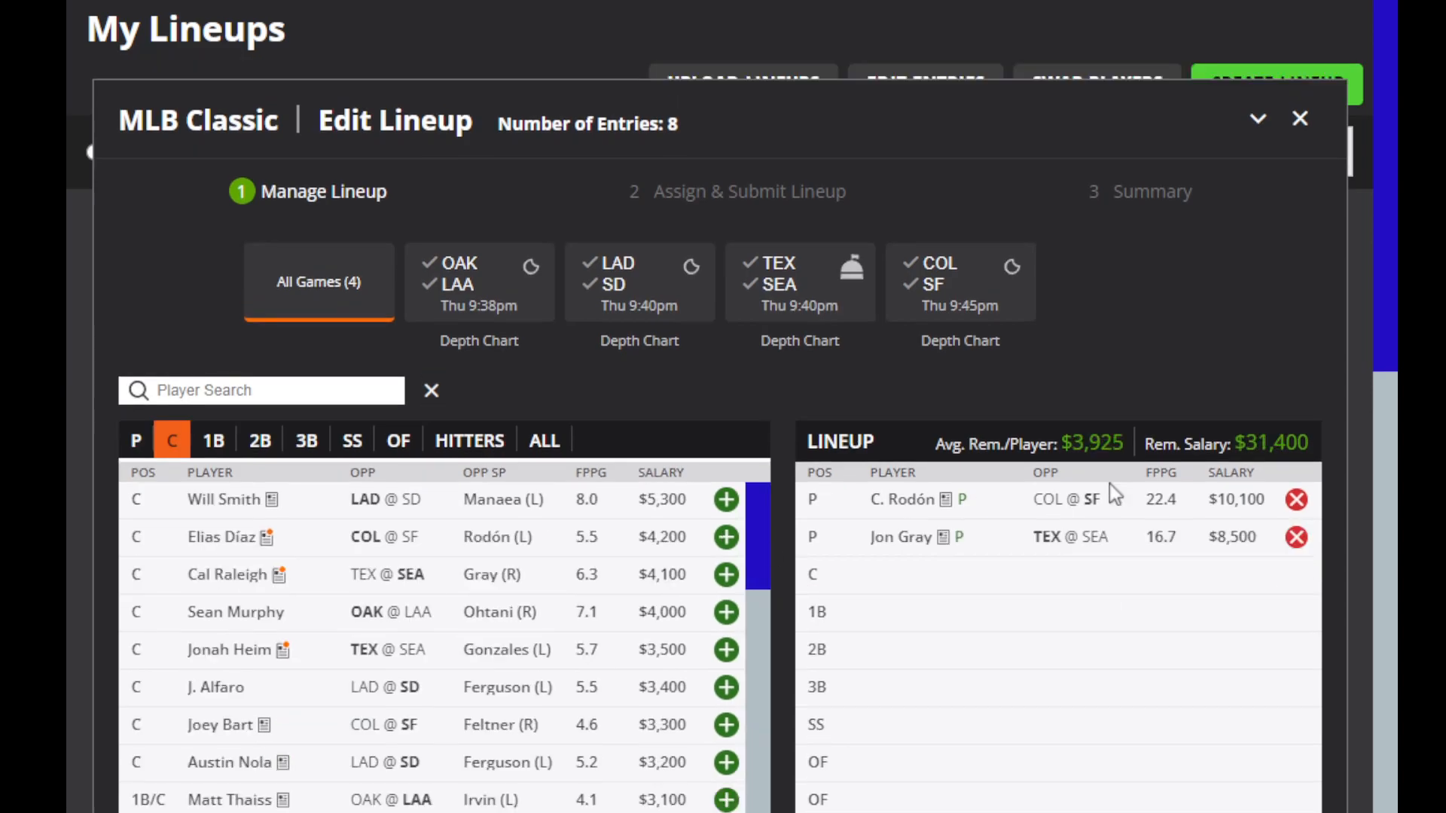
click(1296, 538)
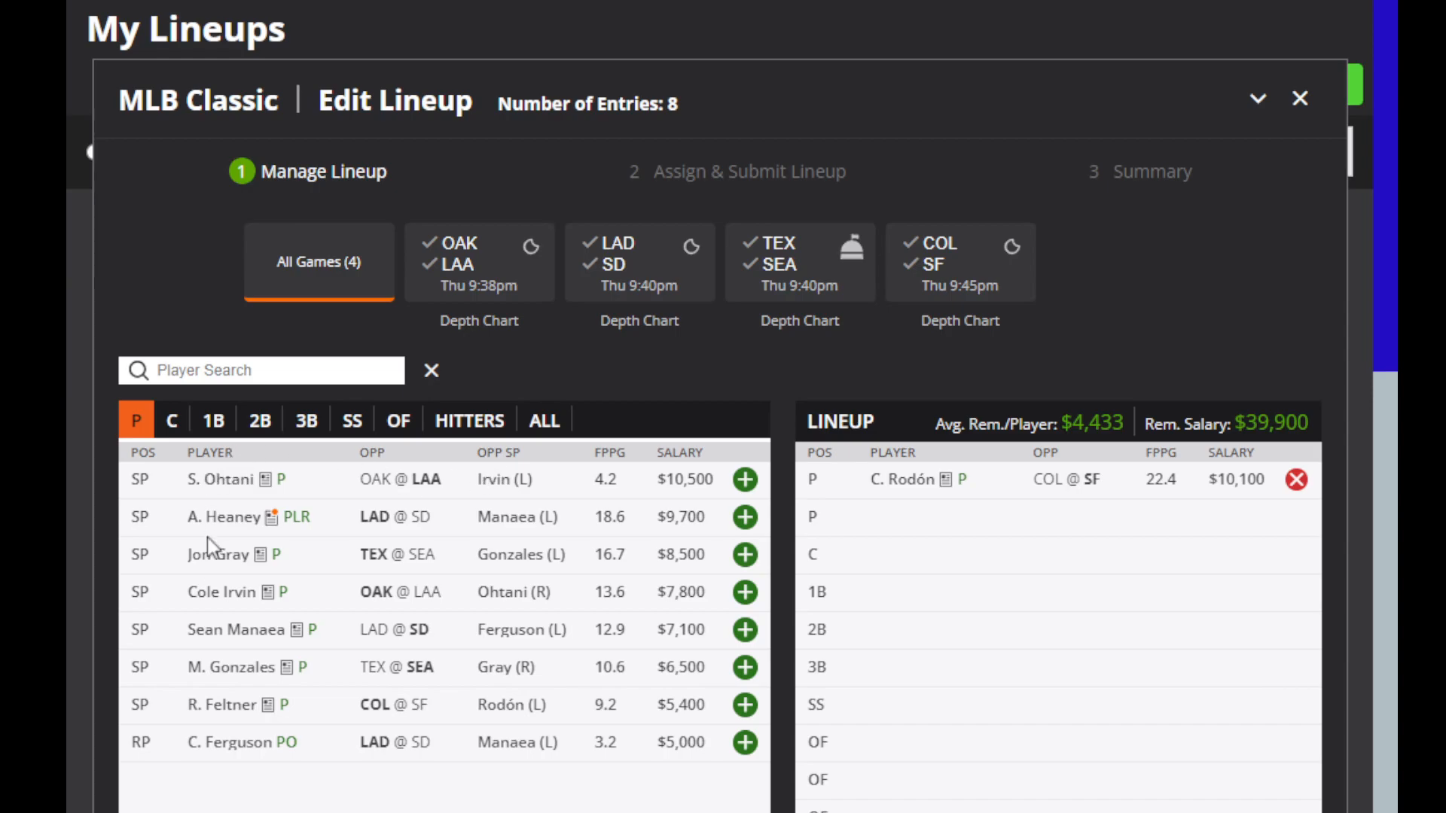
Step: List the available catchers and review Will Smith's batting statistics and latest news
click(184, 426)
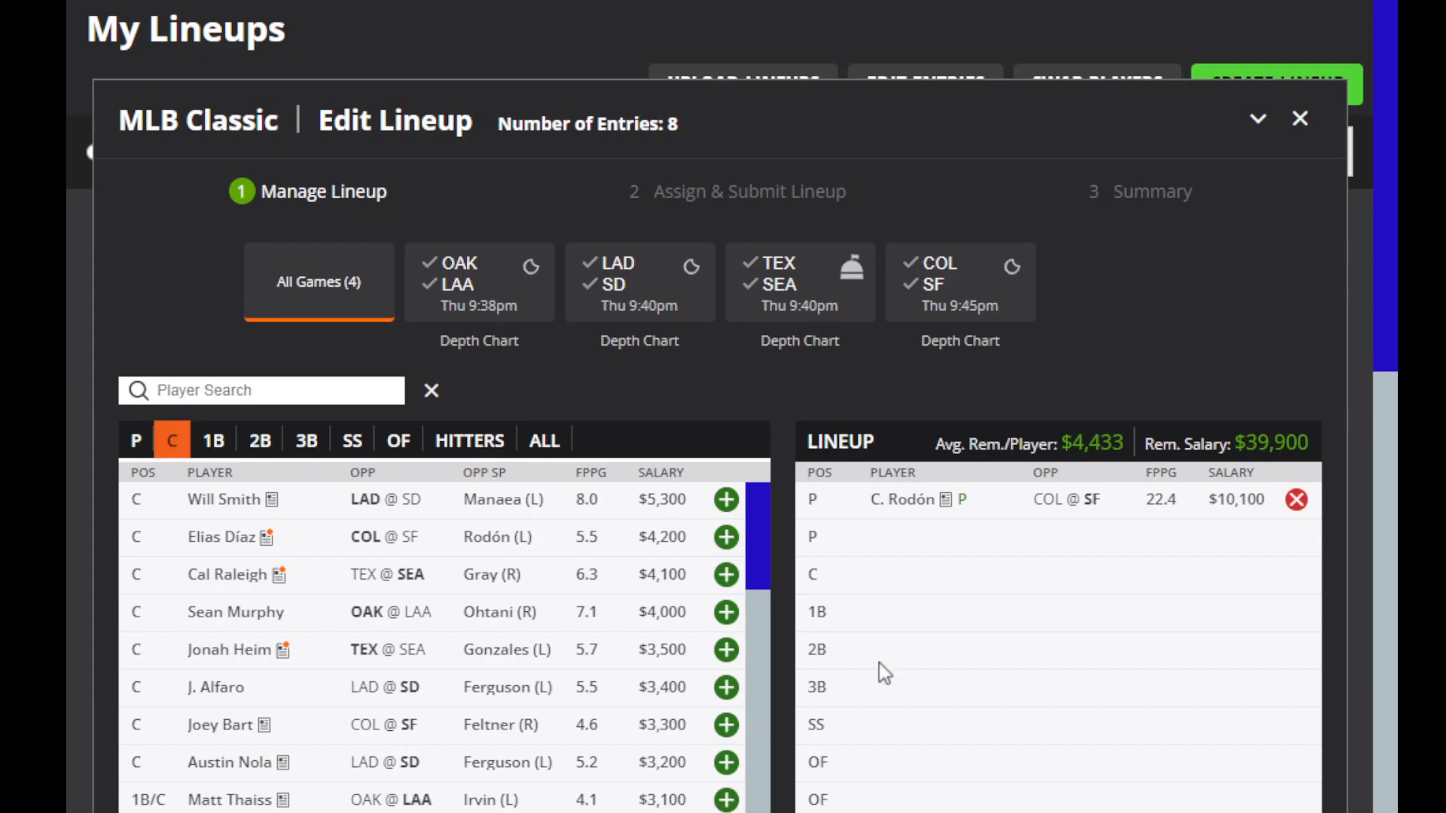
click(226, 500)
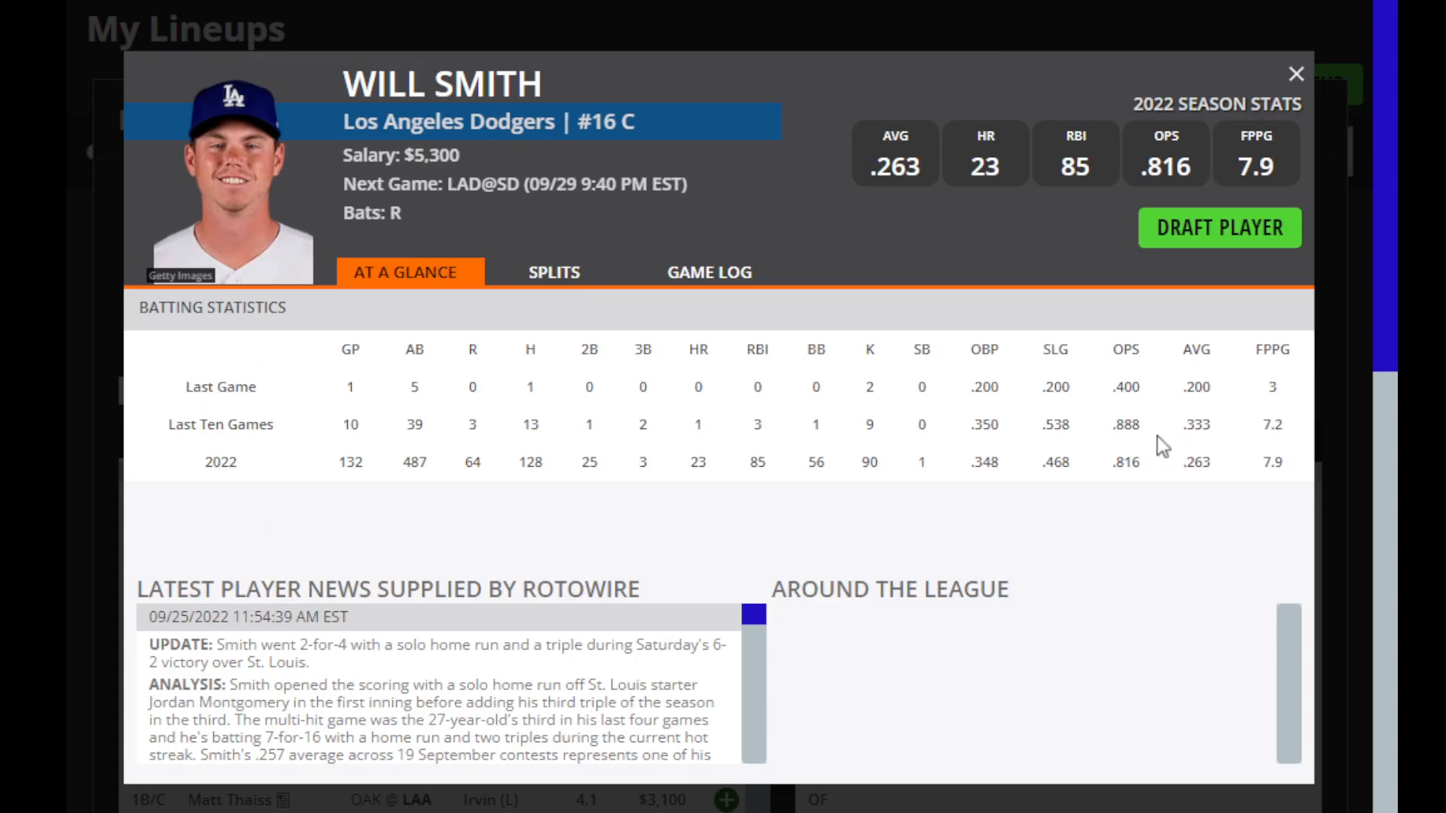
click(1296, 74)
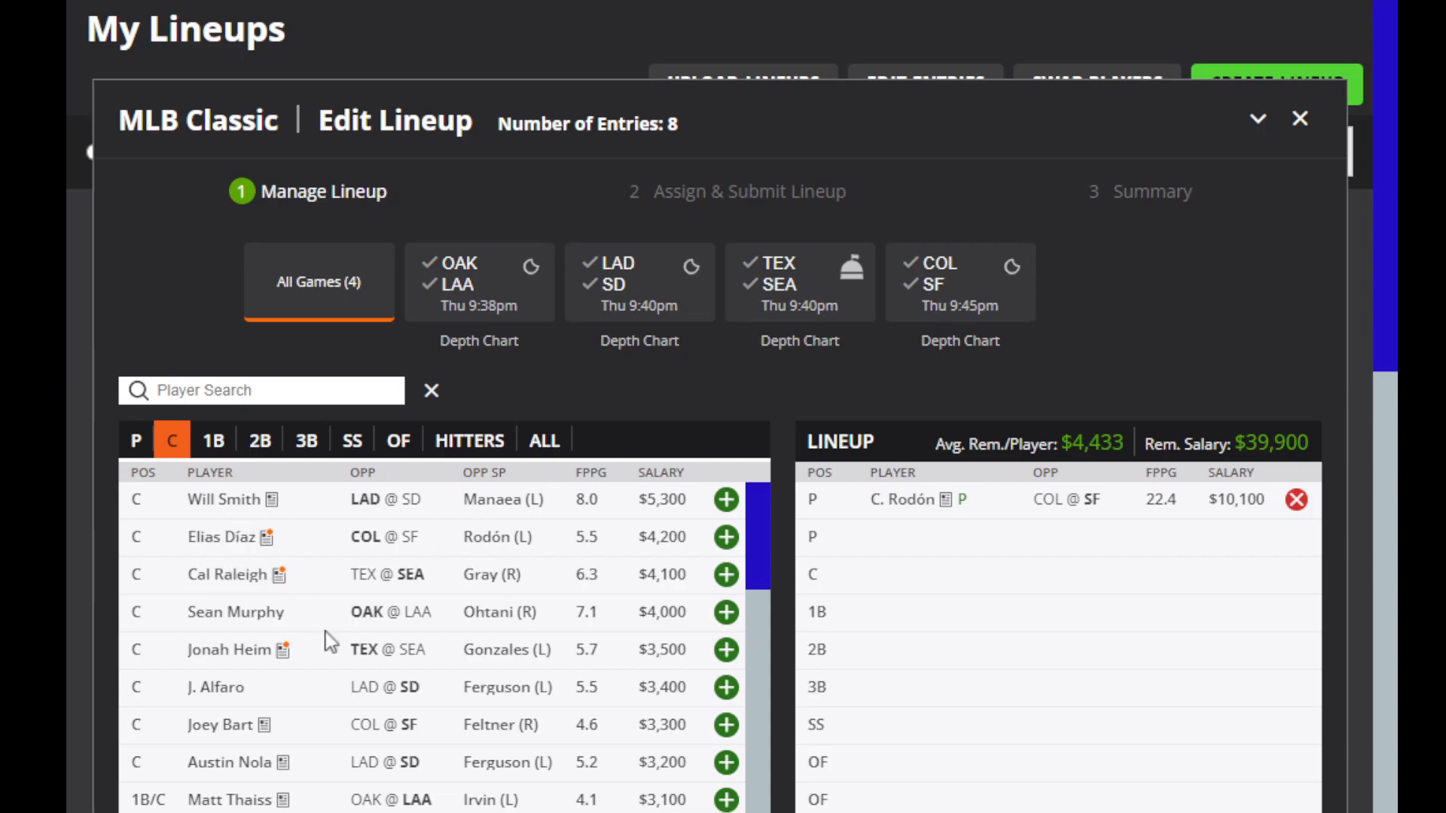
Step: Find Austin Barnes among the cheaper catchers and check his batting stats, game log and splits
scroll(453, 769, down, 1)
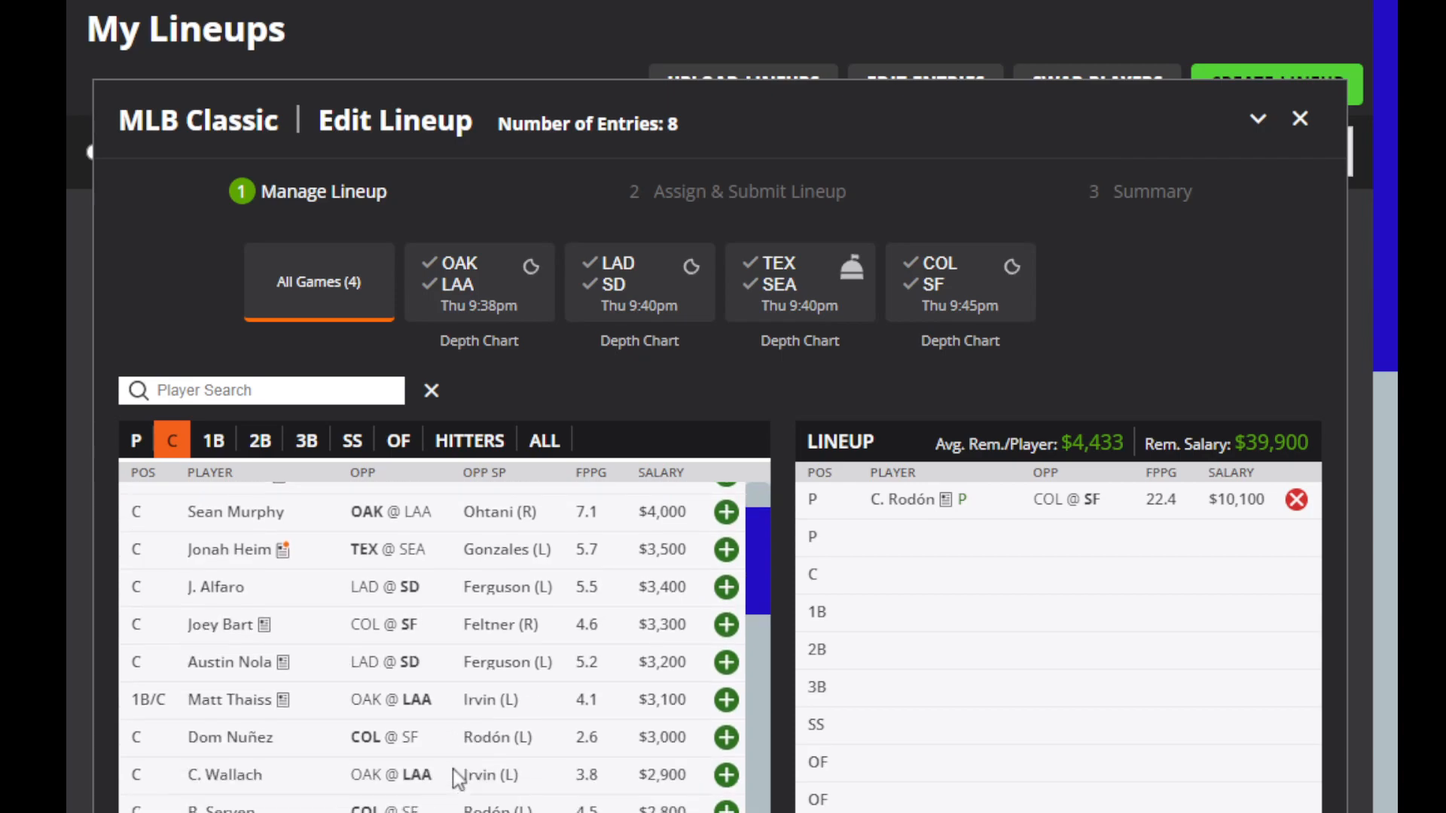
scroll(454, 770, down, 1)
scroll(453, 770, down, 3)
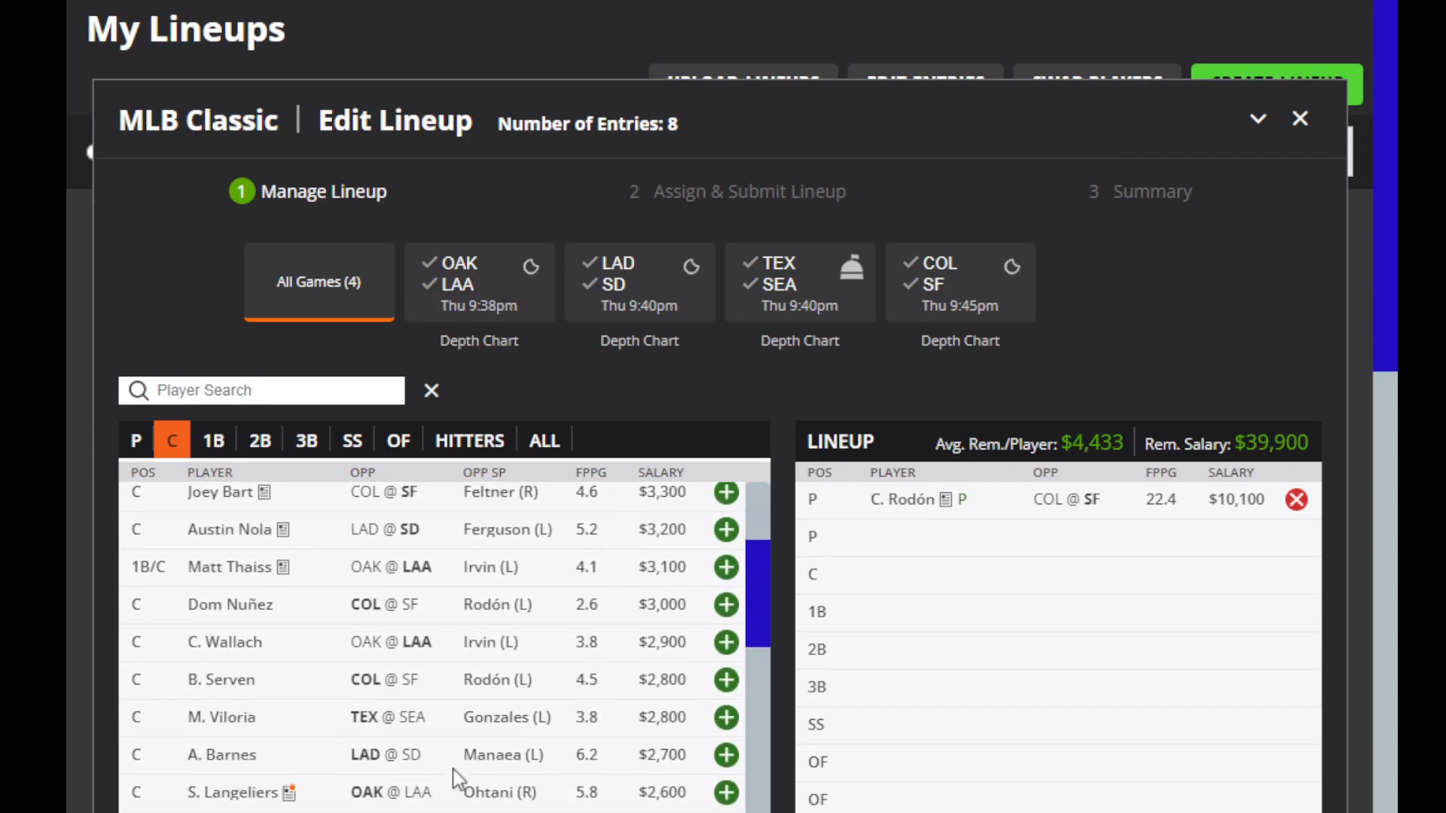
click(247, 691)
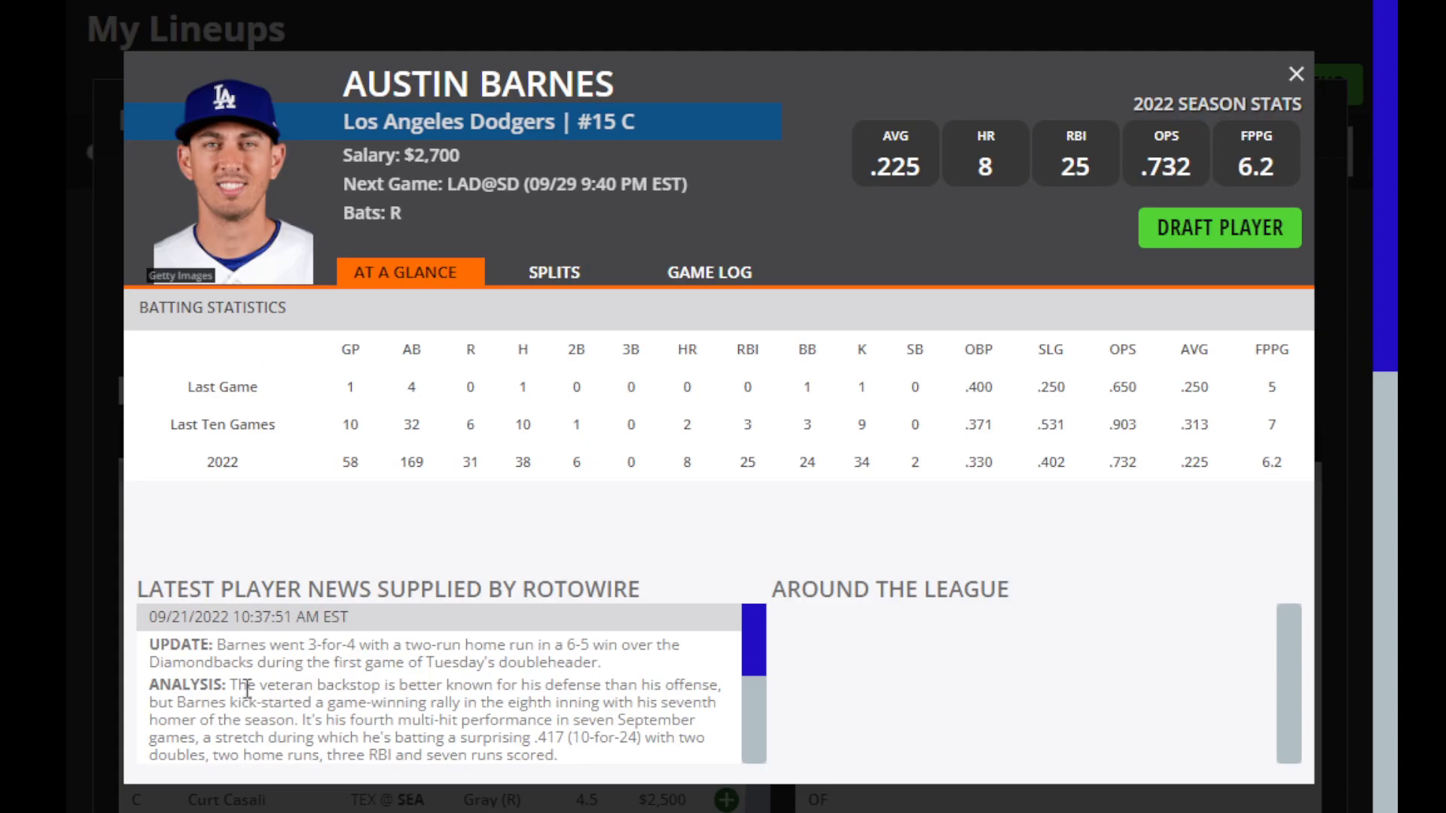
click(700, 276)
click(569, 273)
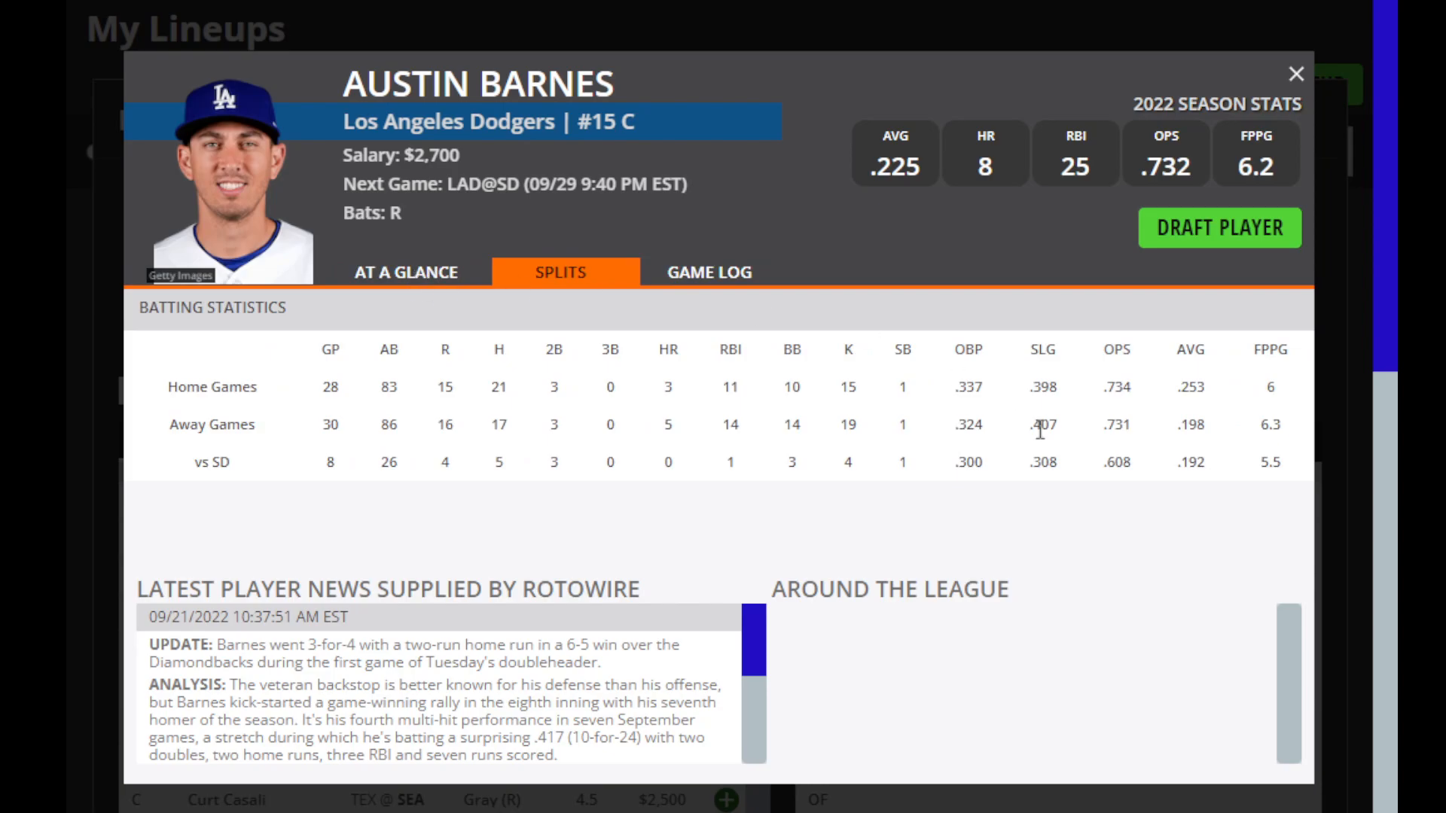
click(411, 277)
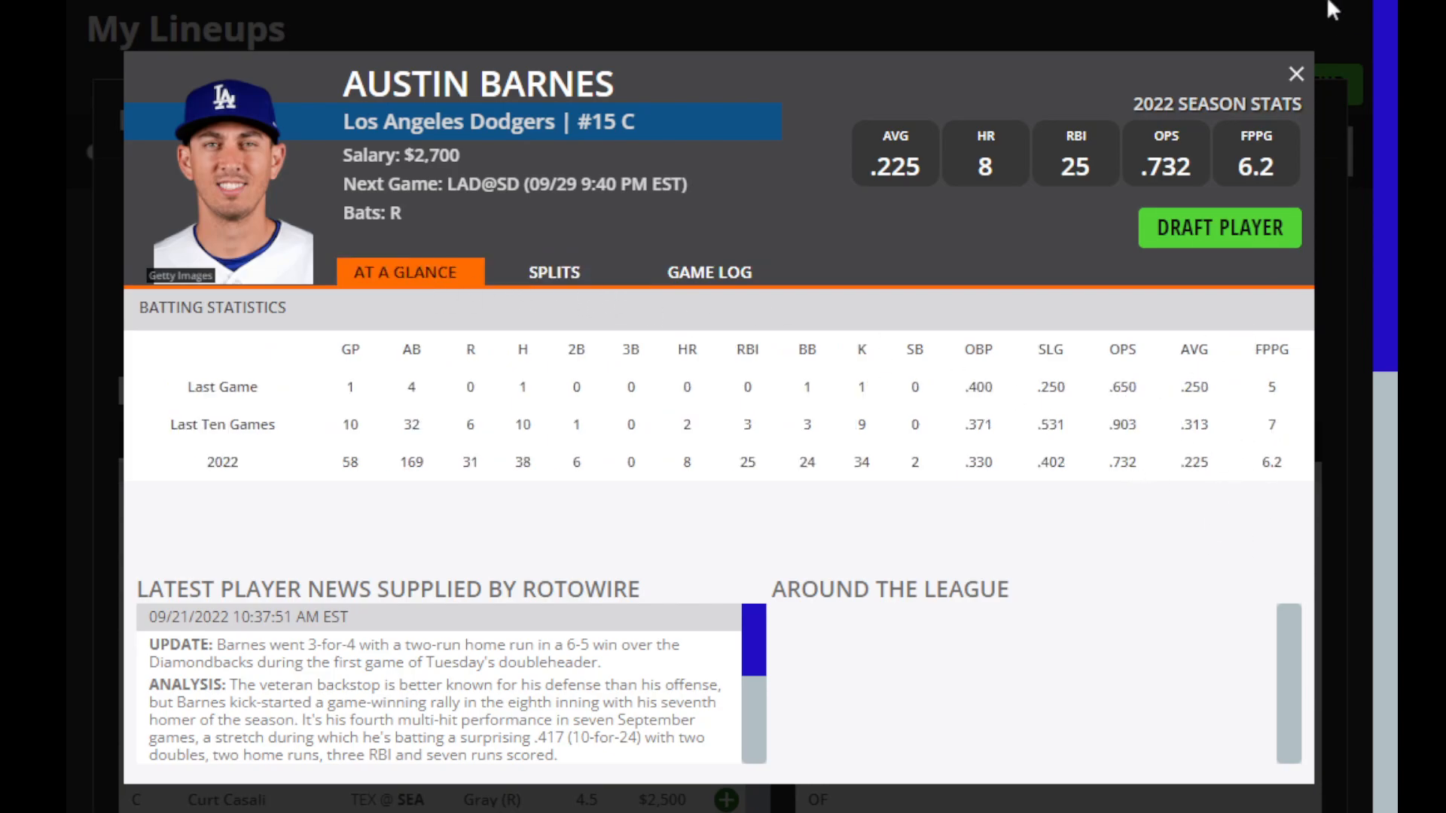
click(1293, 78)
Step: Look over the lower-priced catchers and review Shea Langeliers' batting stats, splits and game log
scroll(407, 658, down, 1)
scroll(407, 658, up, 1)
scroll(406, 658, down, 1)
scroll(402, 650, down, 1)
scroll(401, 649, up, 3)
scroll(401, 649, up, 1)
scroll(402, 649, down, 2)
scroll(401, 647, down, 1)
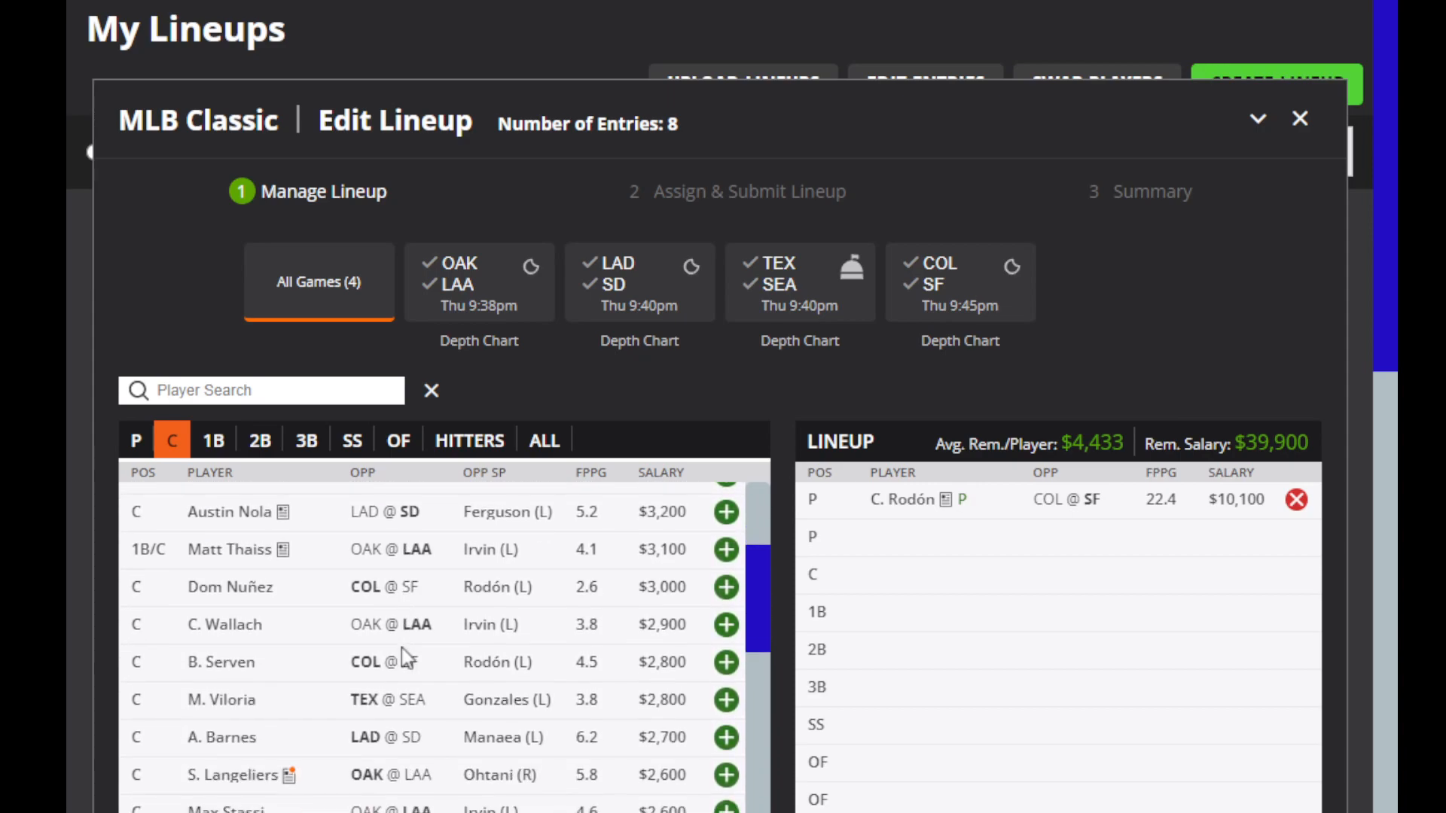
click(239, 775)
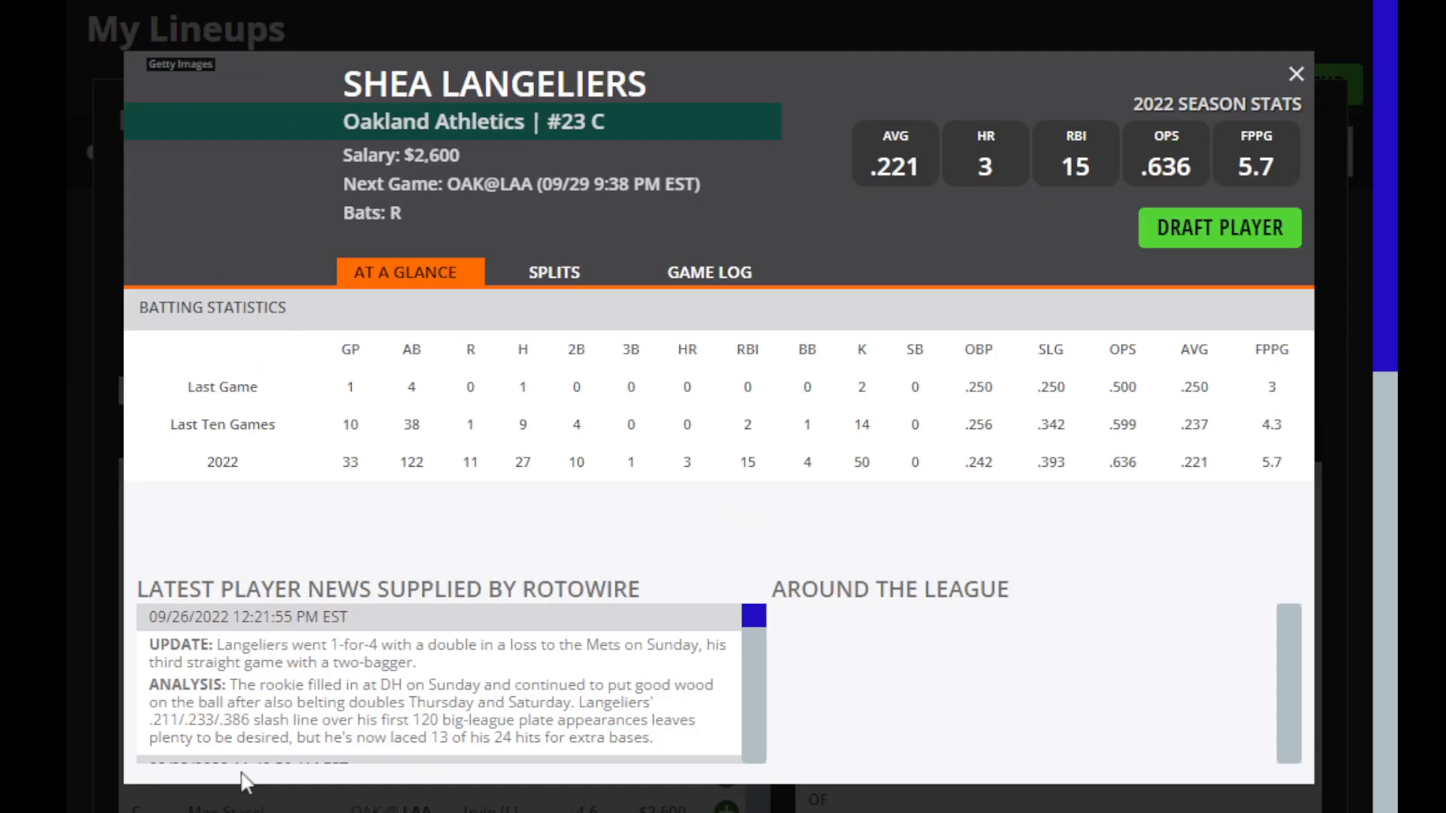
click(574, 282)
click(741, 280)
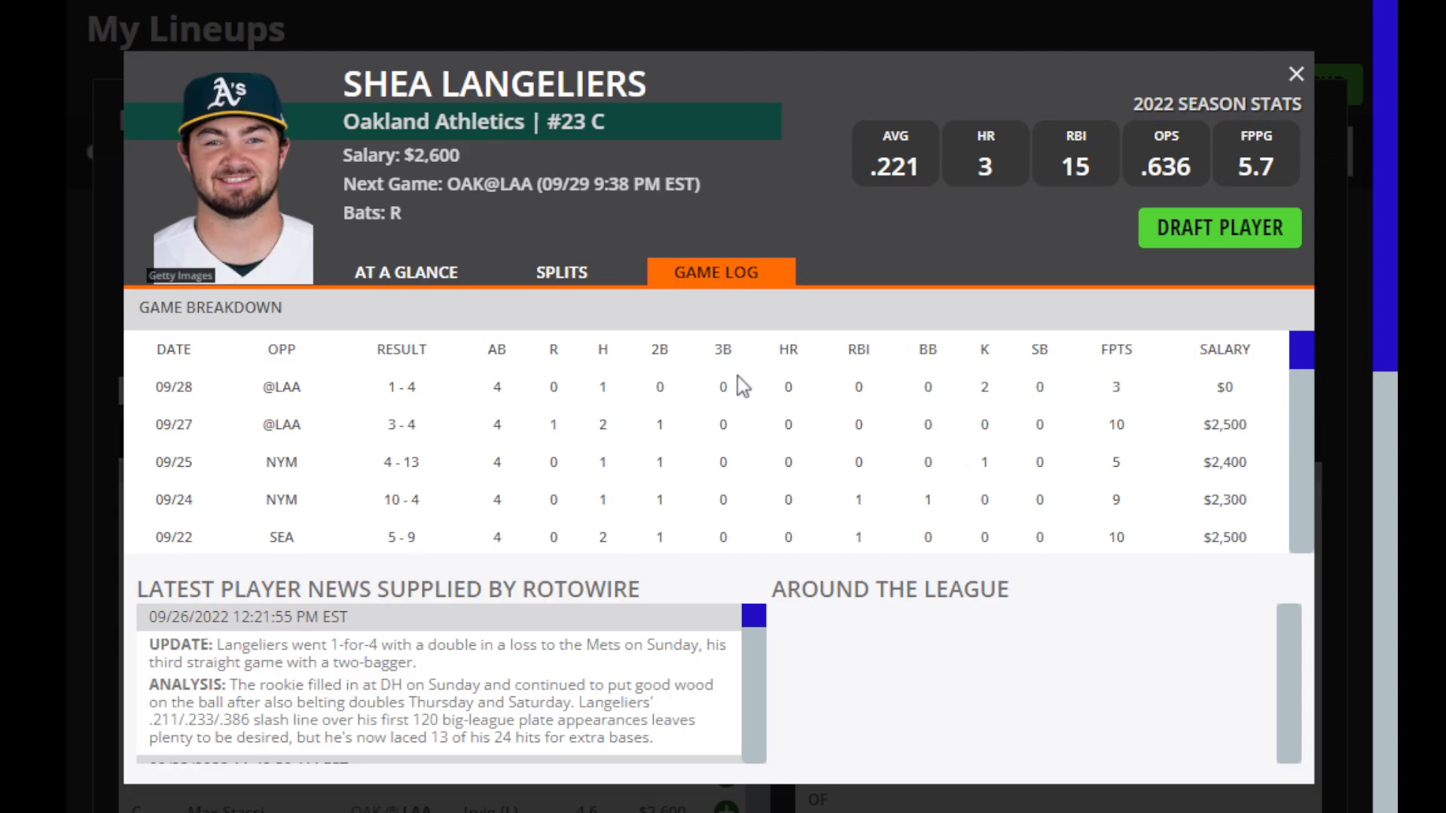
scroll(738, 377, down, 1)
scroll(738, 377, up, 1)
click(1296, 77)
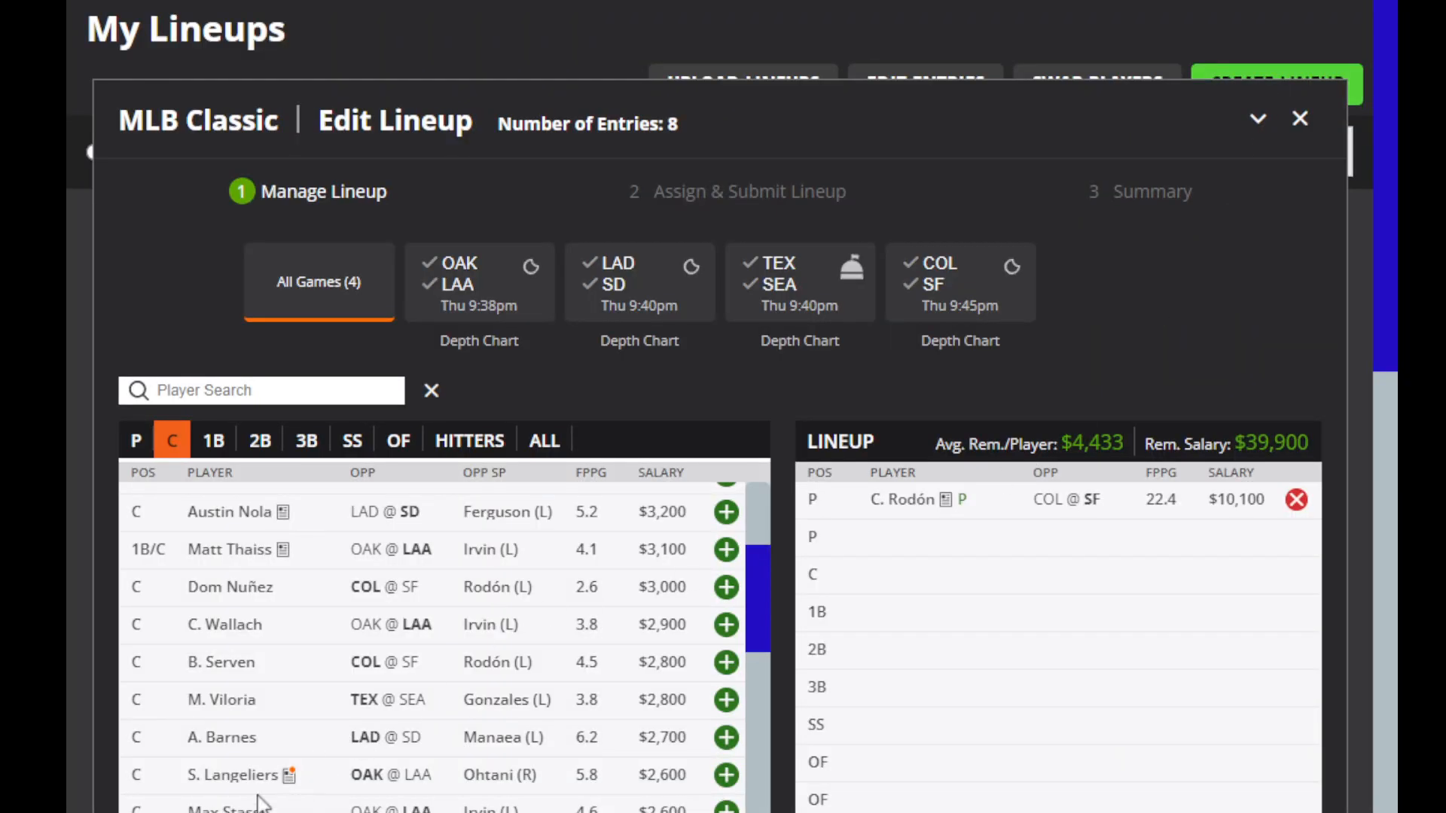
Step: Browse the remaining catchers down to the $2,000 options and examine Sean Murphy's stats, splits and game log
scroll(453, 747, up, 1)
scroll(453, 747, down, 3)
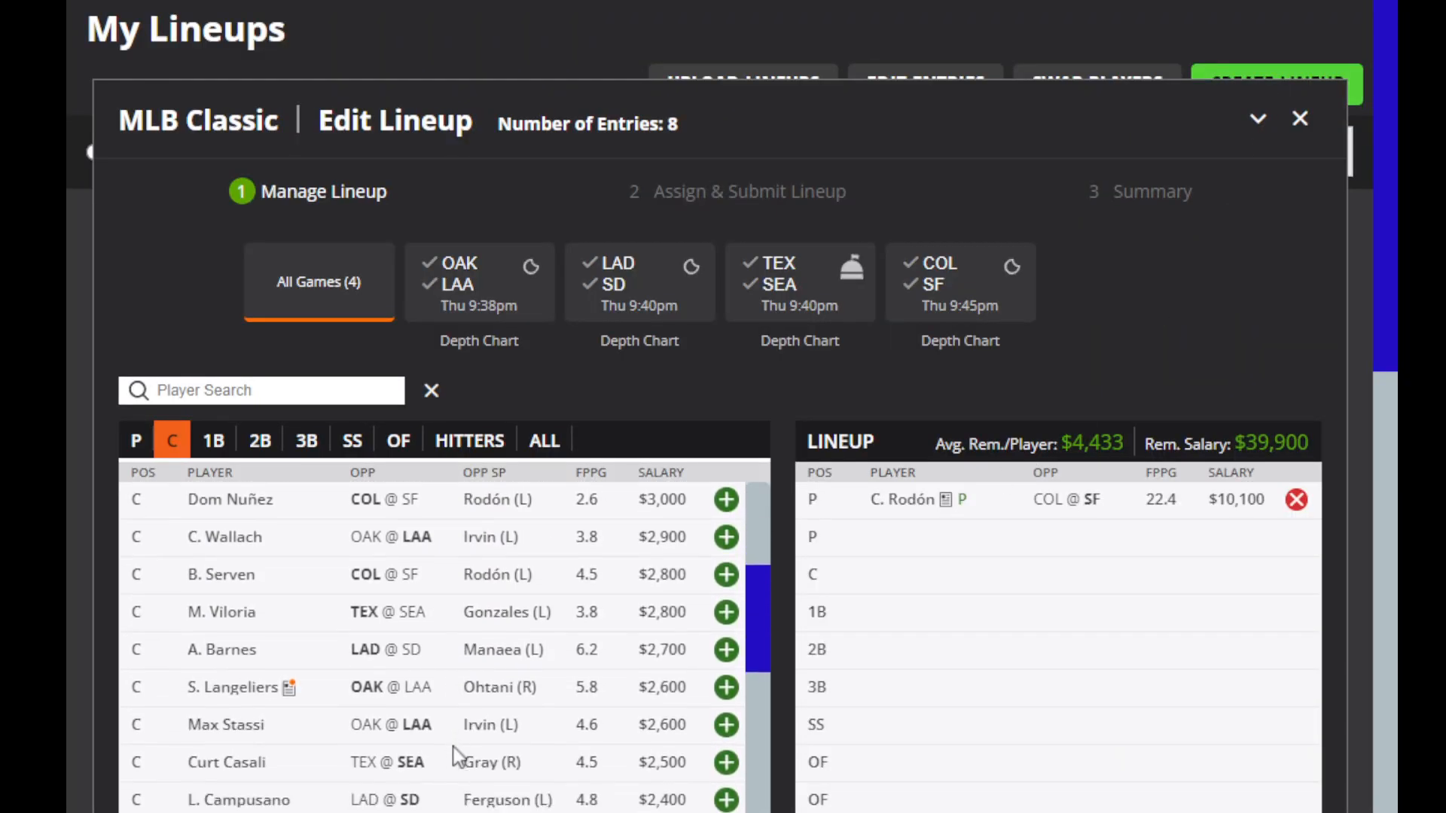
scroll(453, 747, down, 5)
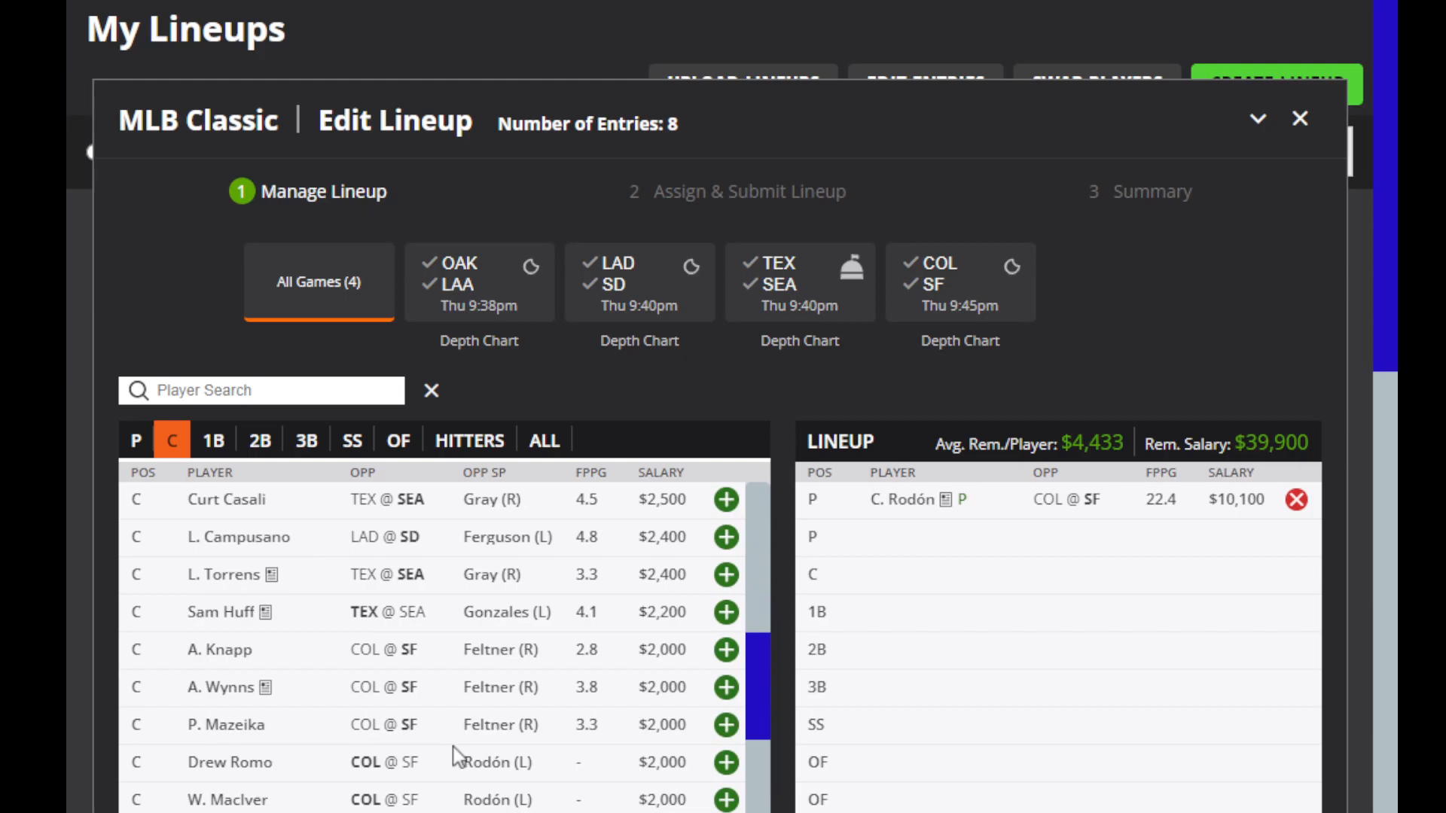
scroll(453, 747, down, 3)
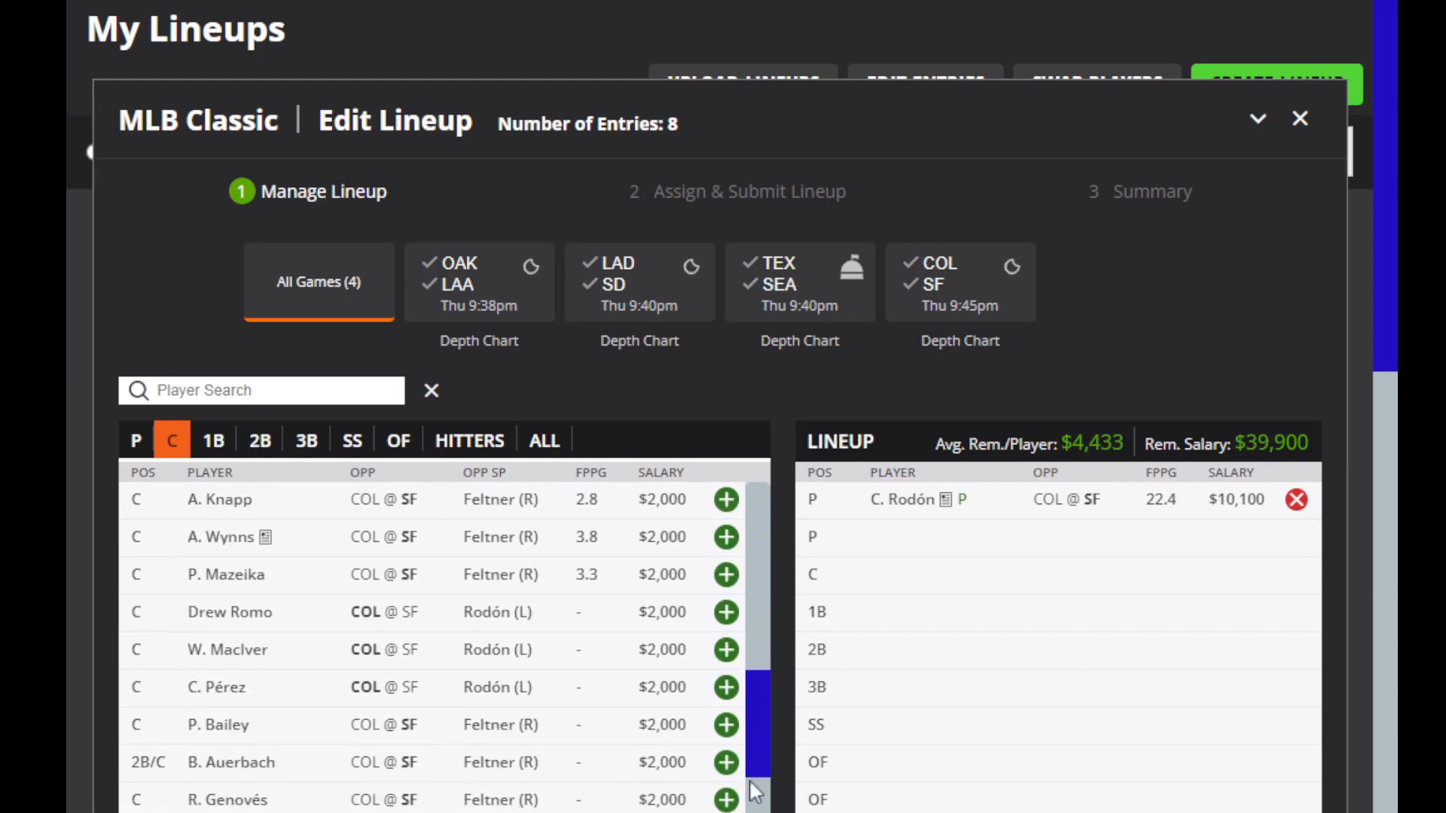
scroll(465, 577, up, 7)
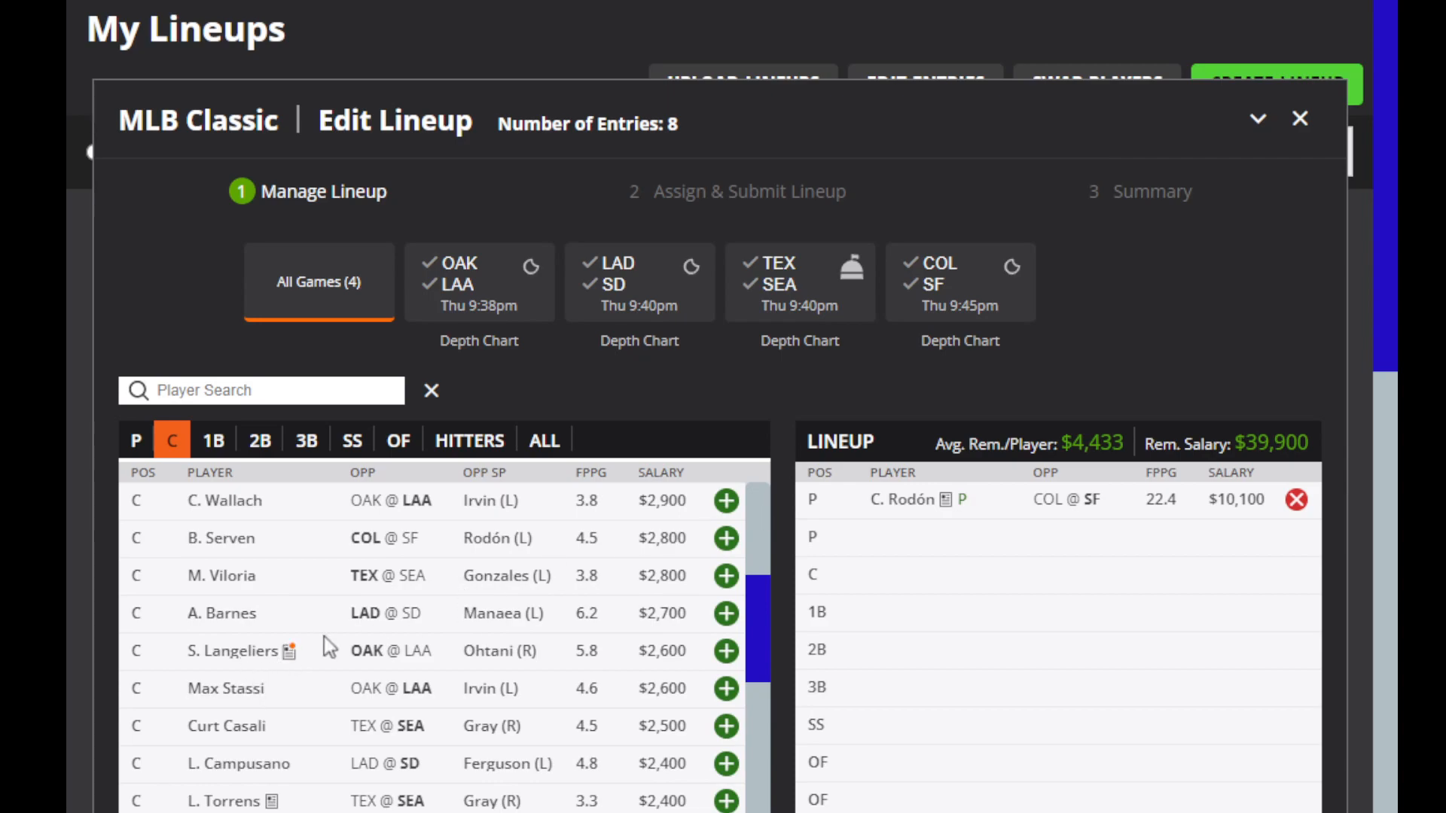
scroll(325, 644, up, 5)
click(245, 613)
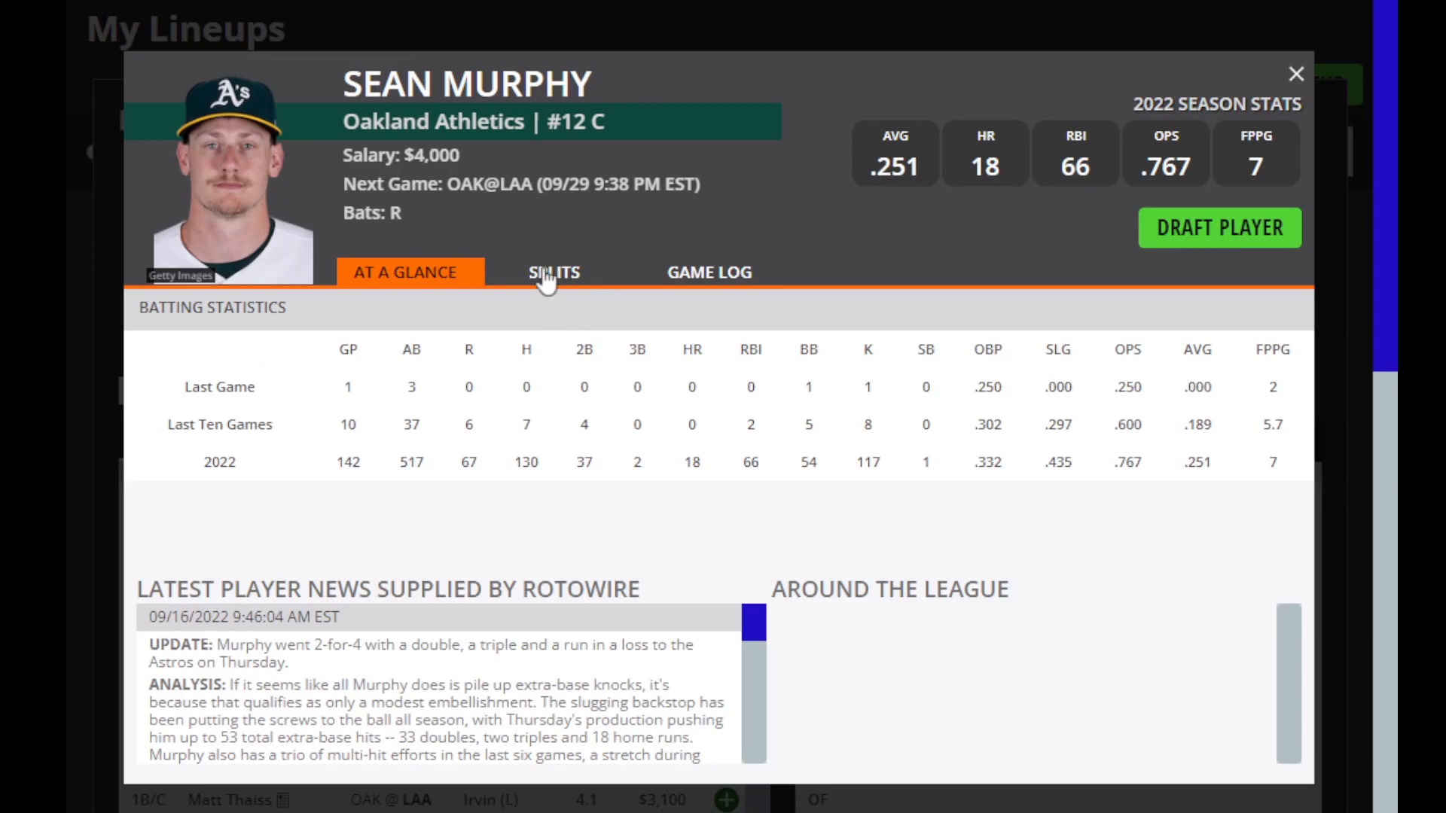
click(547, 284)
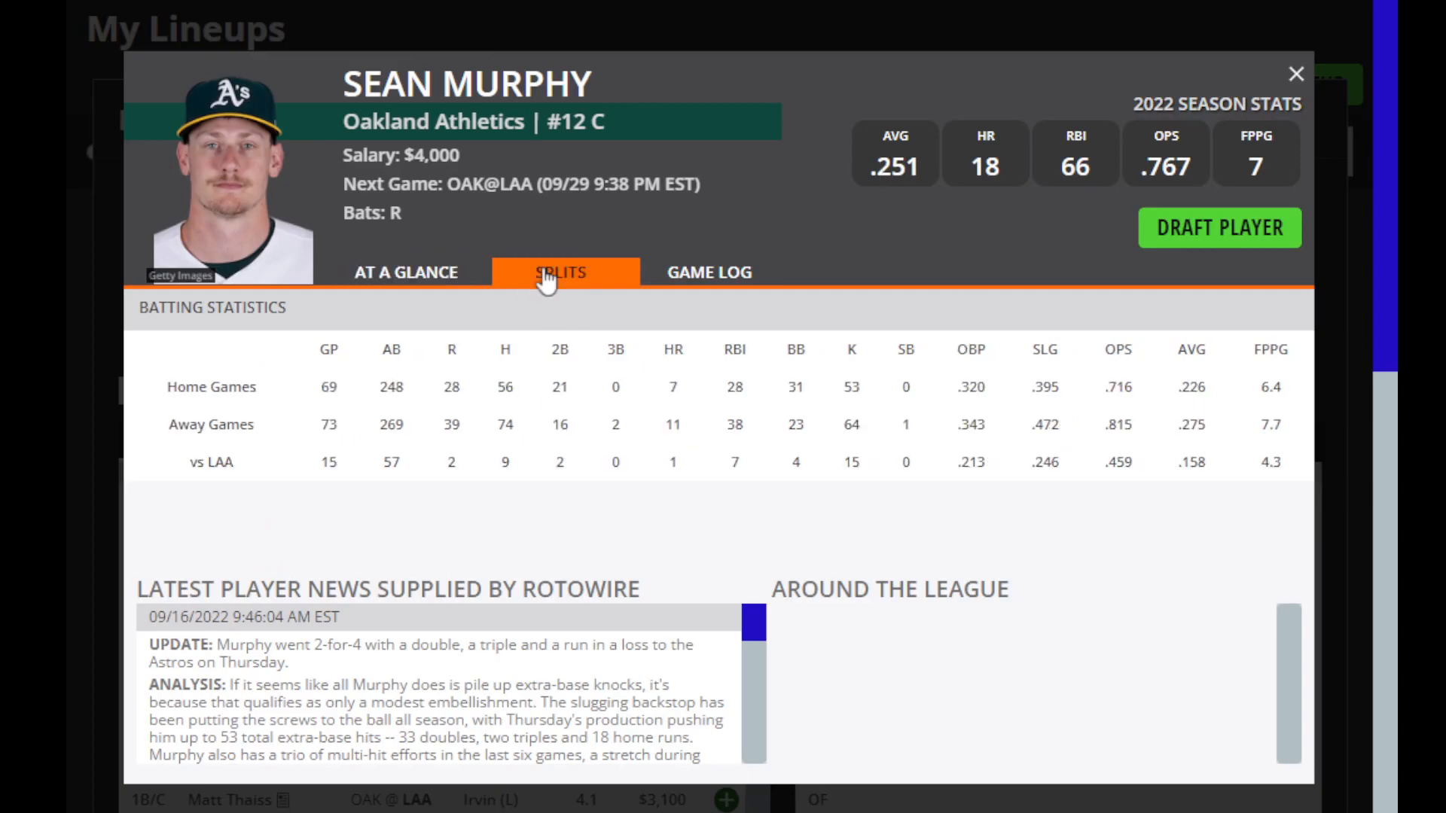
click(666, 285)
scroll(1026, 420, down, 2)
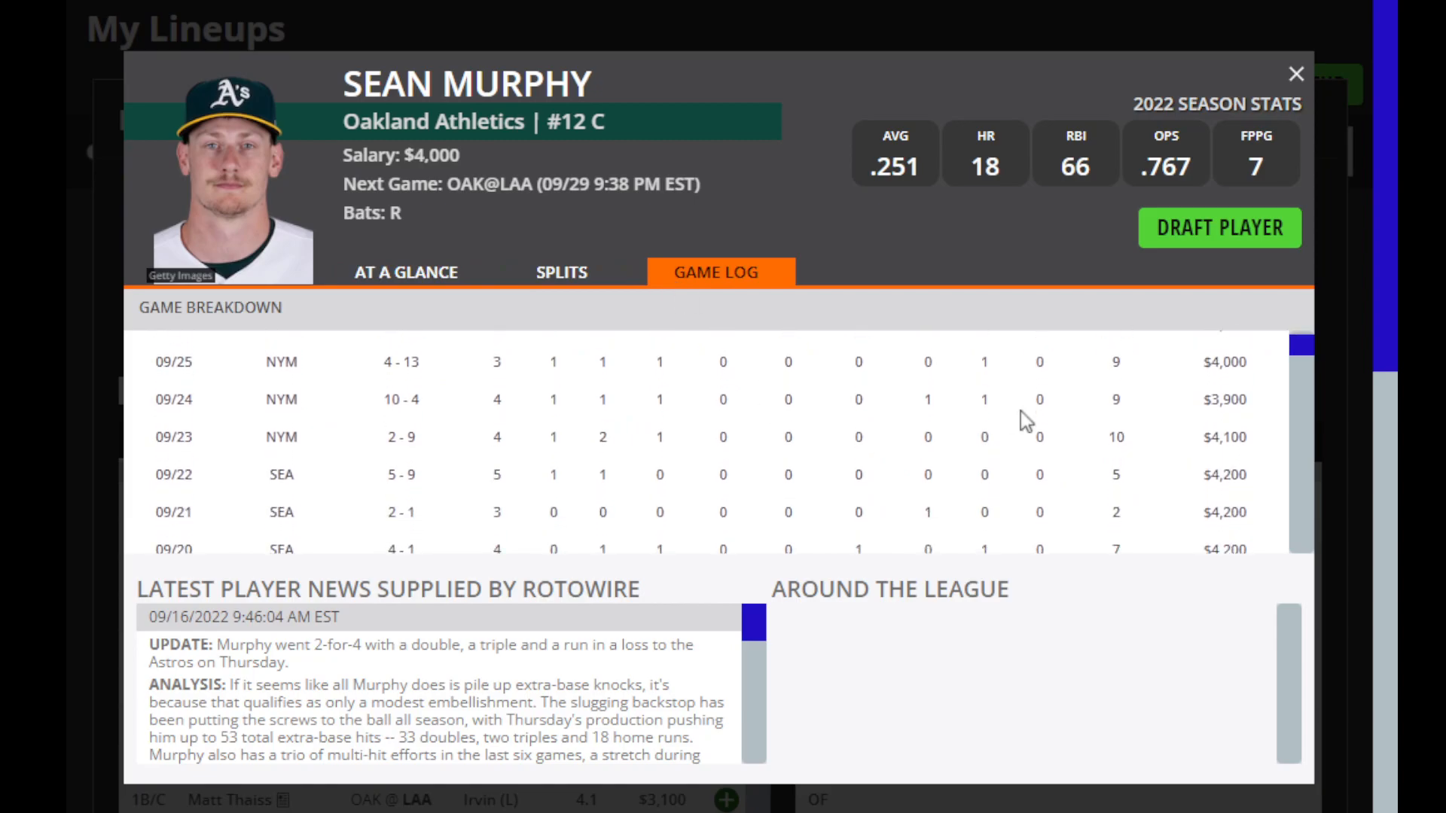
click(1295, 73)
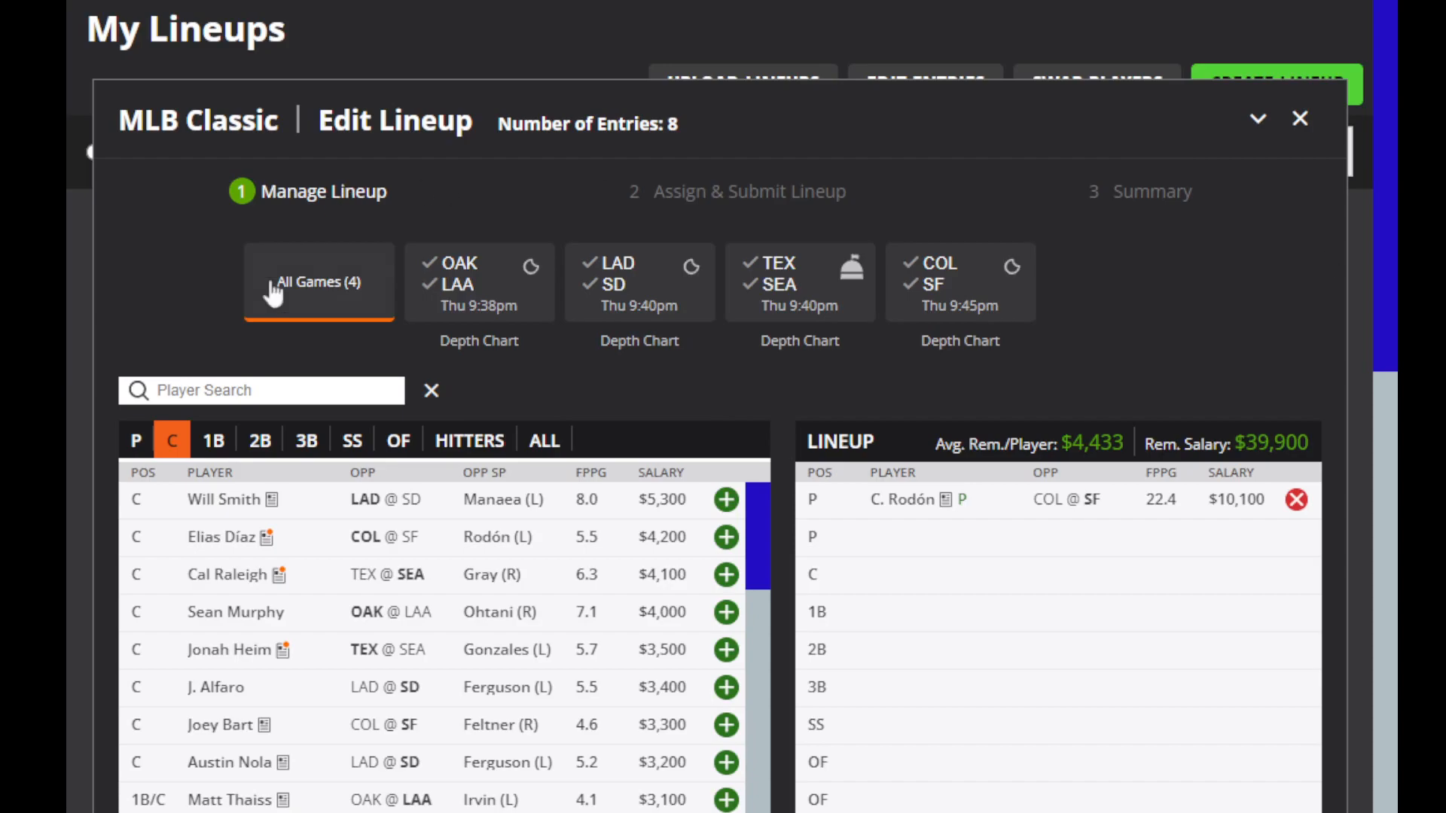
Step: Search the player pool for "wil" and review Wil Myers' batting stats, splits and game log
click(246, 392)
text(wil)
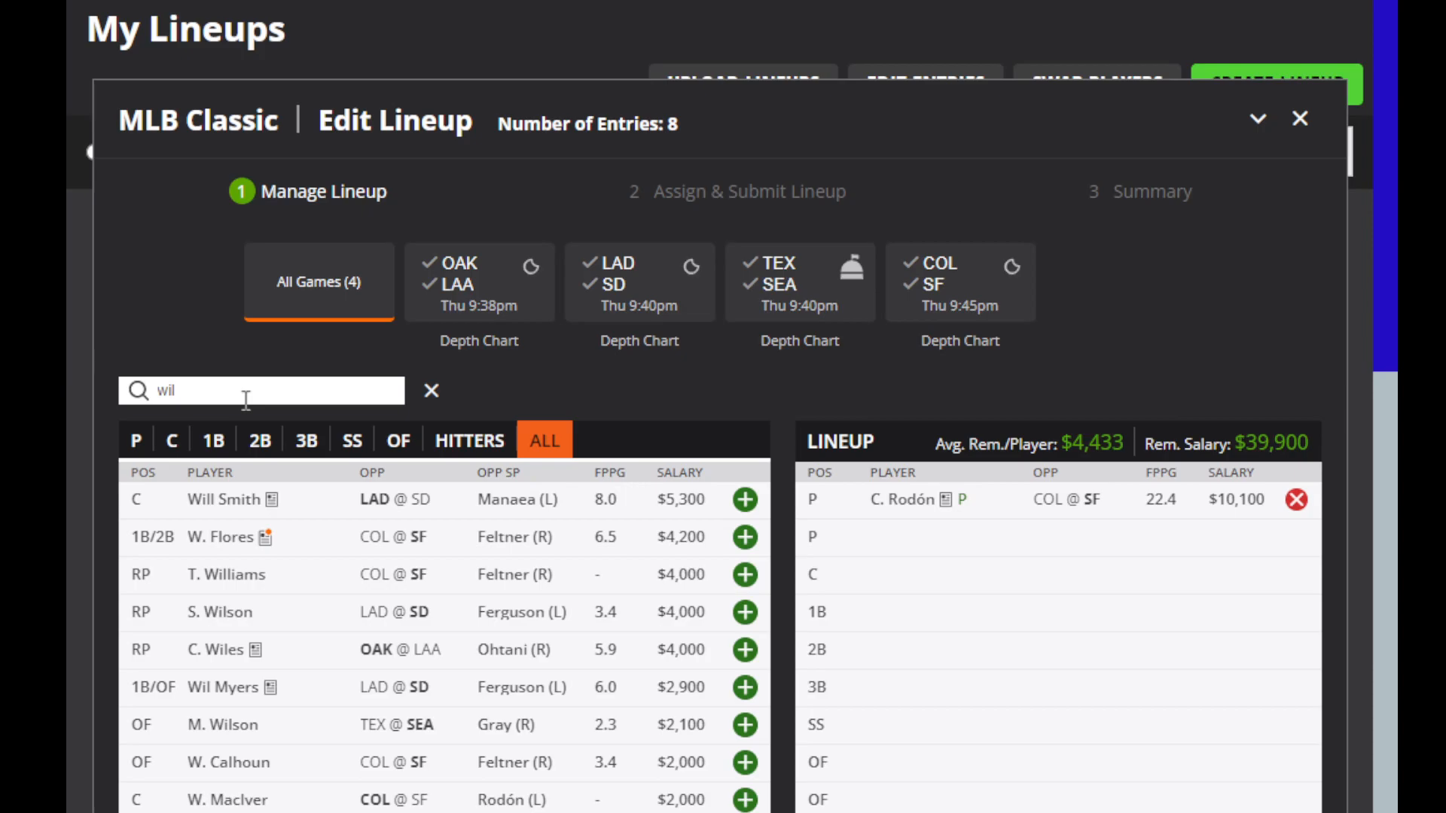
click(219, 689)
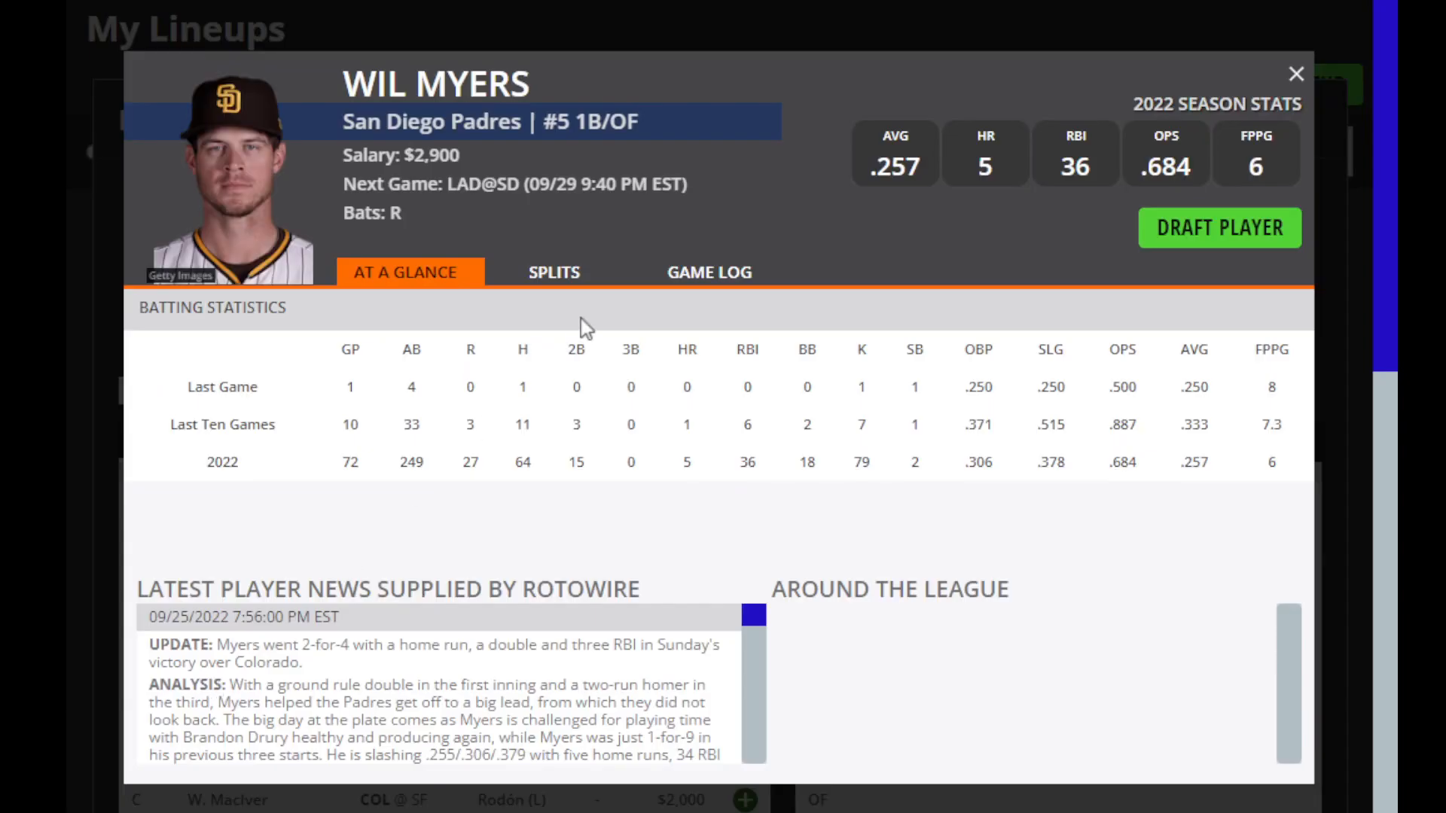
click(561, 280)
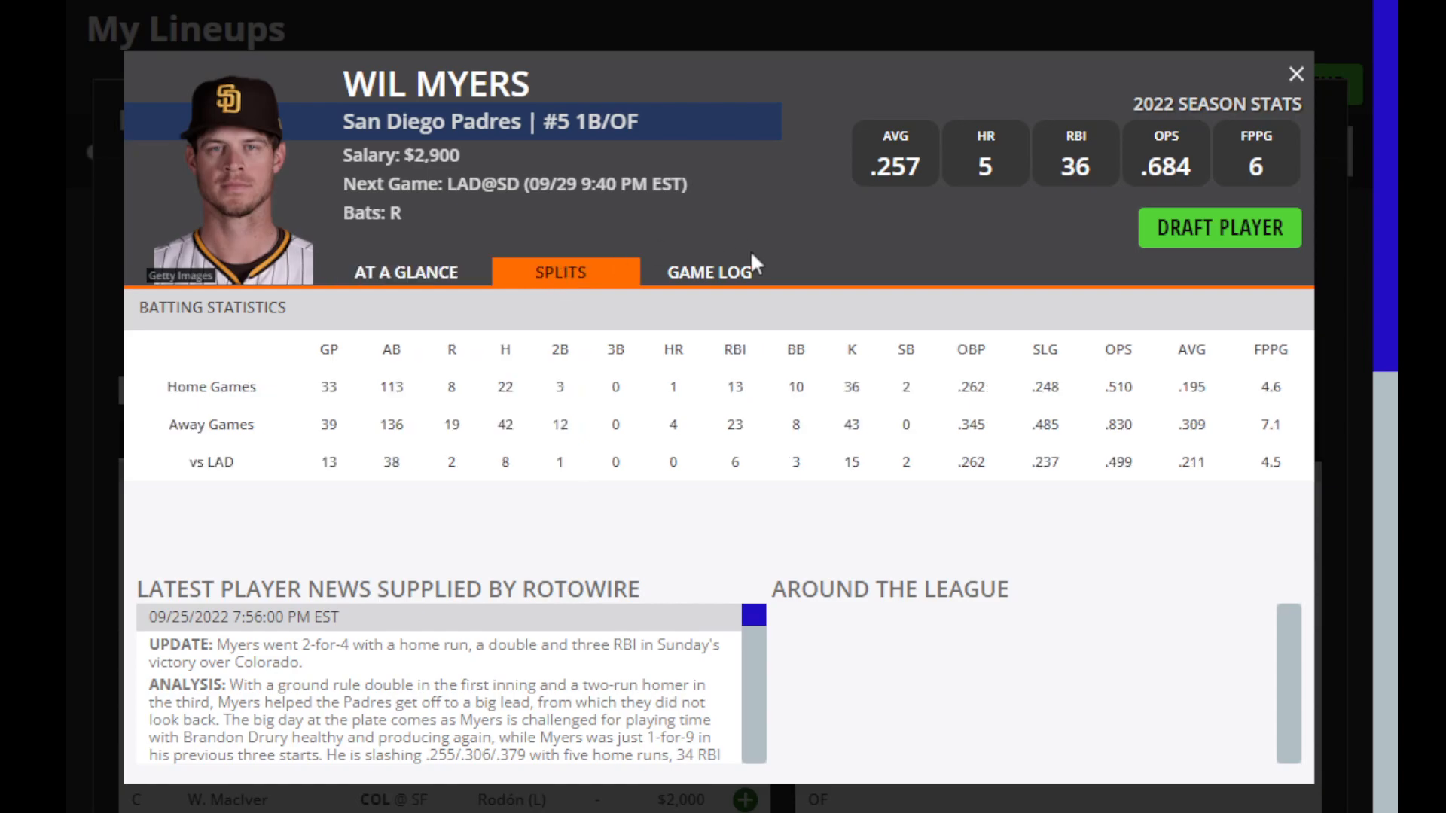
click(752, 274)
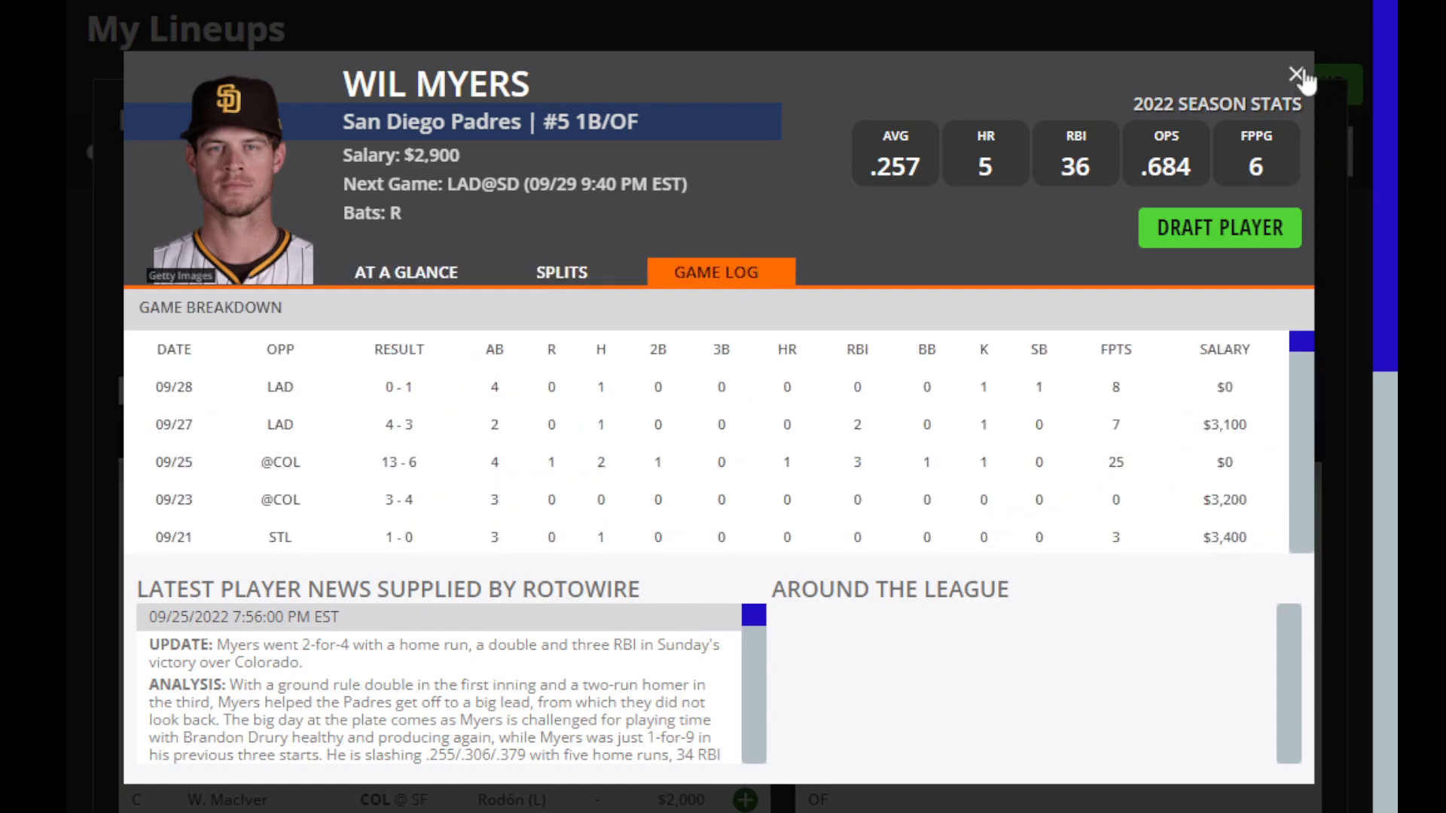
click(1296, 74)
Step: Search the player pool for "j.d." and review J.D. Davis' batting stats, splits and game log
double_click(220, 391)
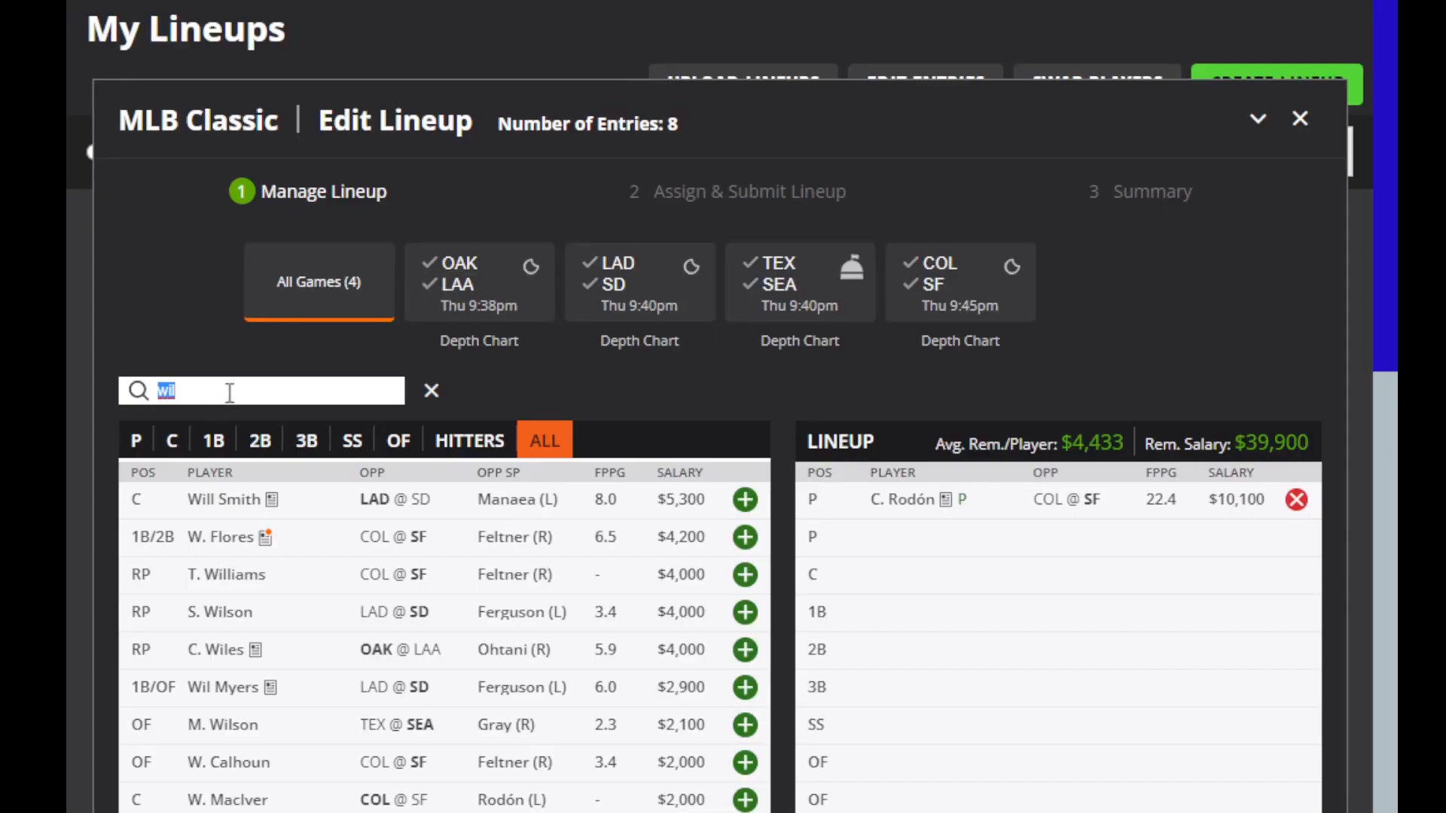
key(BackSpace)
text(j.d.)
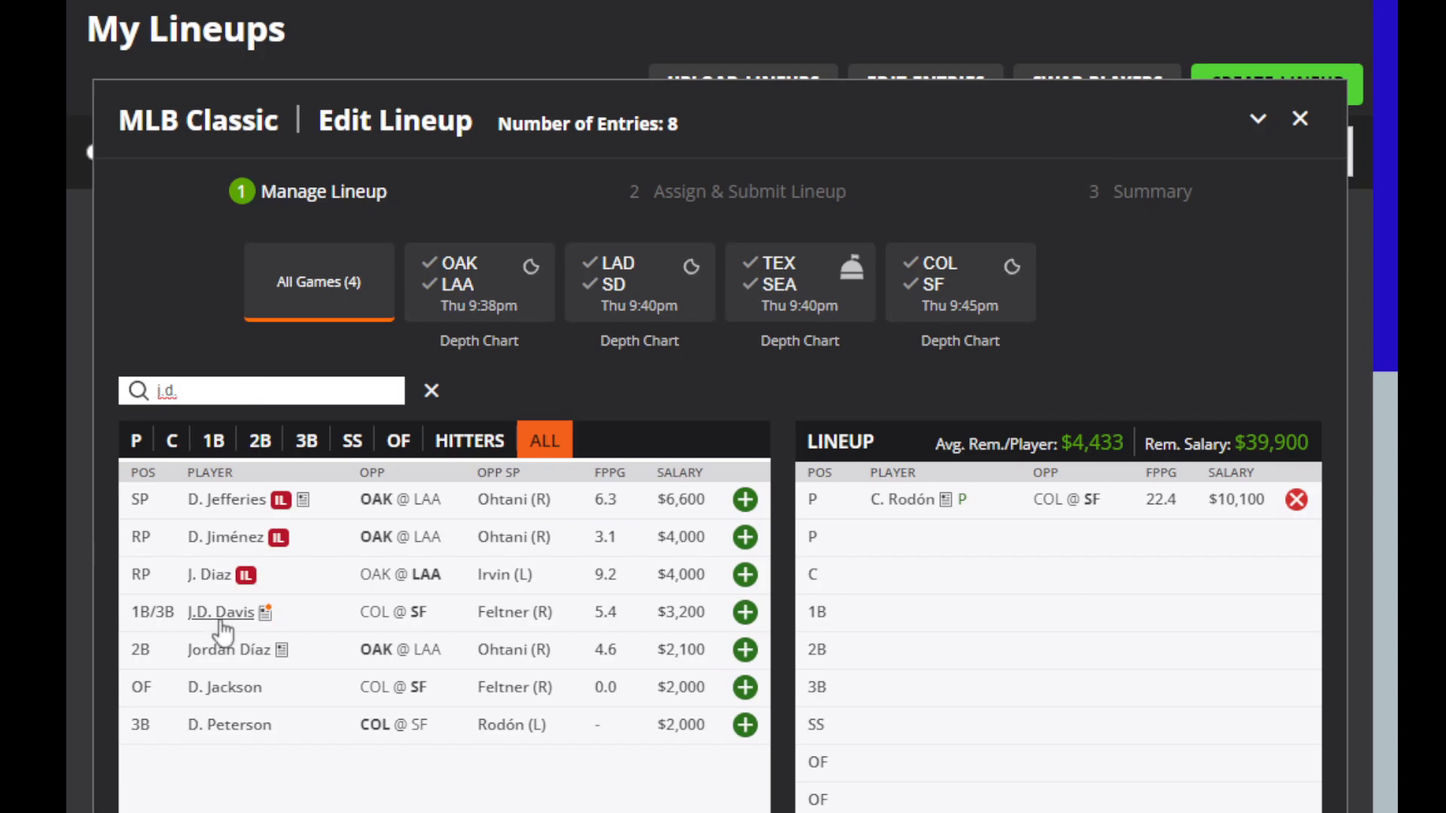
click(222, 622)
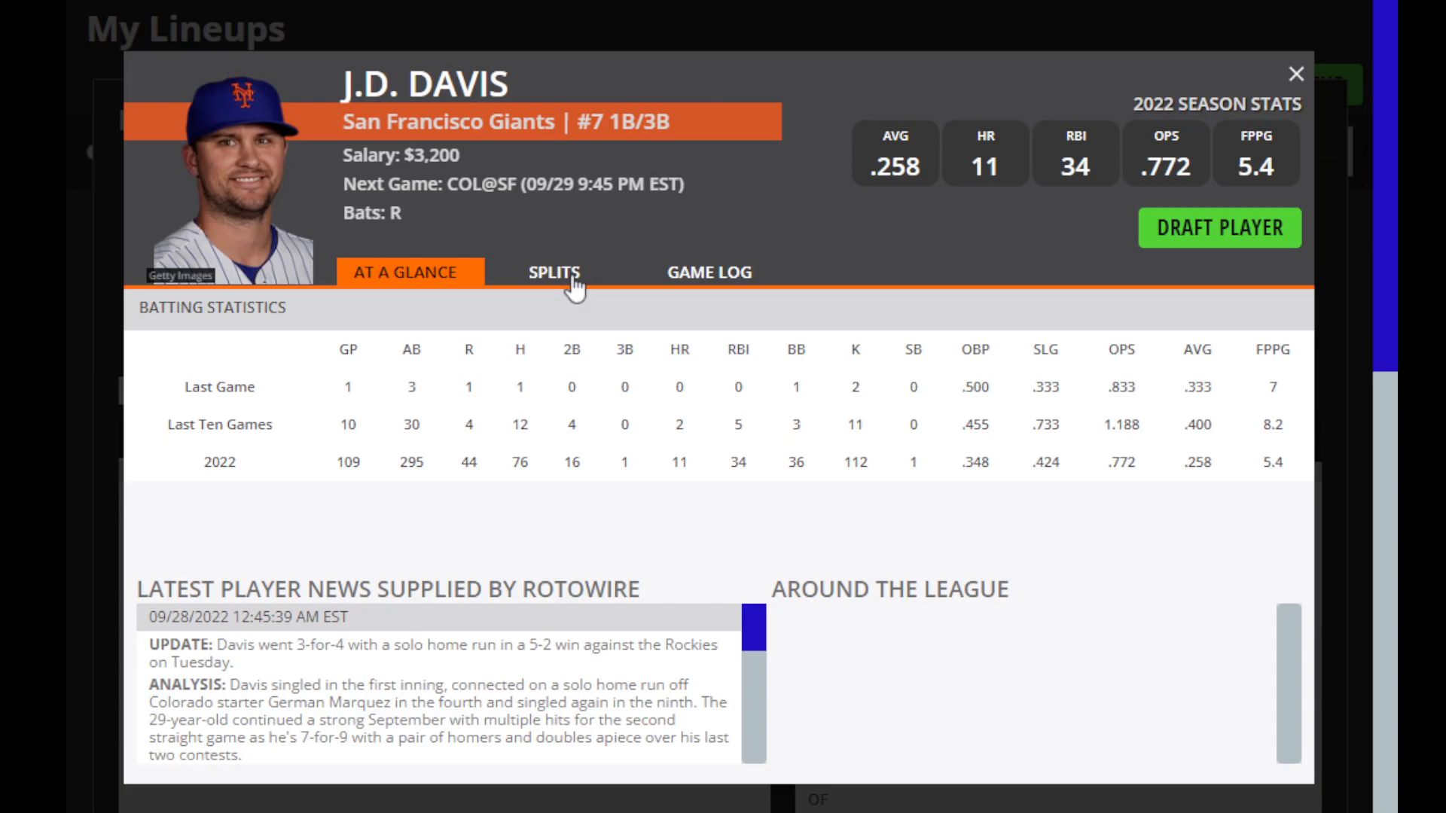
click(574, 288)
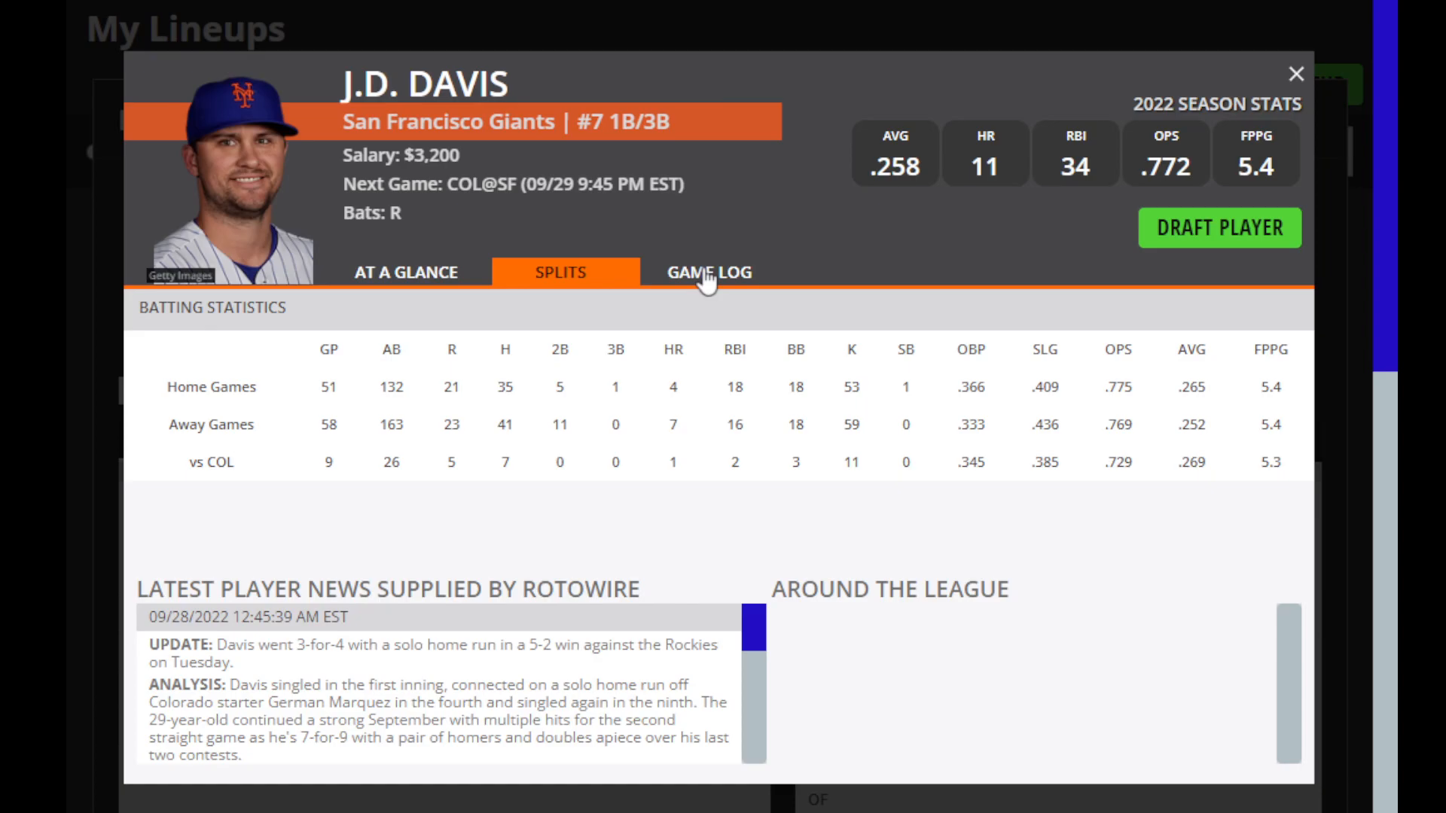
click(706, 278)
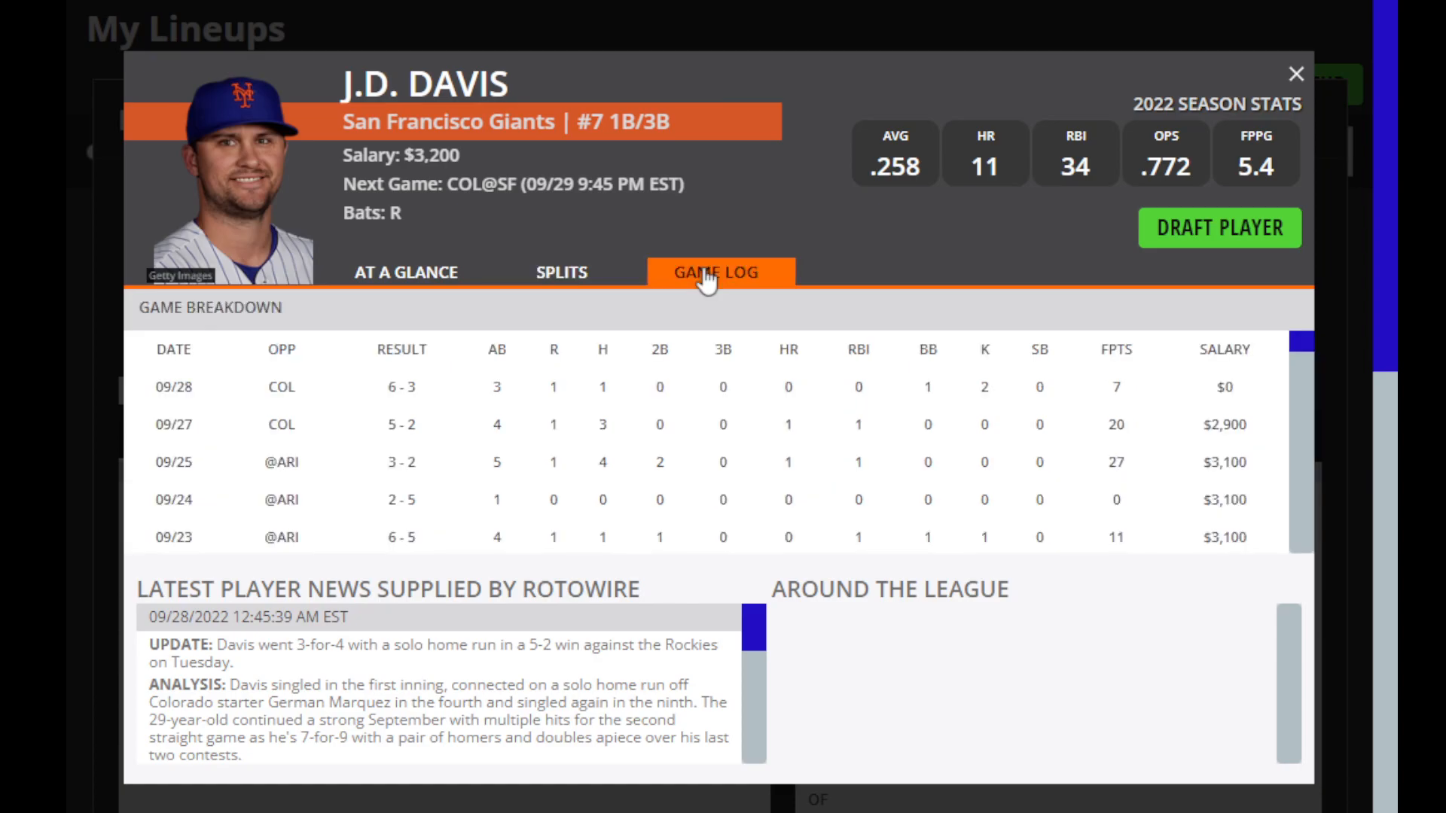
click(1295, 73)
Step: Search the player pool for "drur" and review Brandon Drury's batting stats, splits and game log
key(BackSpace)
key(BackSpace)
key(BackSpace)
key(BackSpace)
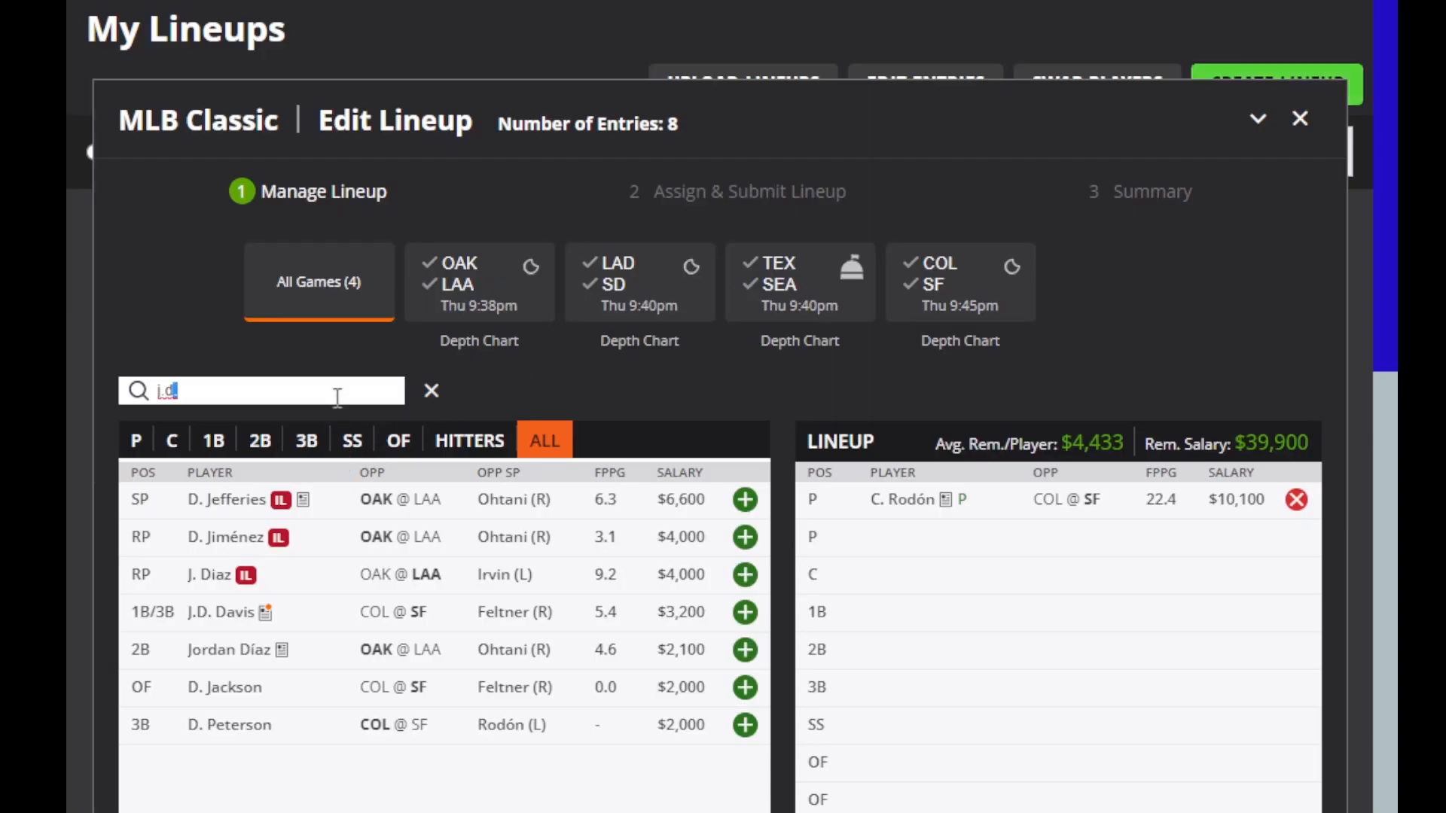
text(drur)
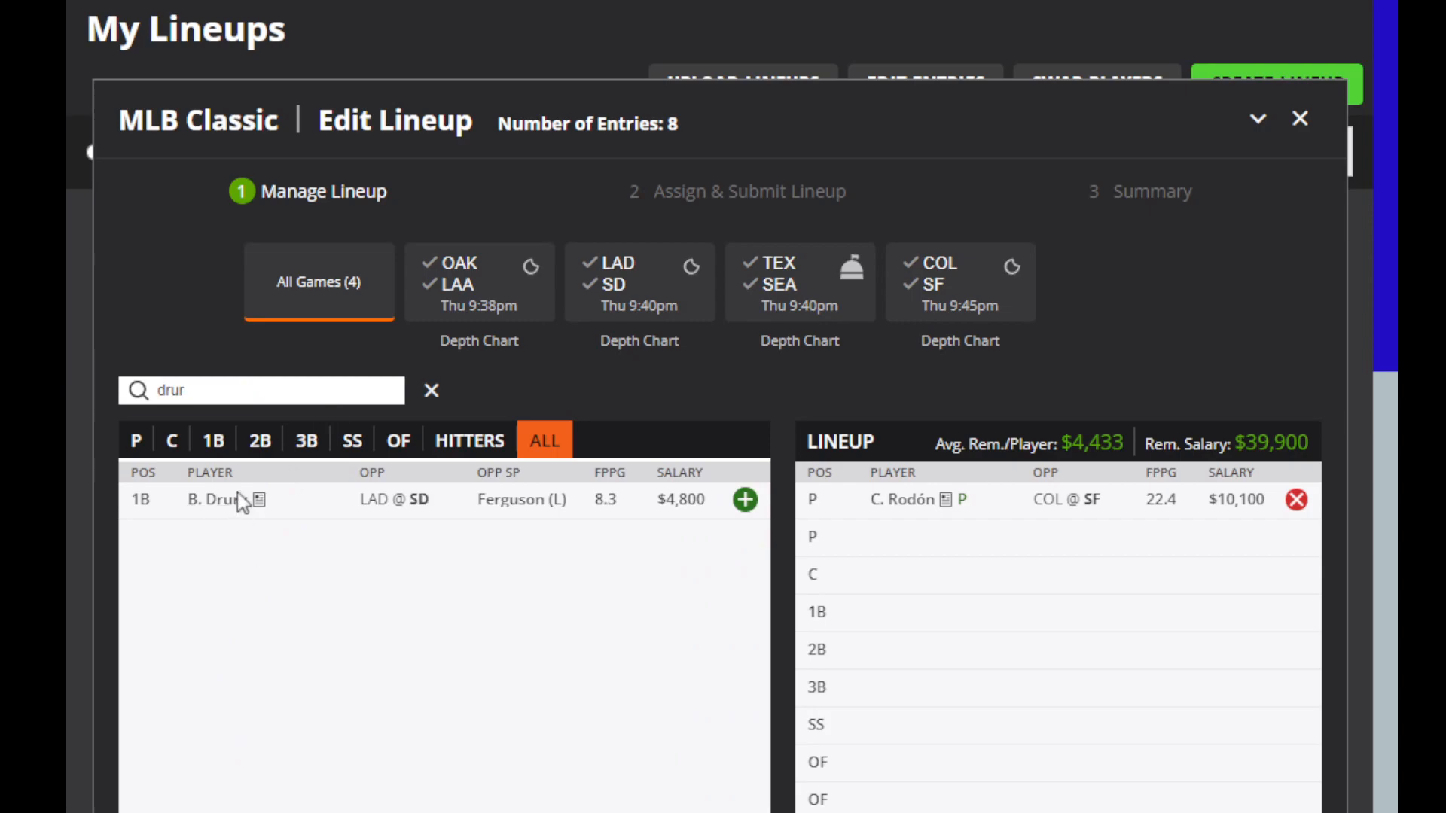
click(214, 501)
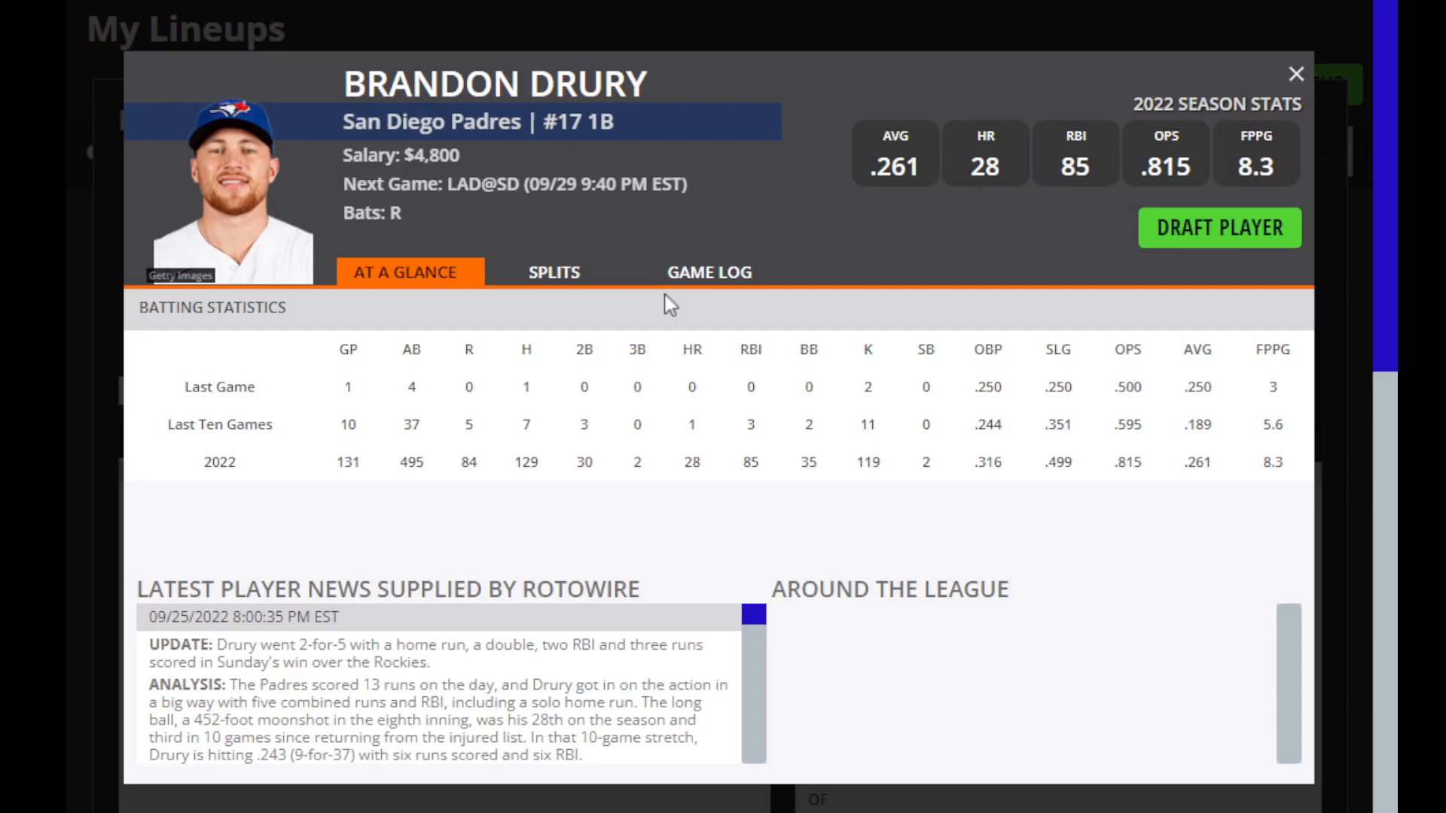
click(554, 279)
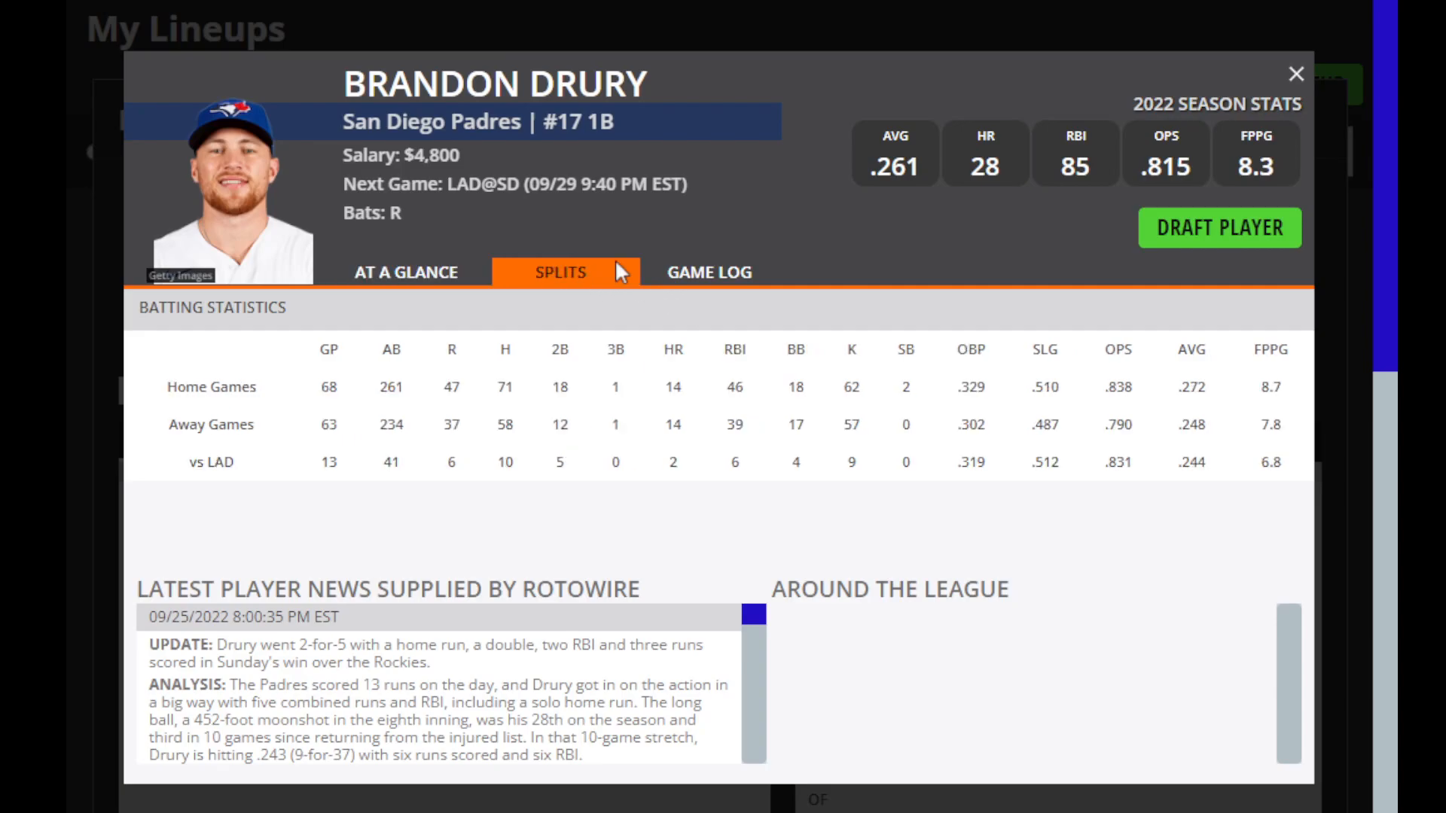
click(716, 278)
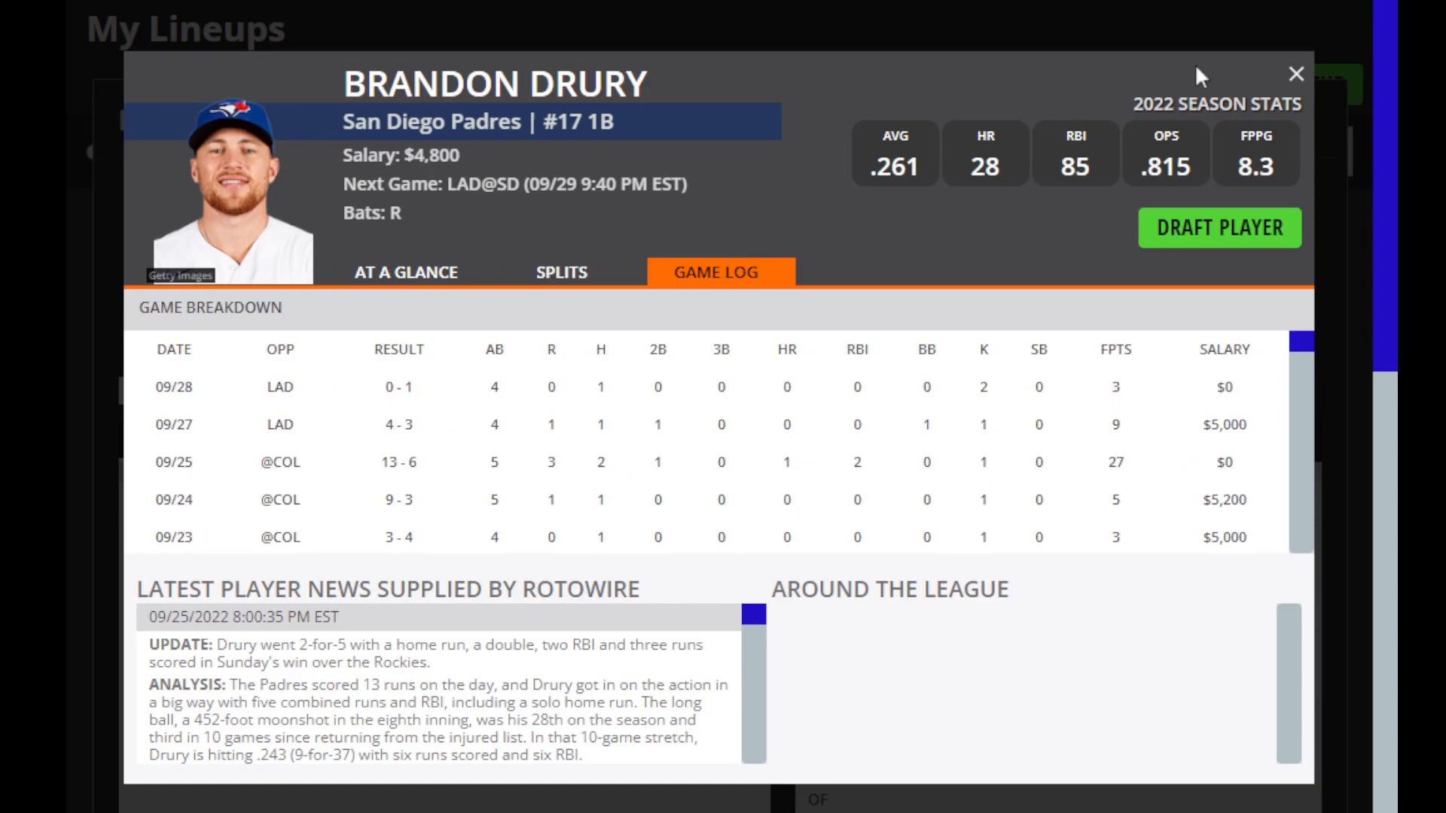
click(1296, 75)
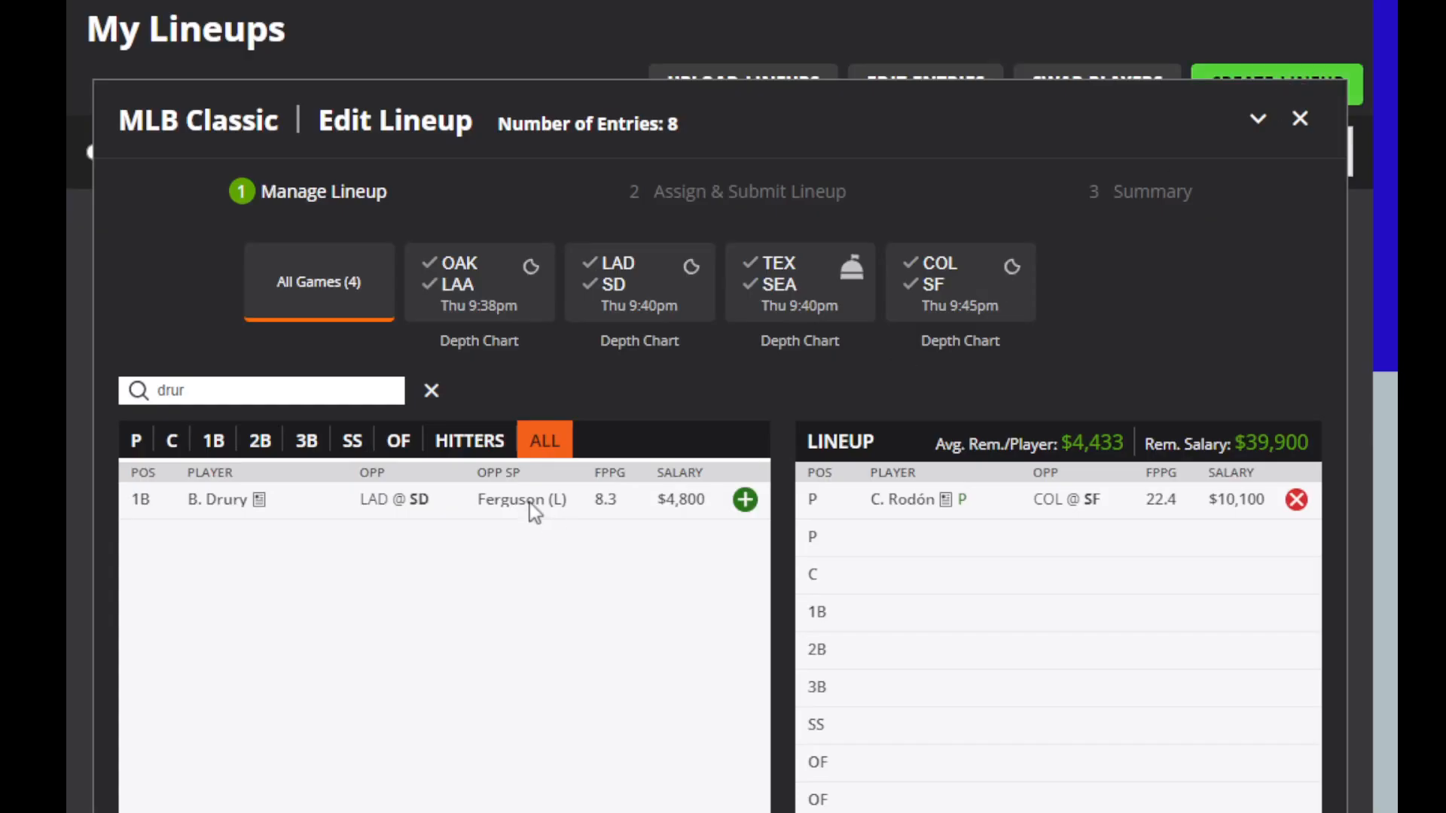
Step: Search the player pool for "free" and review Freddie Freeman's batting stats and game log
click(431, 390)
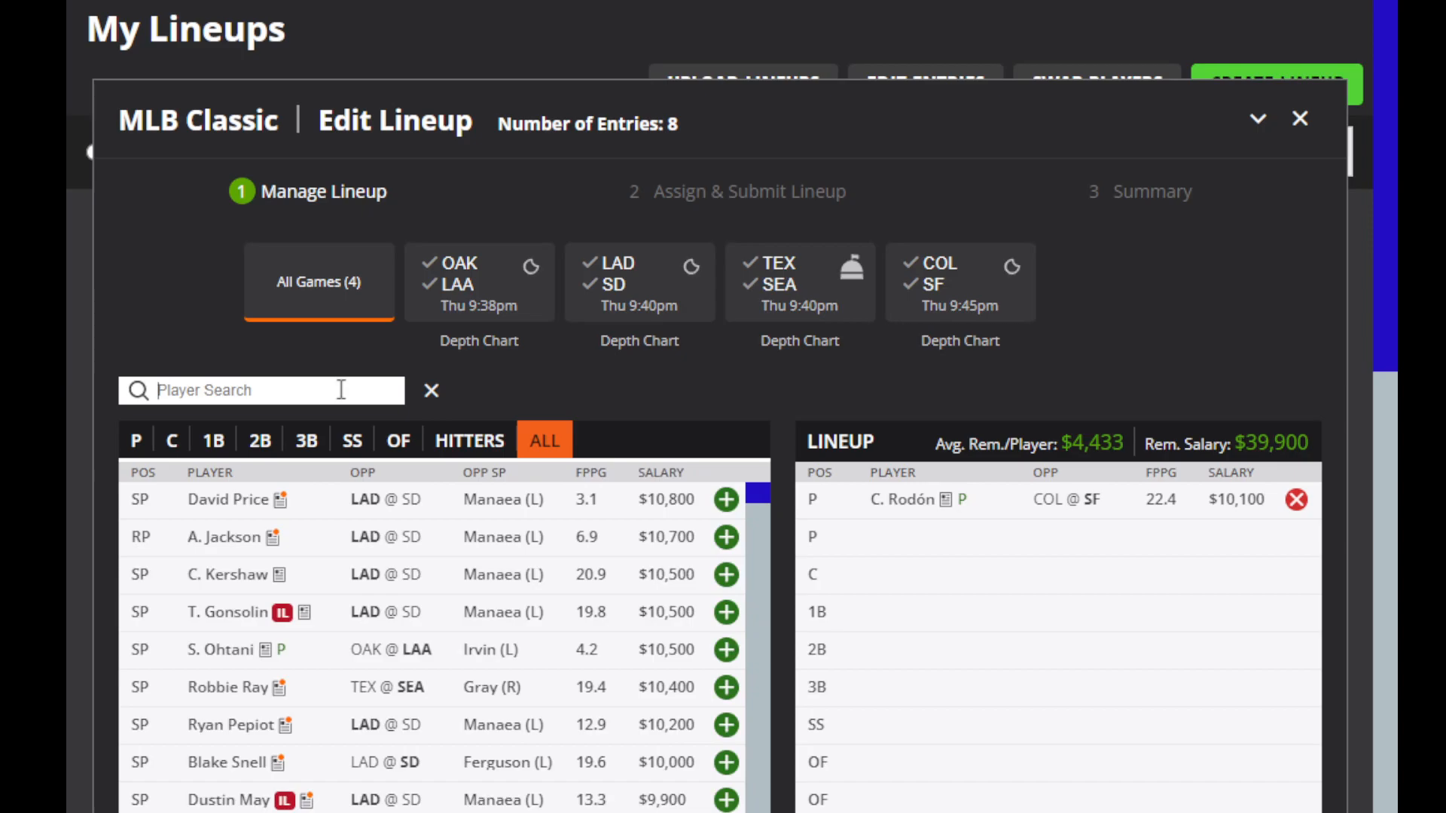
text(free)
click(245, 537)
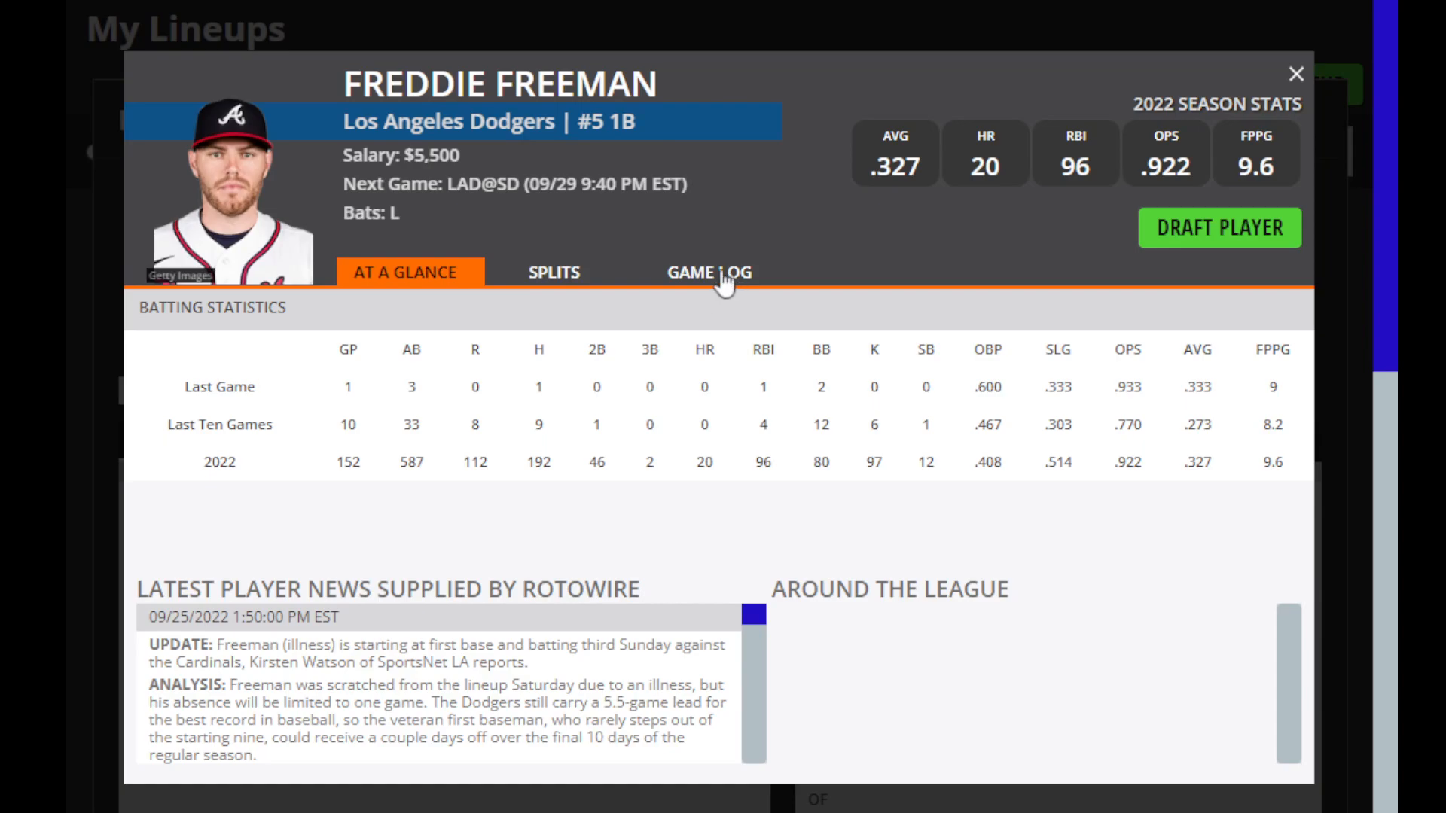
click(690, 278)
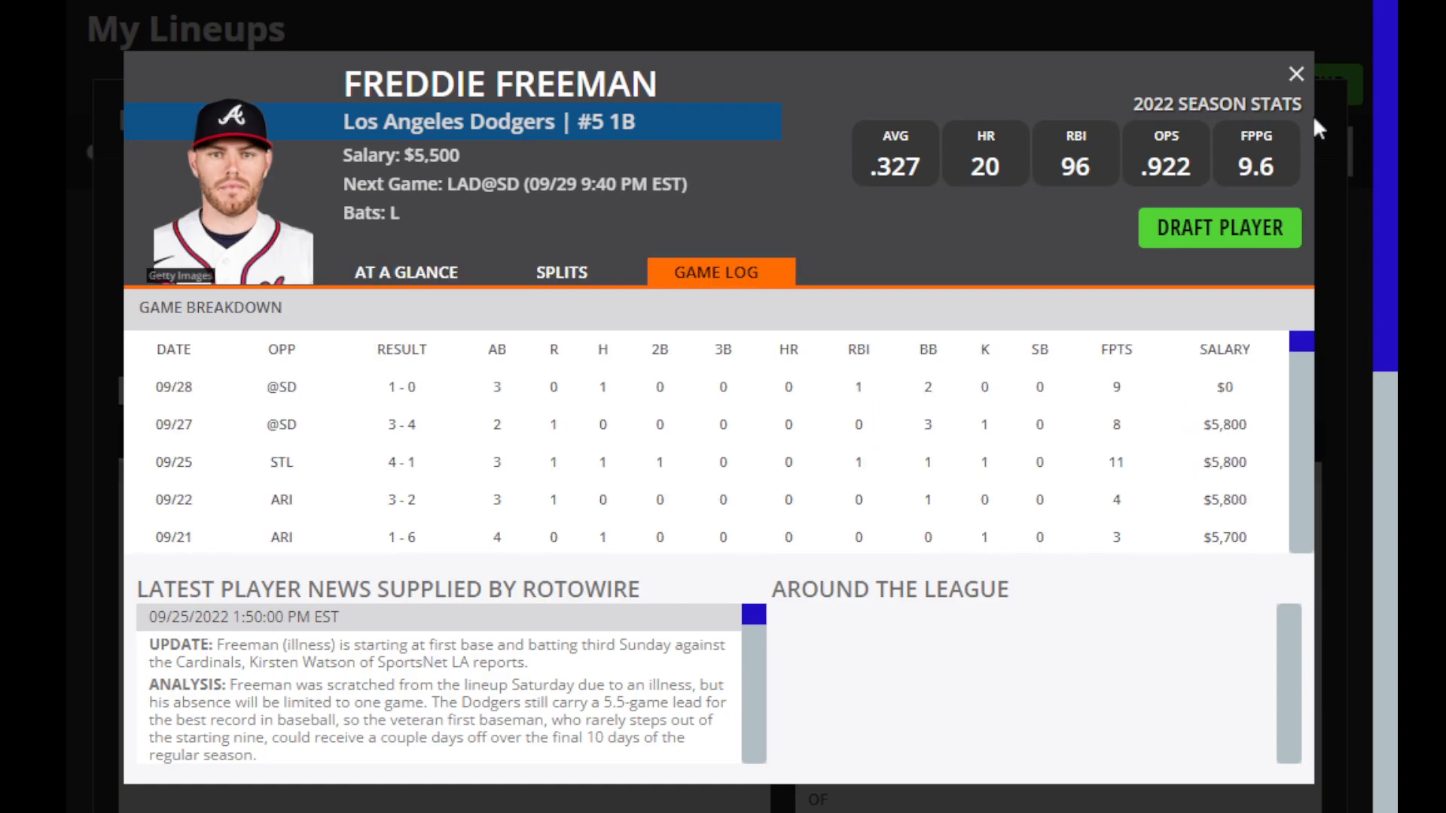
click(1296, 75)
Step: Search the player pool for "flor" and review Wilmer Flores' batting stats and splits
double_click(356, 389)
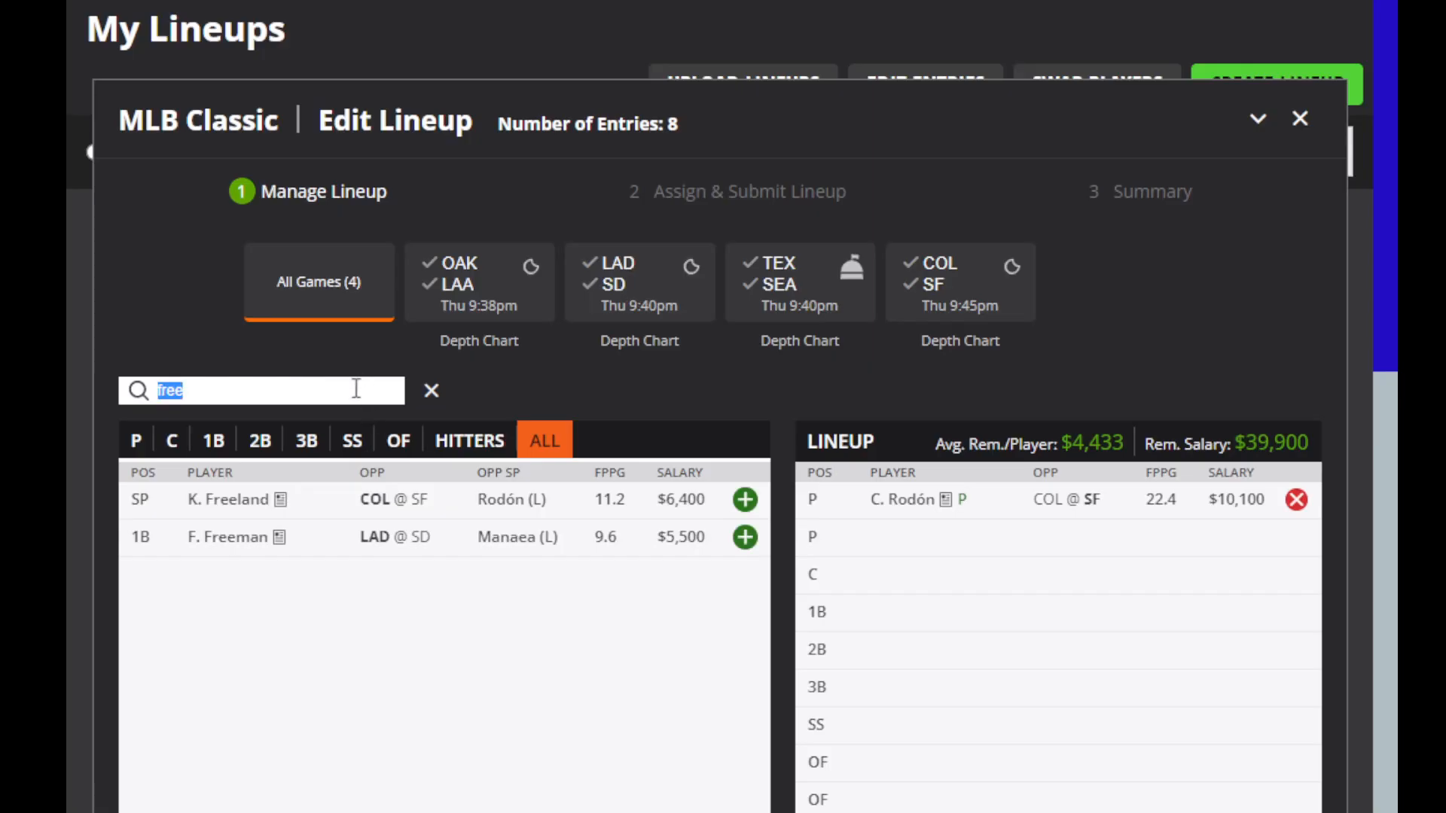
key(BackSpace)
text(flor)
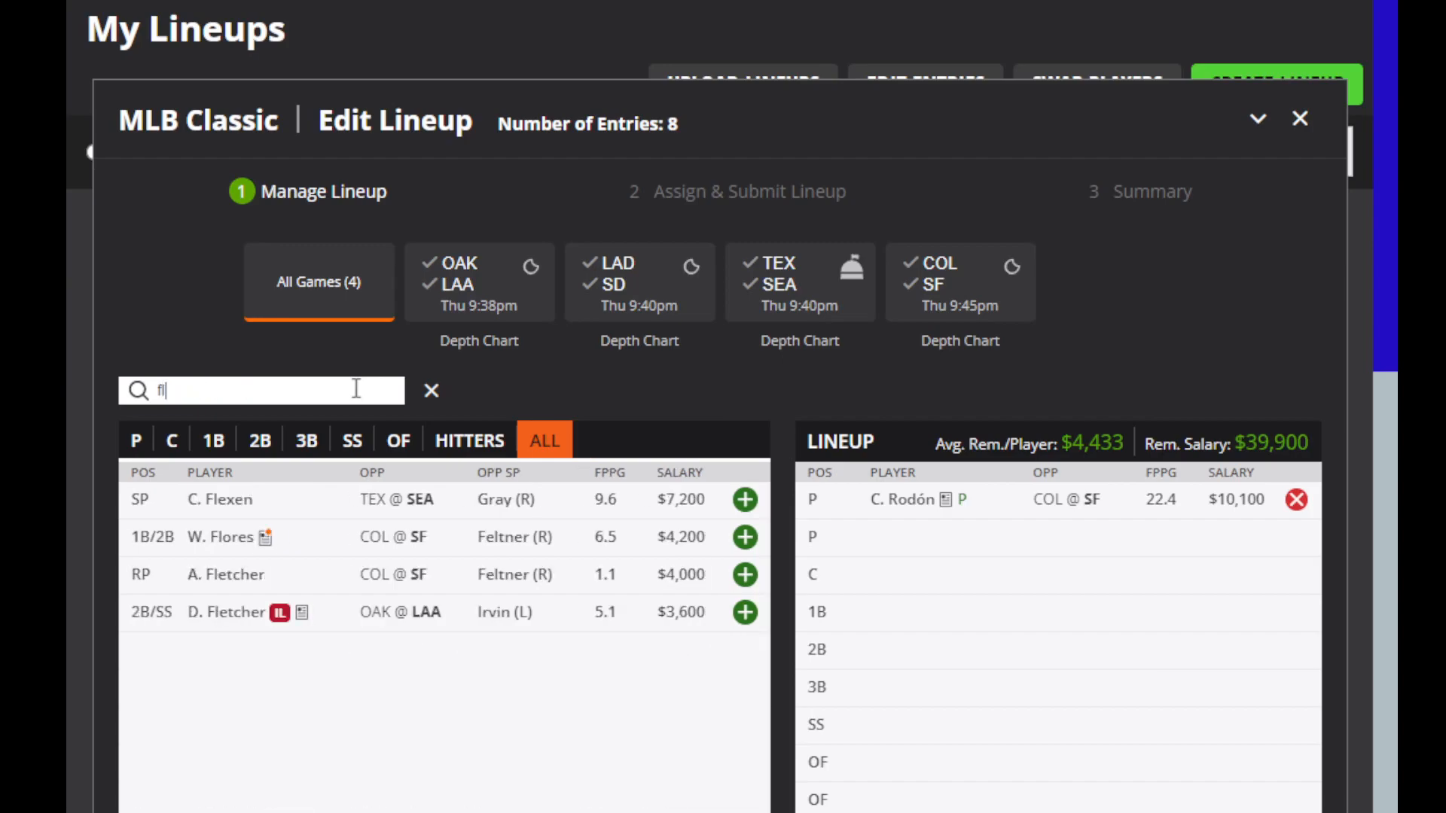
click(215, 501)
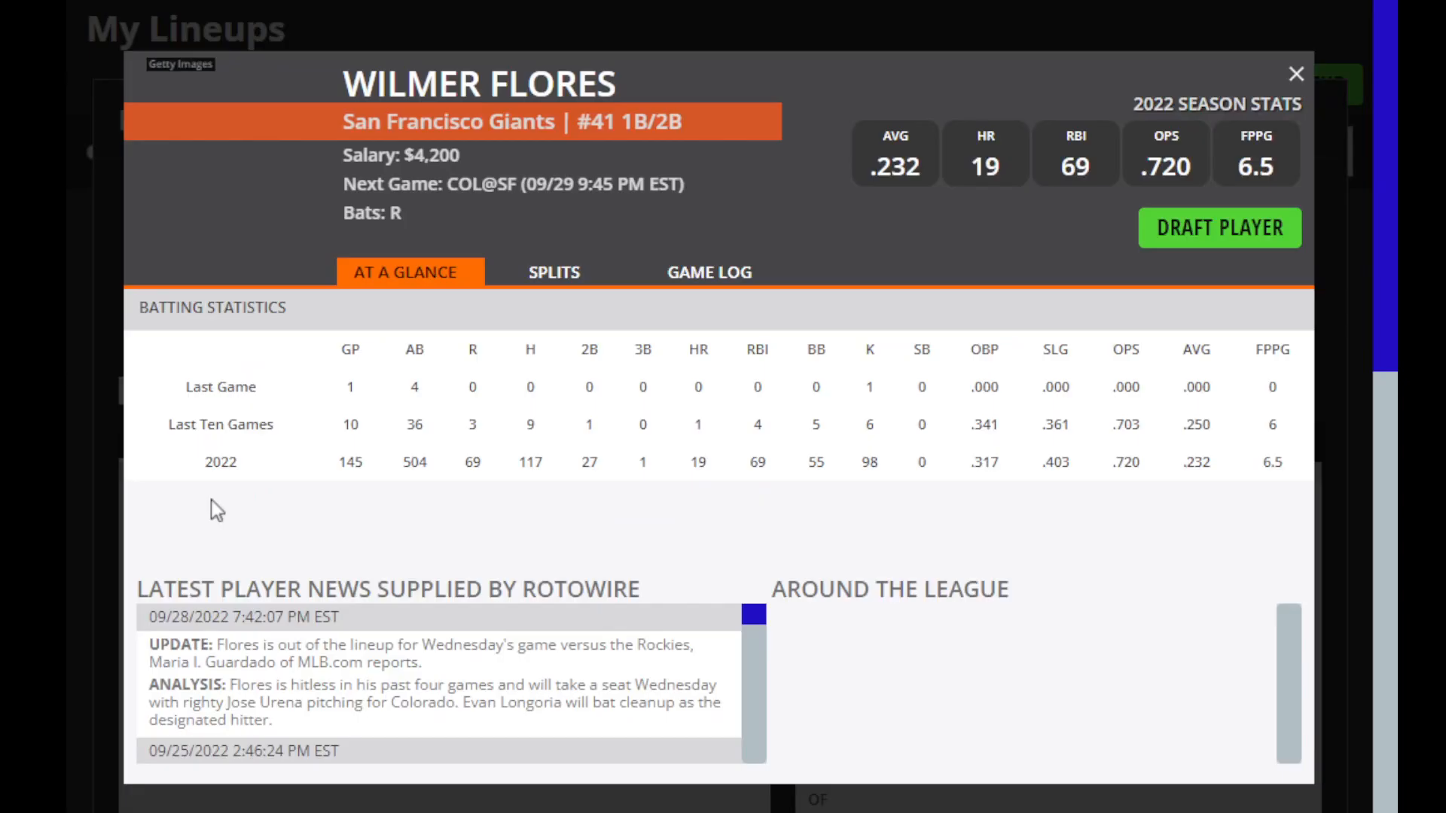
click(572, 283)
click(1303, 79)
Step: Search the player pool for "semi" and review Marcus Semien's batting stats, splits and game log
double_click(393, 397)
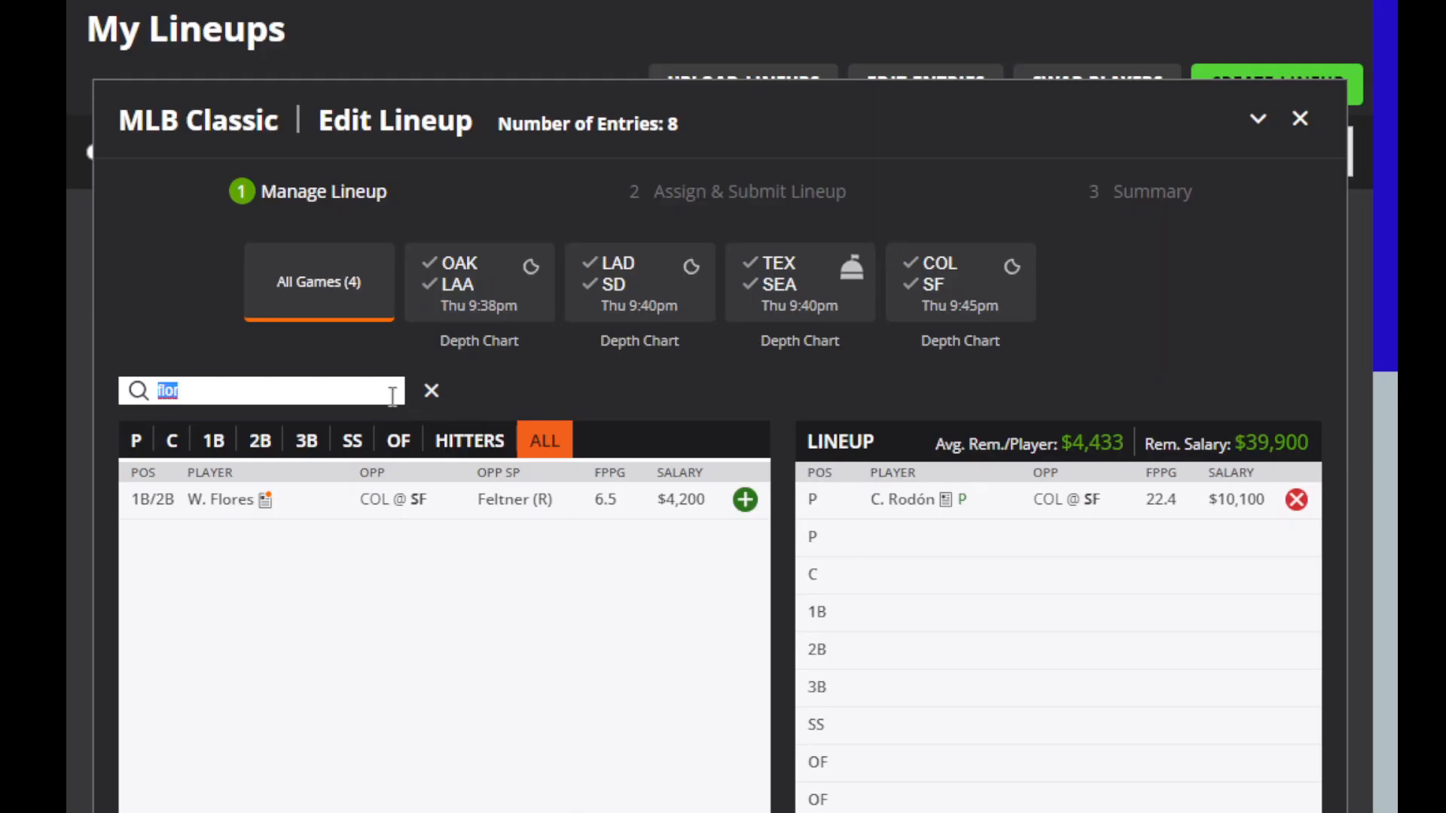
key(BackSpace)
text(semi)
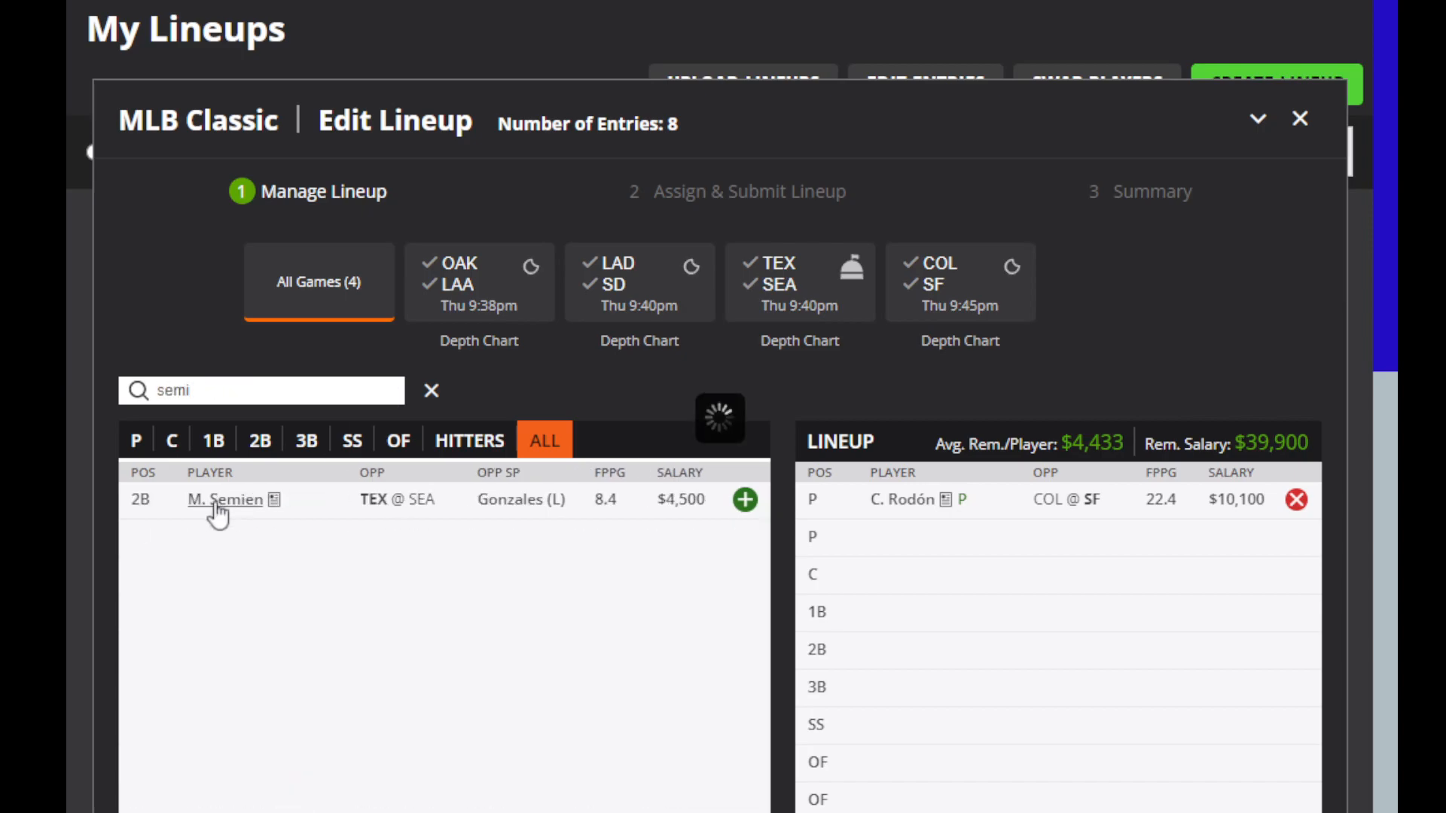
click(218, 501)
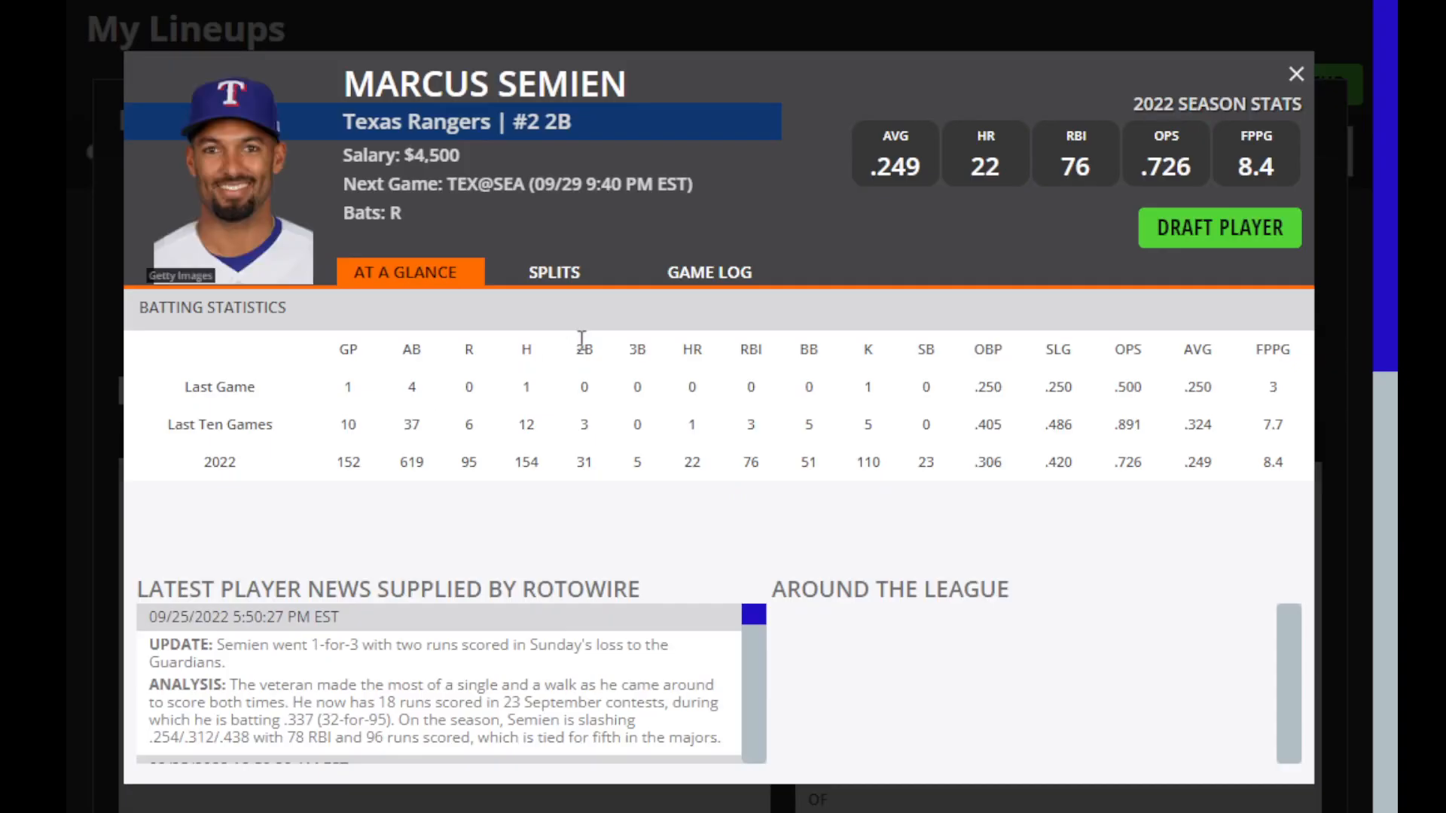
click(555, 280)
click(711, 280)
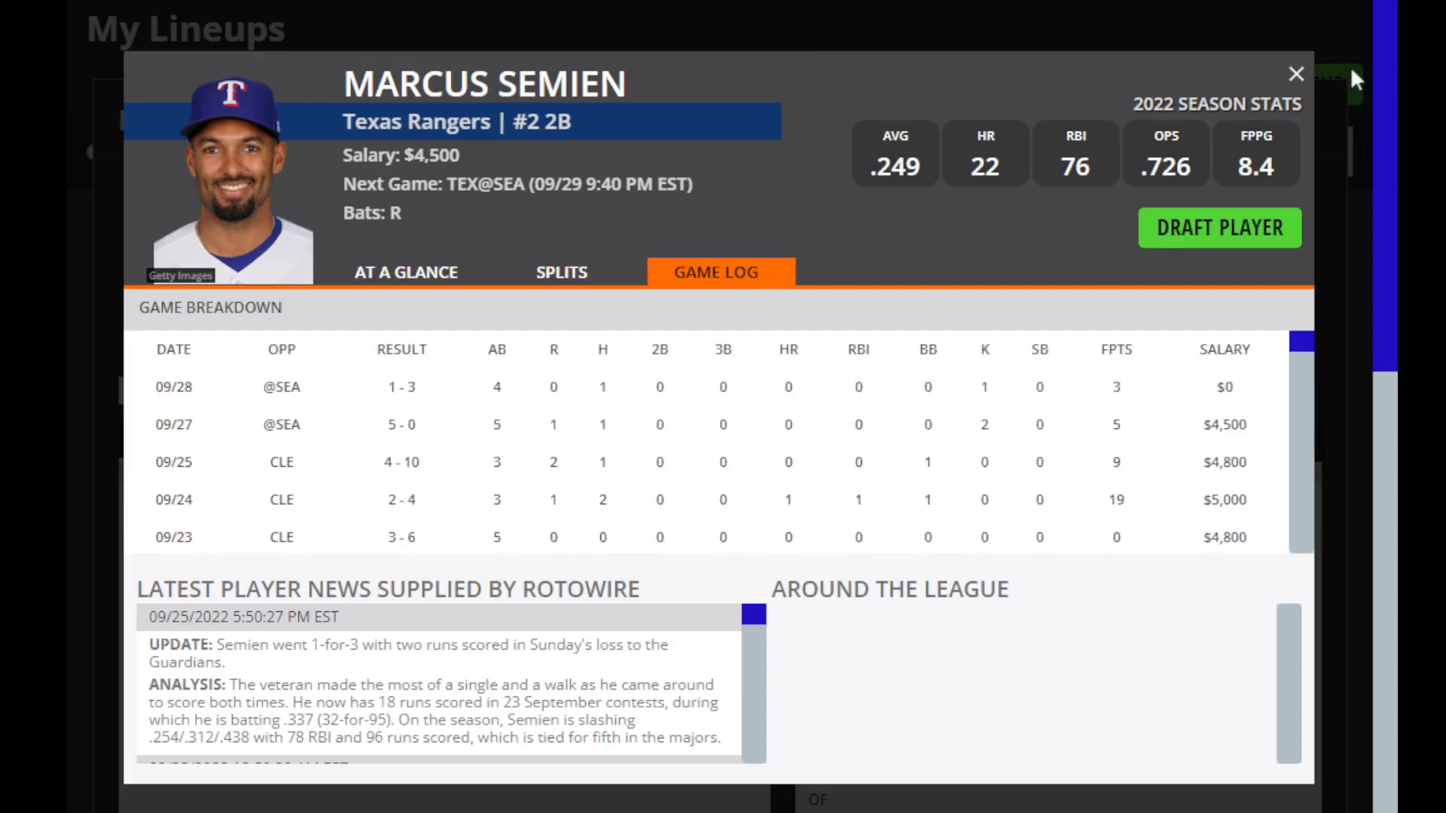
click(1295, 75)
Step: Search the player pool for "rengi" and review Luis Rengifo's batting stats, splits and game log
double_click(356, 389)
key(BackSpace)
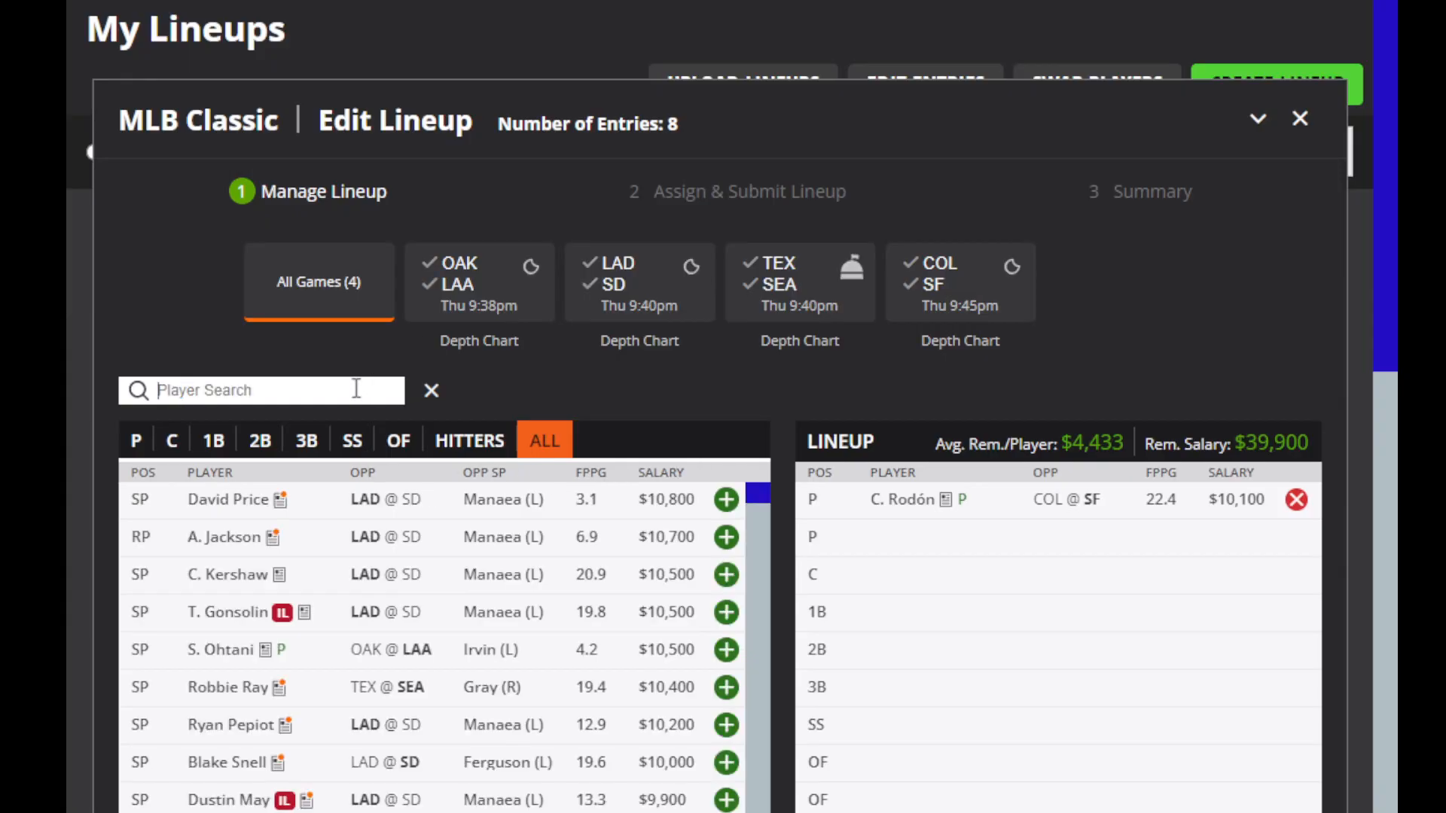
text(rengi)
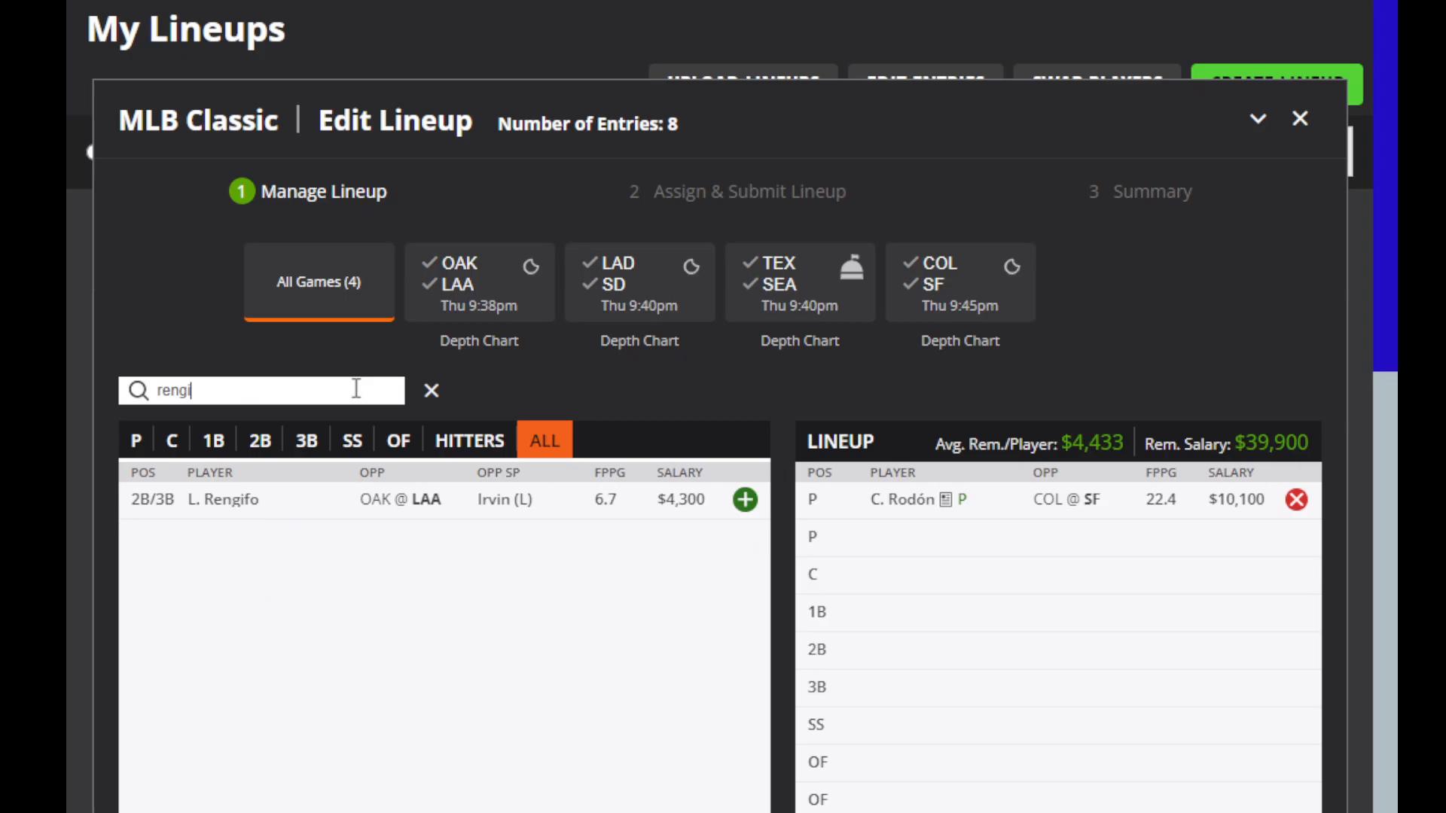
click(215, 501)
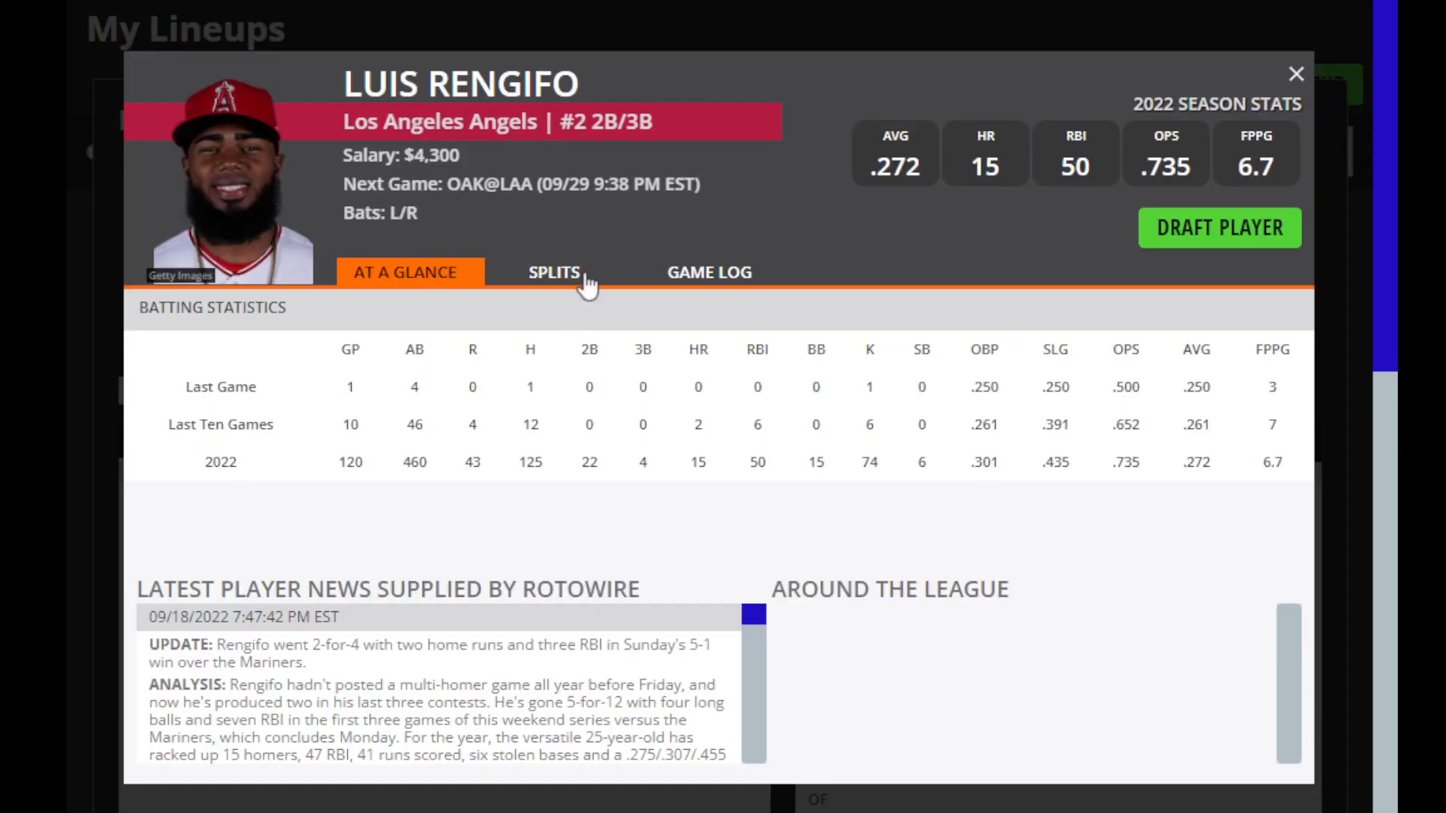
click(587, 285)
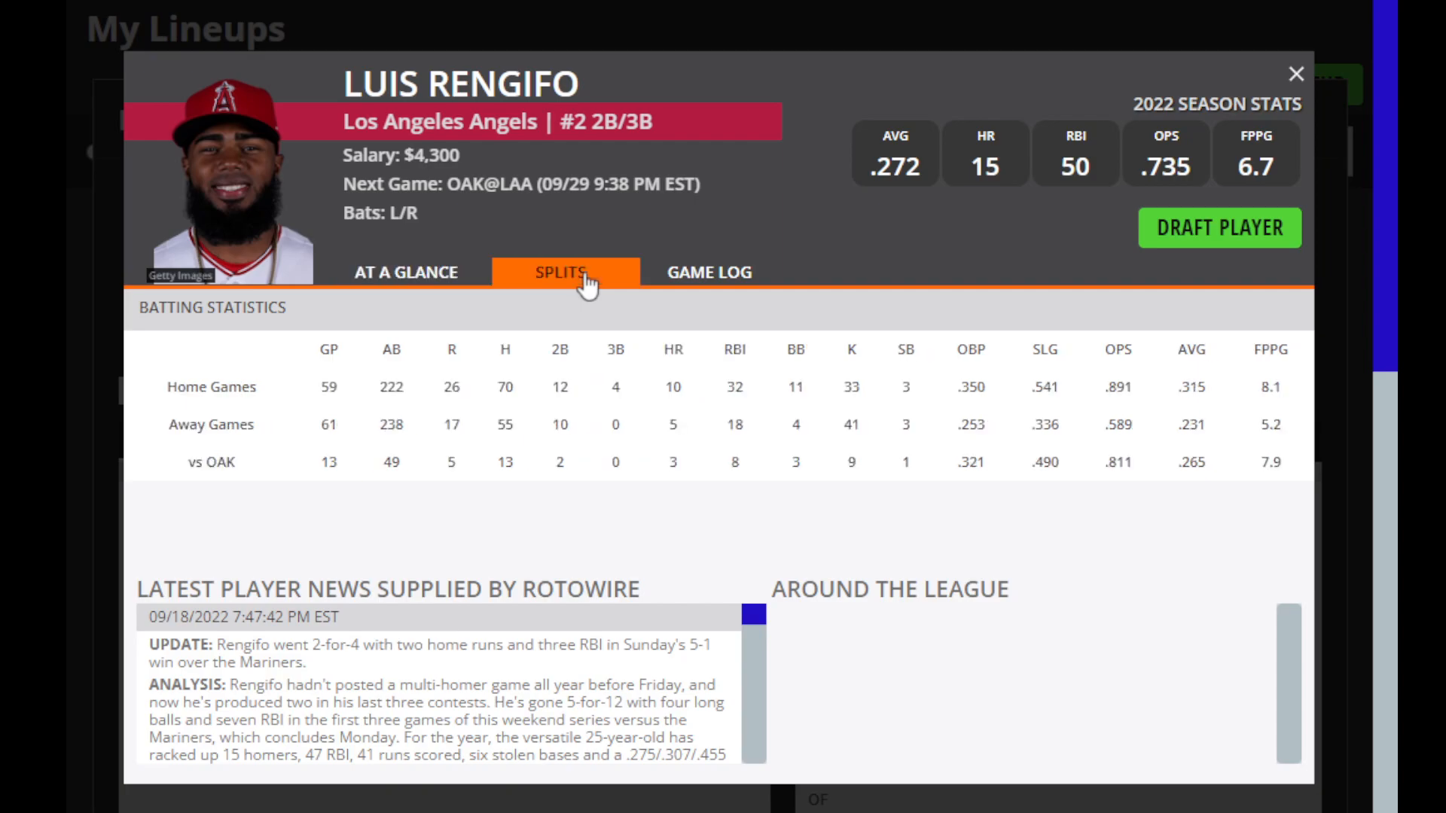
click(729, 280)
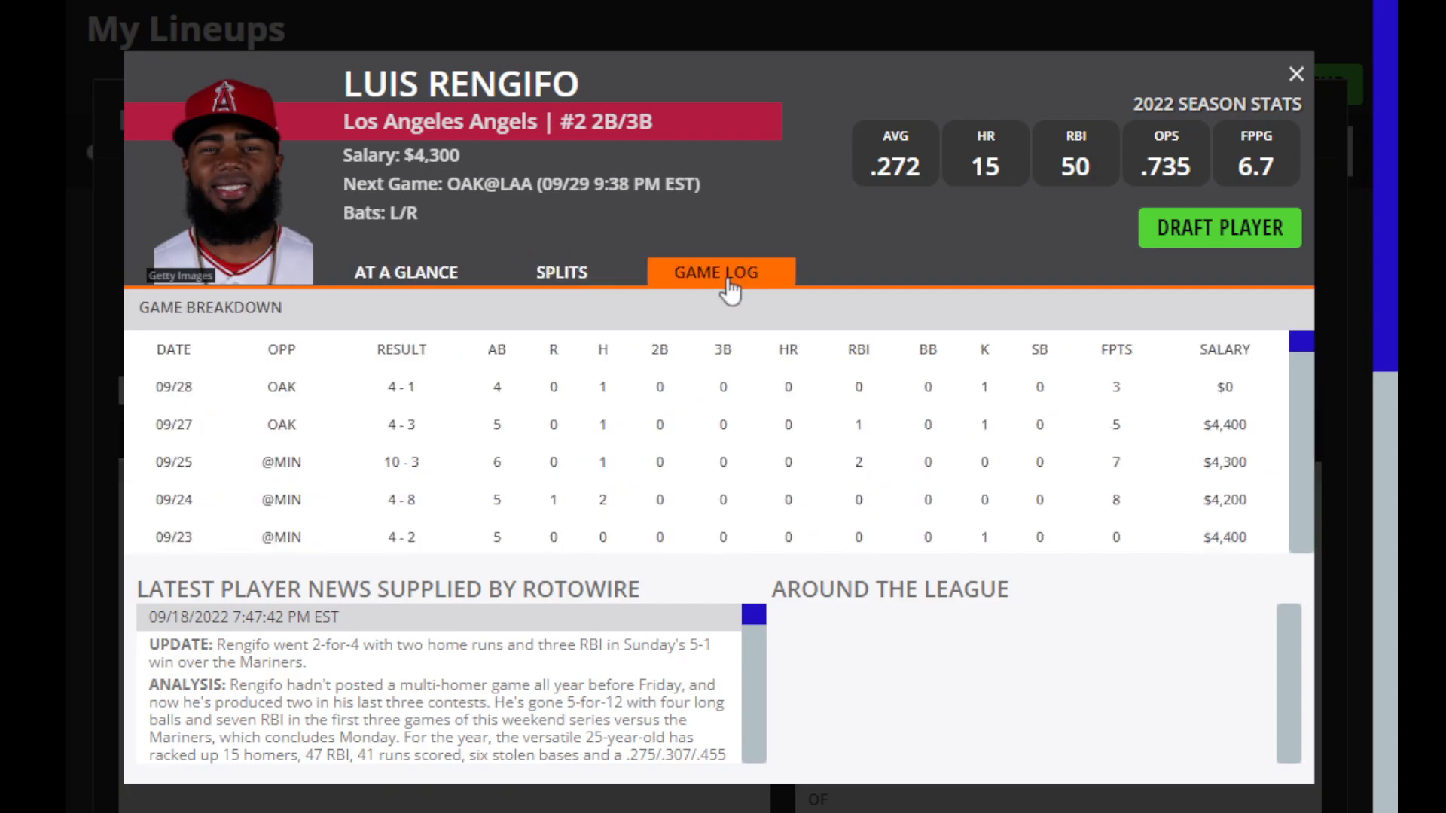
click(1296, 75)
Step: Search the player pool for "thai" and review Thairo Estrada's batting stats and splits
key(BackSpace)
key(BackSpace)
key(BackSpace)
key(BackSpace)
key(BackSpace)
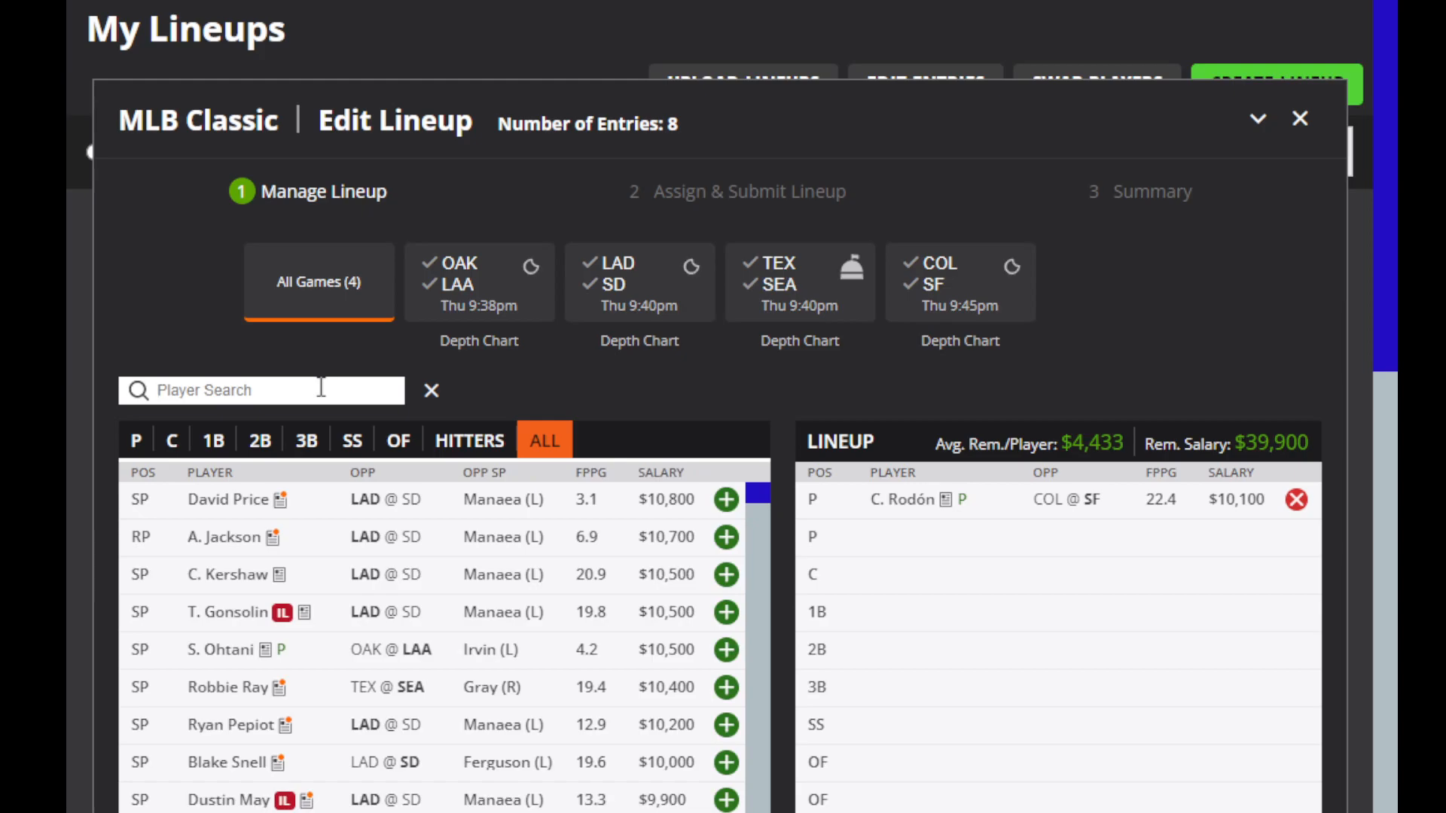
text(thai)
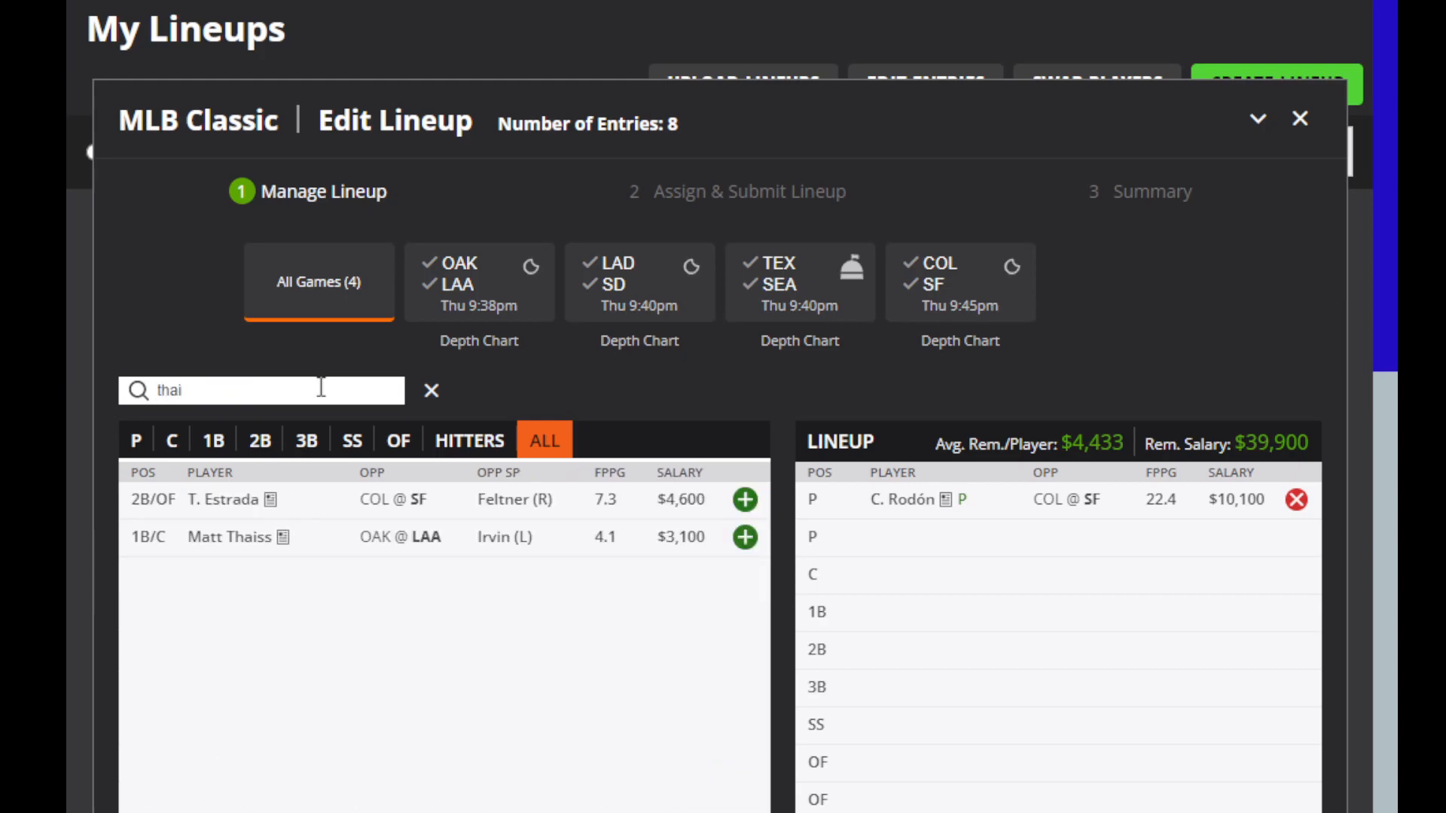
click(223, 500)
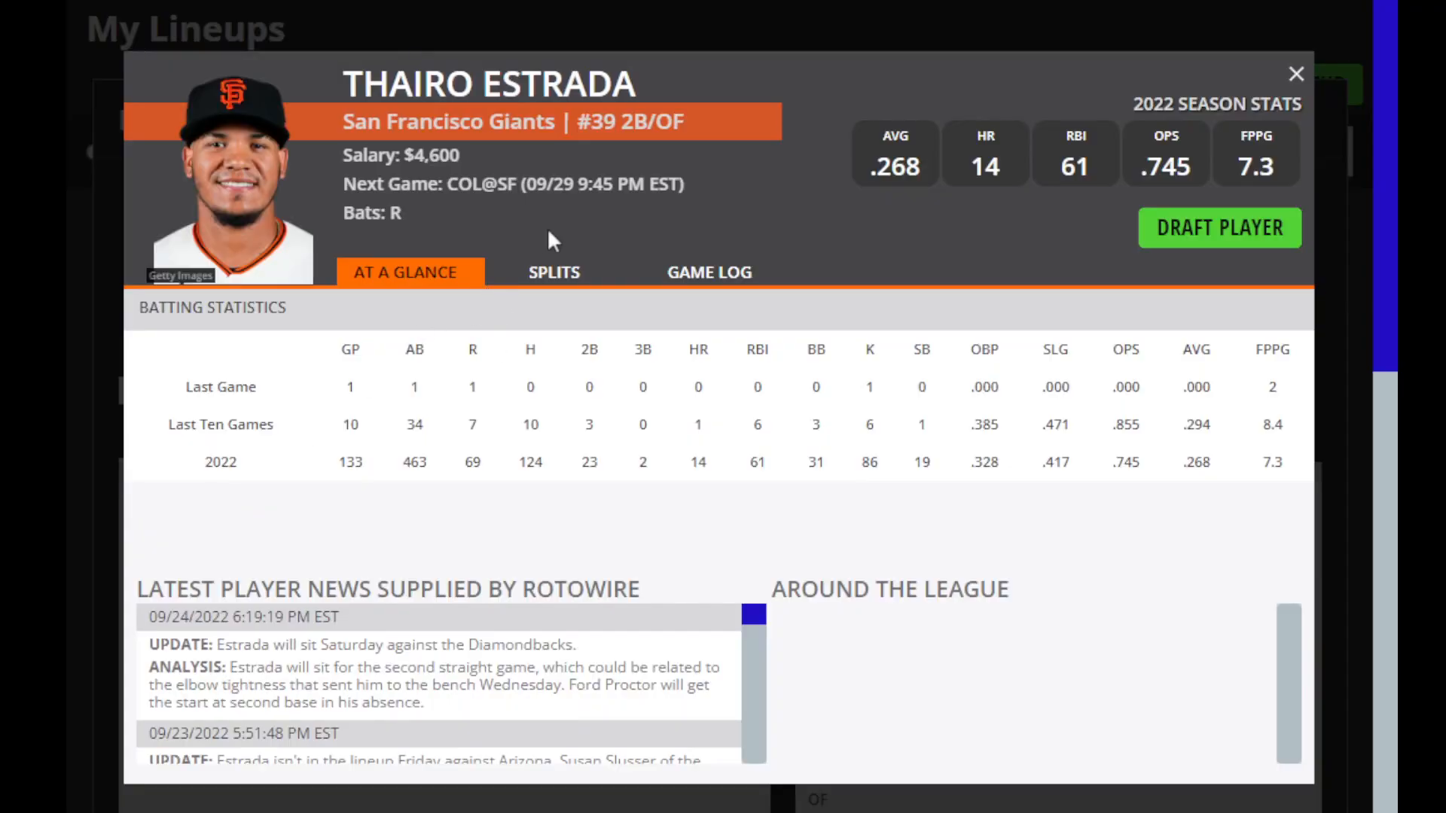
click(551, 276)
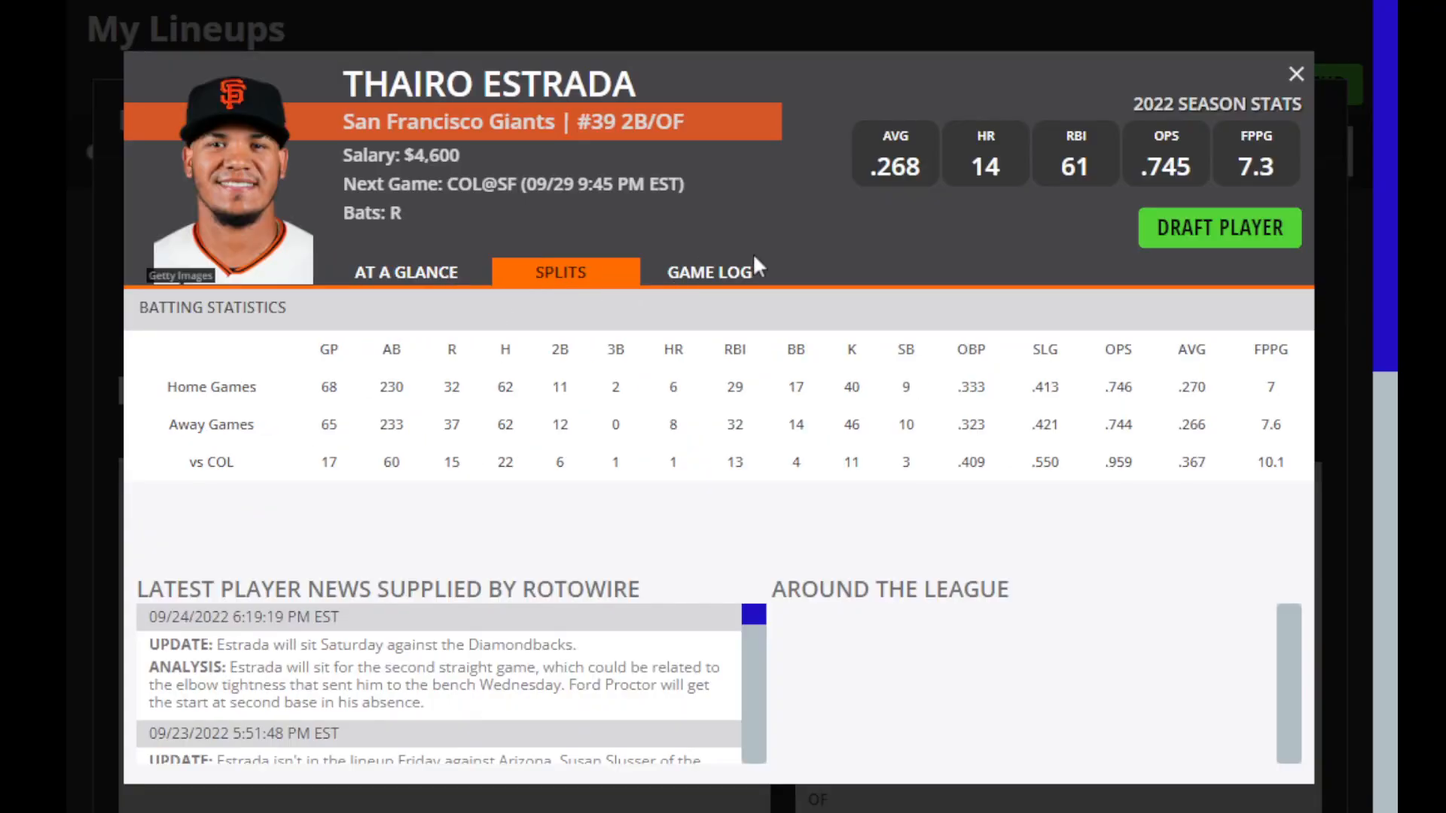
click(1296, 74)
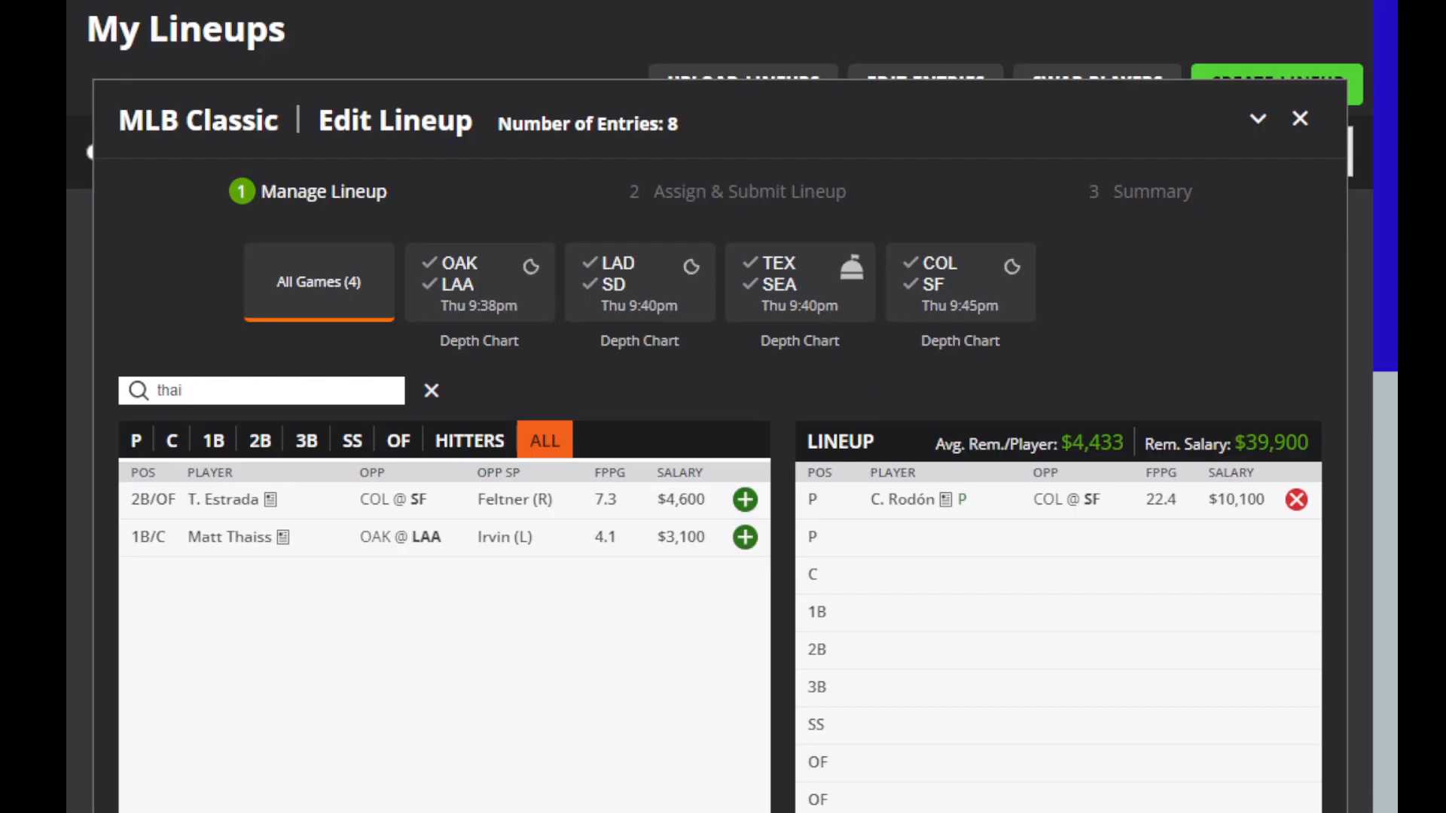
Step: Search the player pool for "josh" and review Josh Jung's batting stats, splits and game log
click(423, 399)
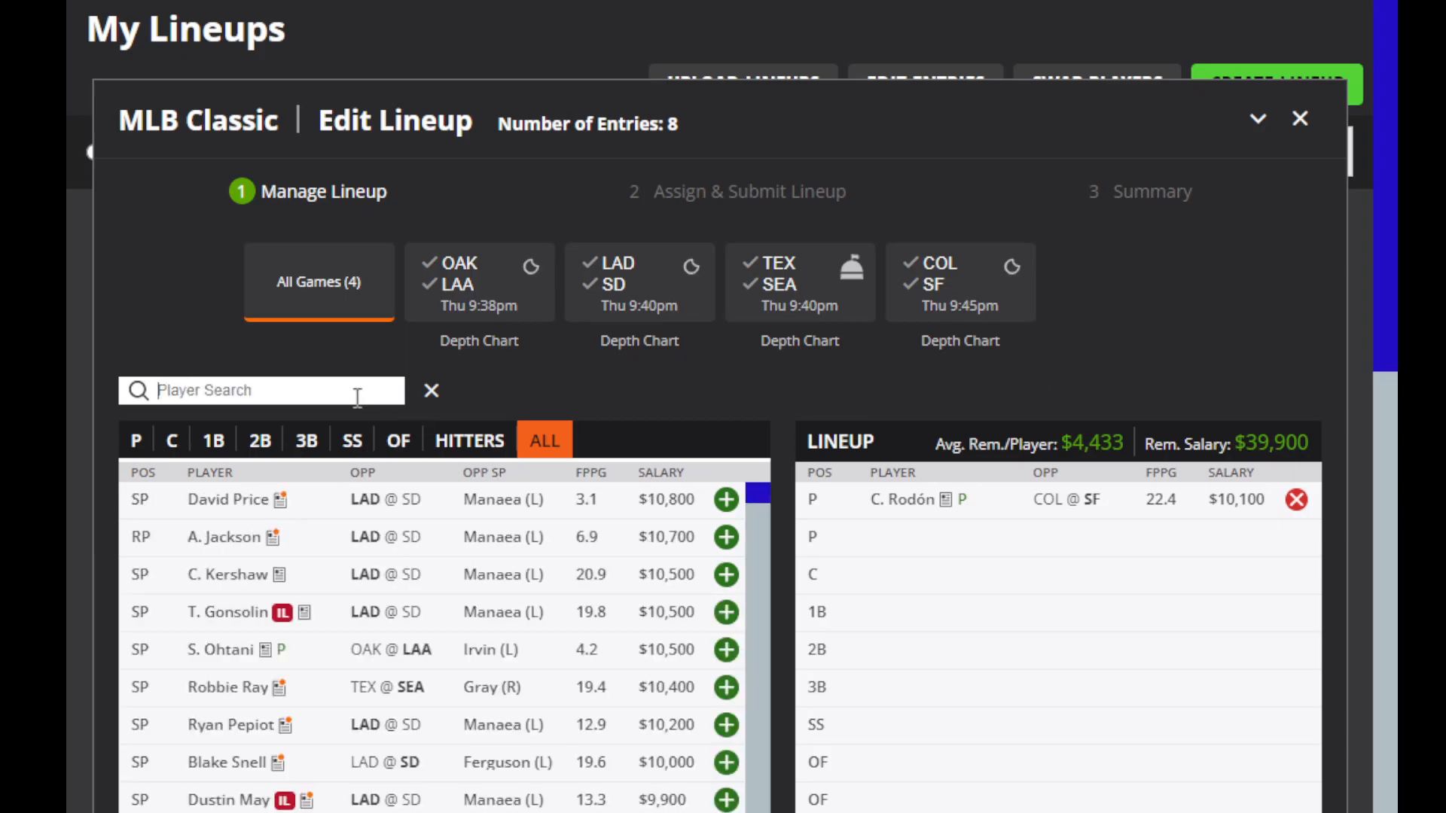
click(358, 397)
text(josh)
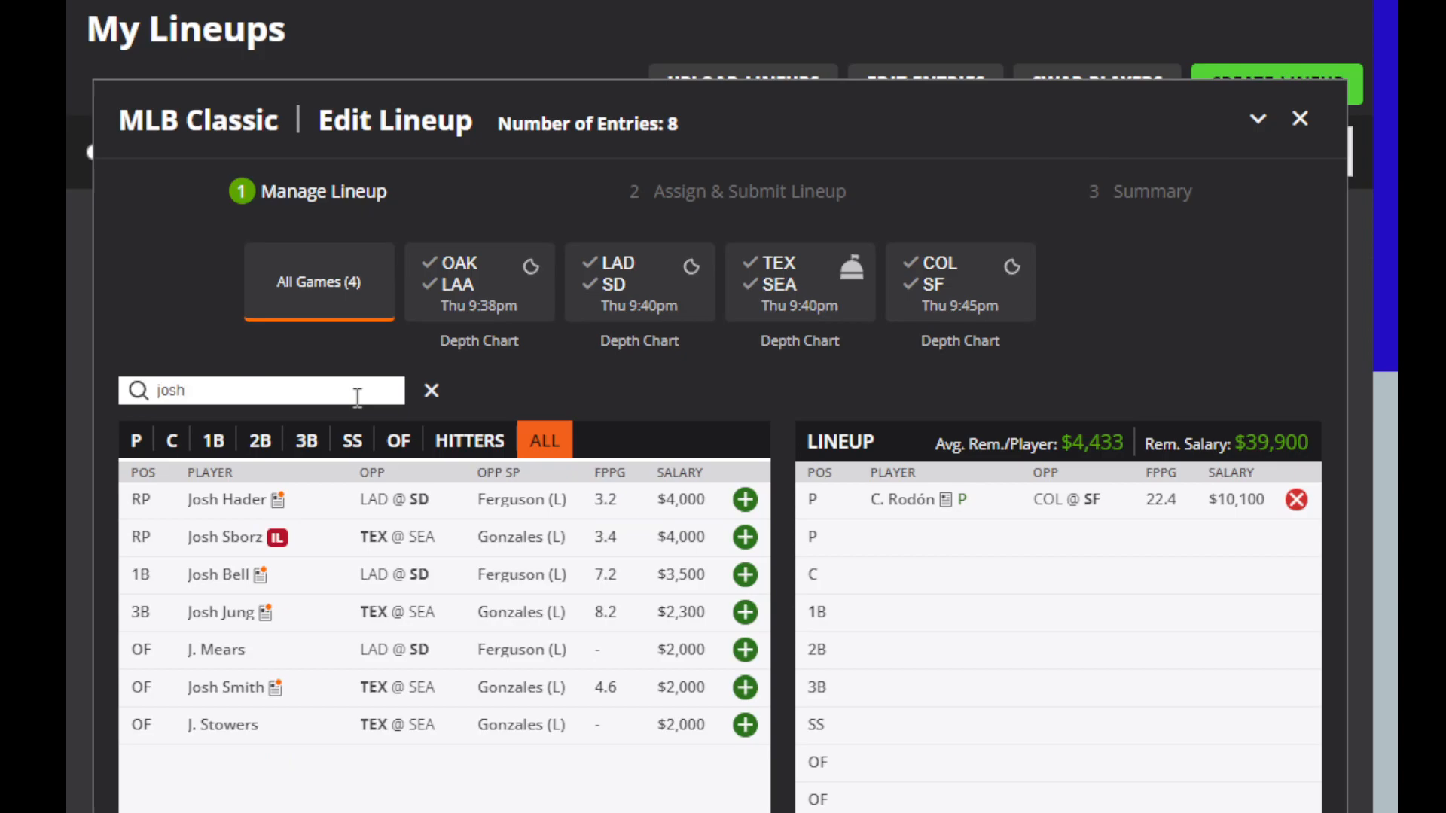
click(204, 614)
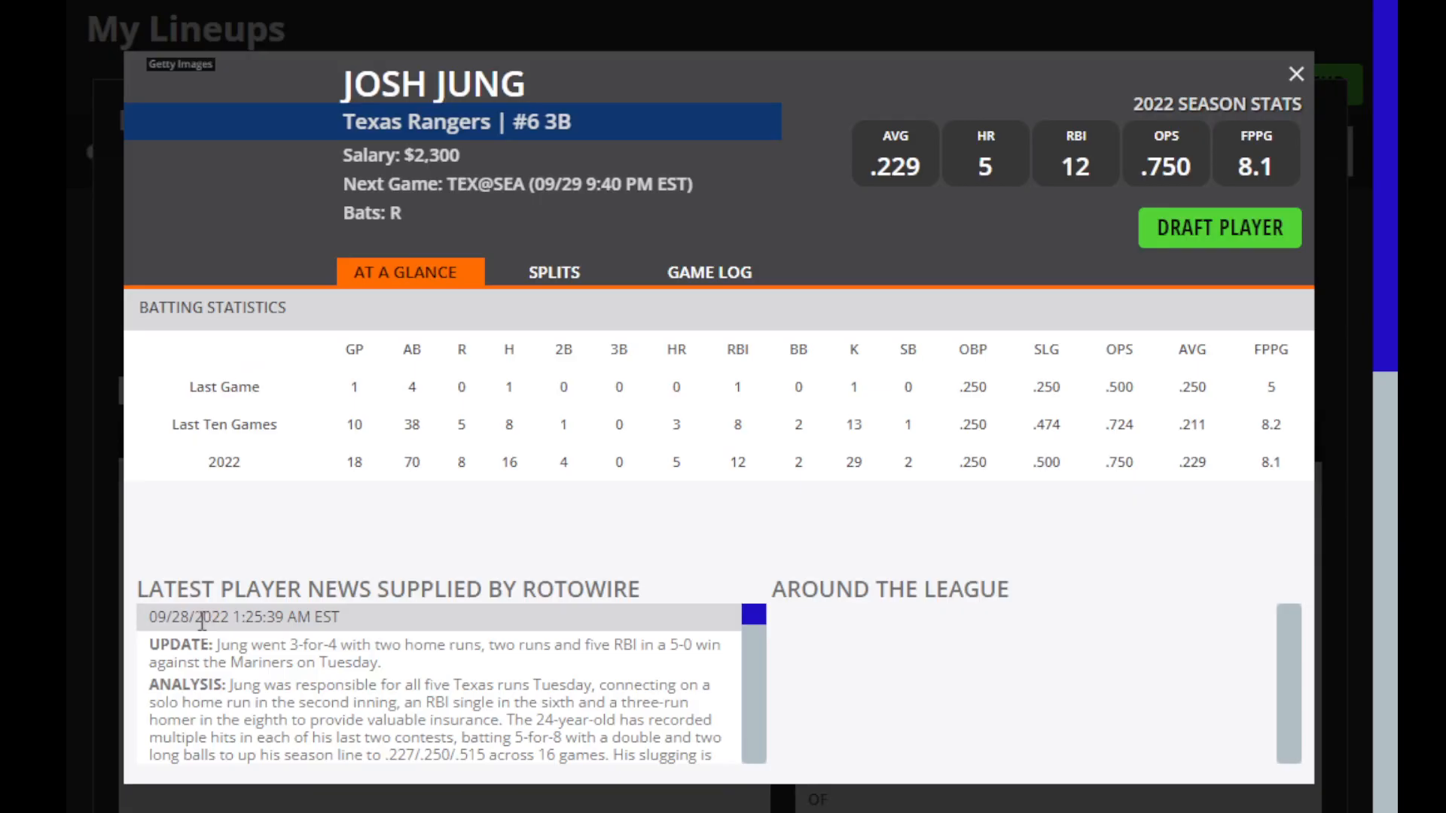
click(544, 280)
click(702, 273)
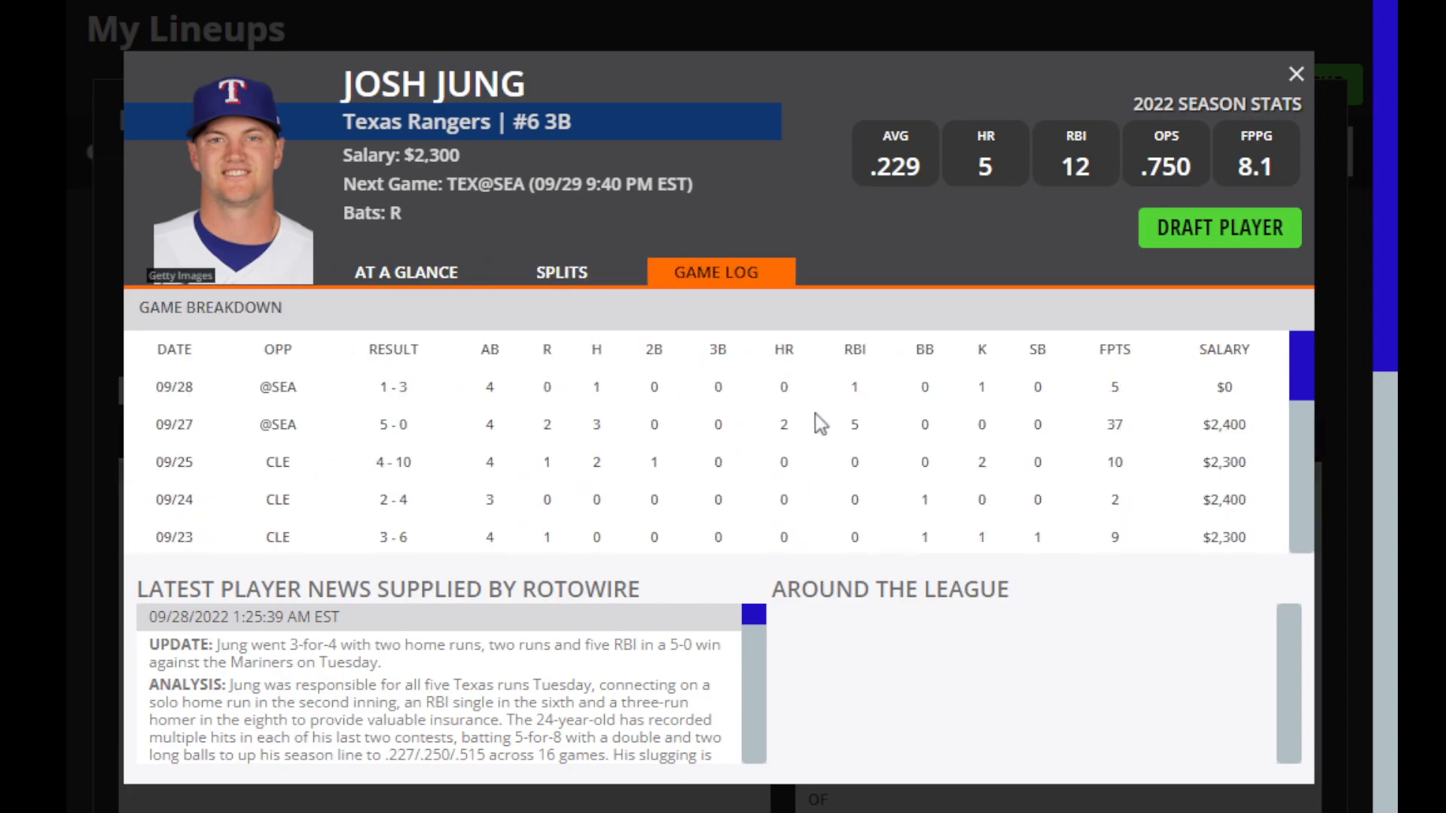
scroll(815, 413, down, 3)
scroll(815, 413, up, 3)
click(1296, 73)
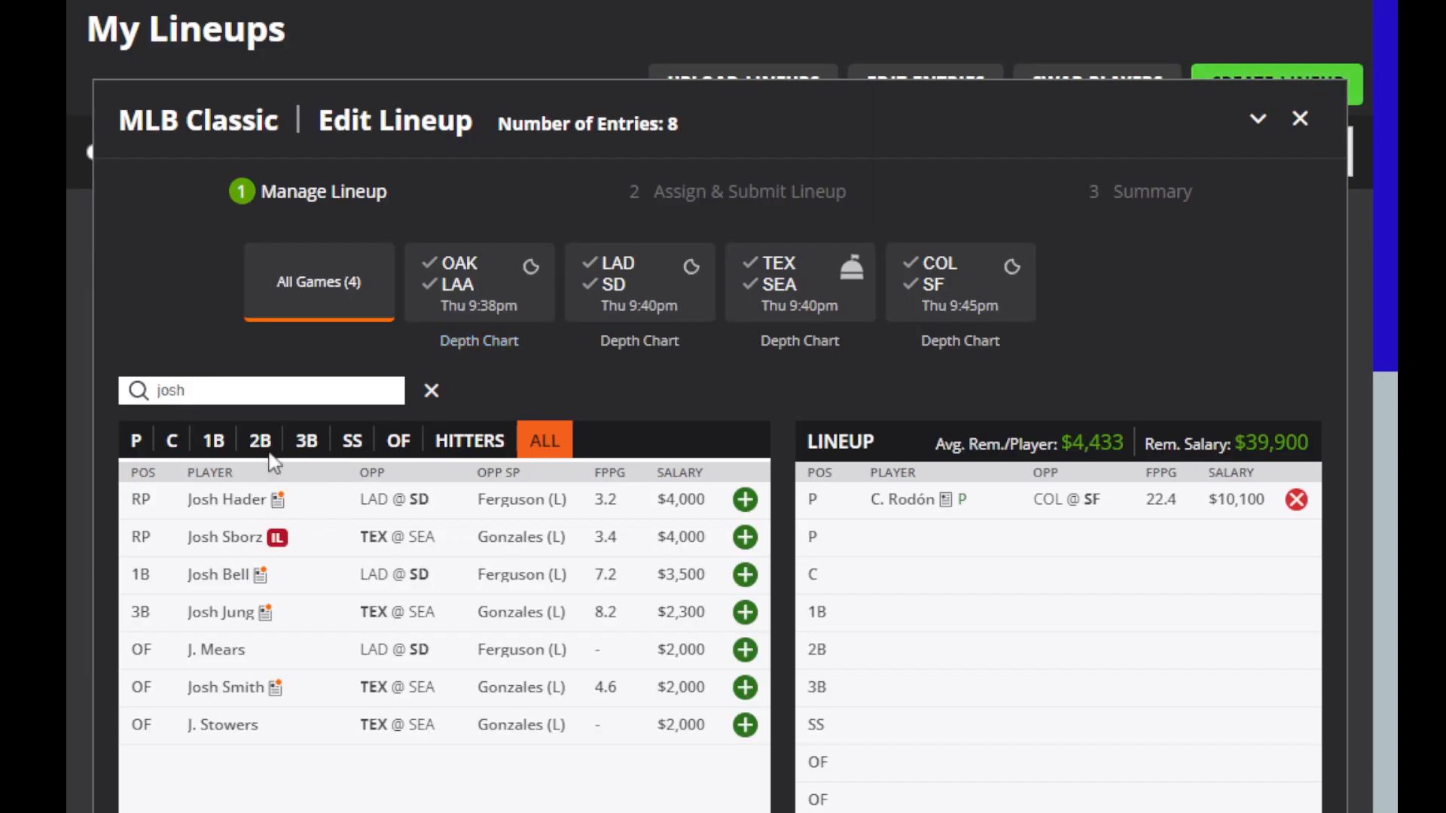
Step: Search the player pool for "mann" and review Manny Machado's batting stats, splits and game log
click(343, 397)
key(BackSpace)
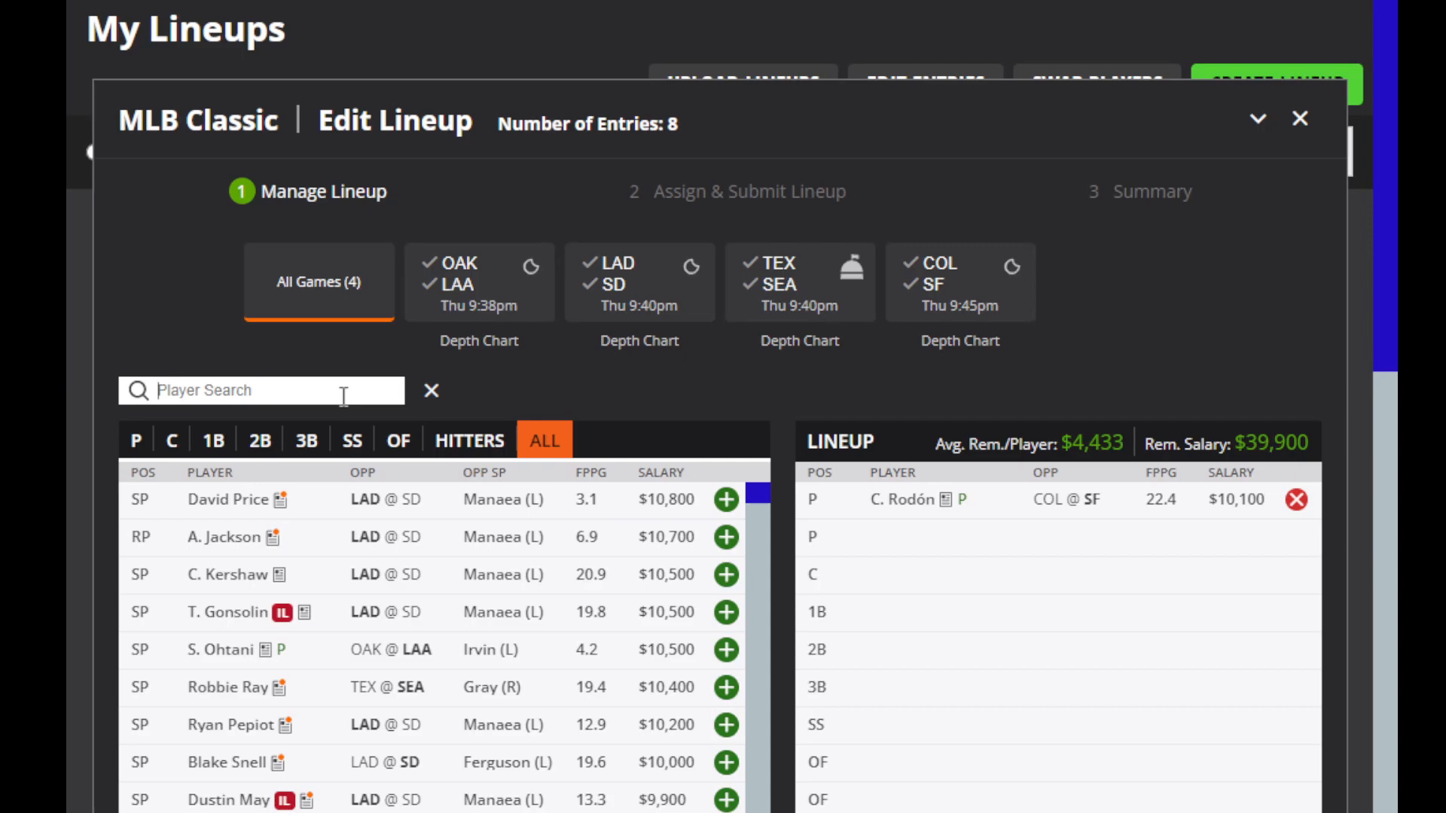
text(mann)
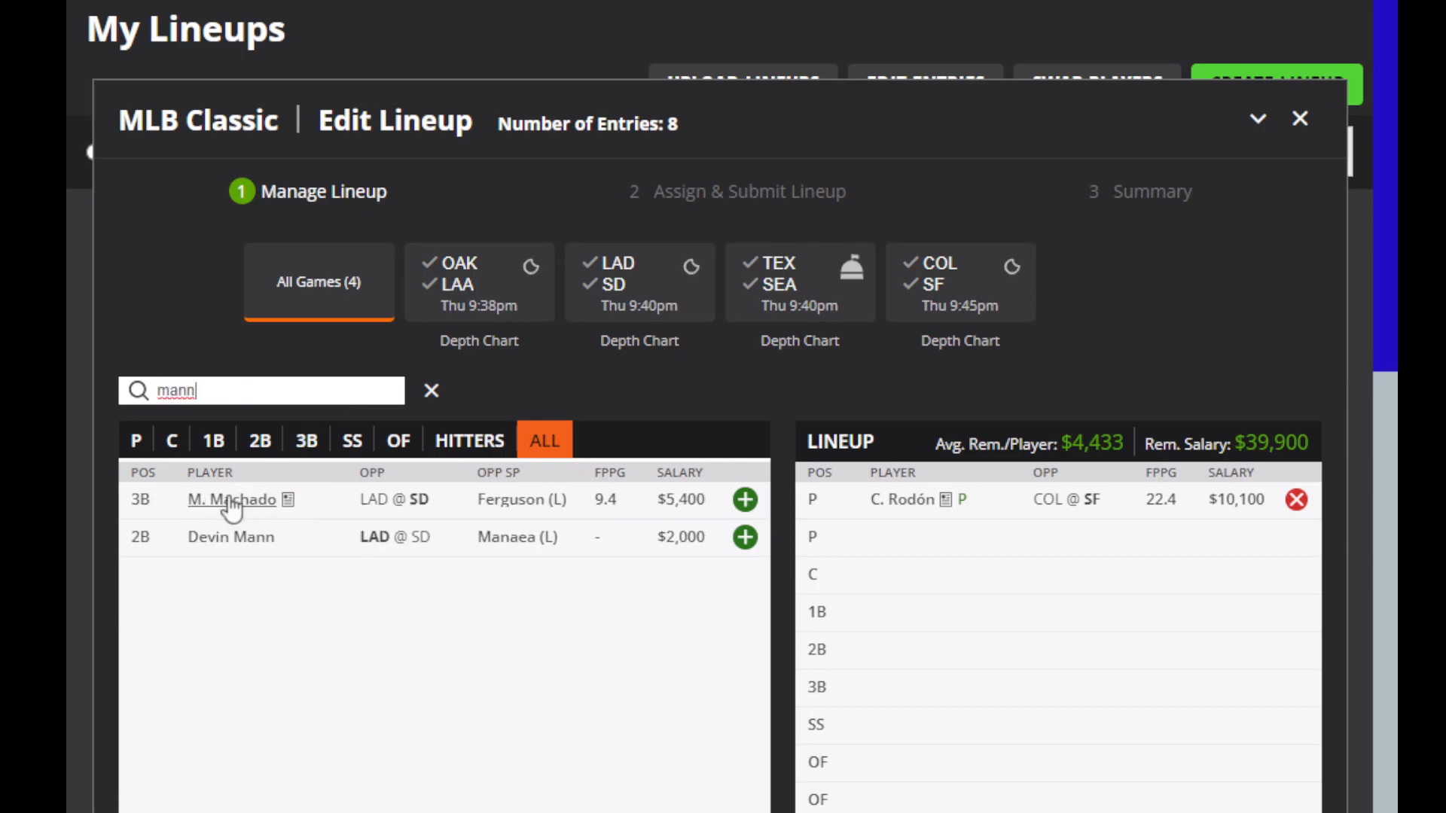
click(232, 501)
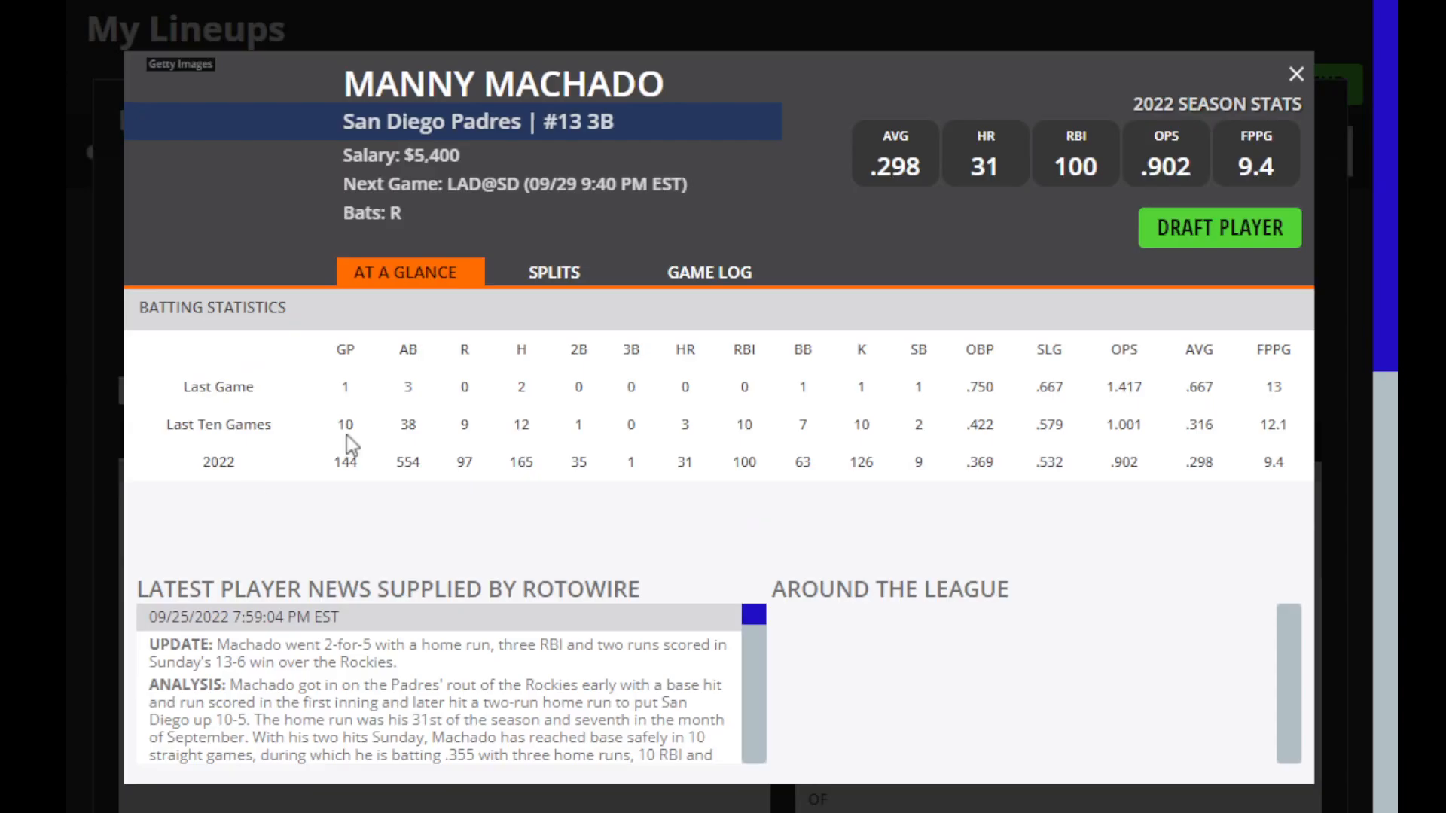
click(552, 280)
click(716, 276)
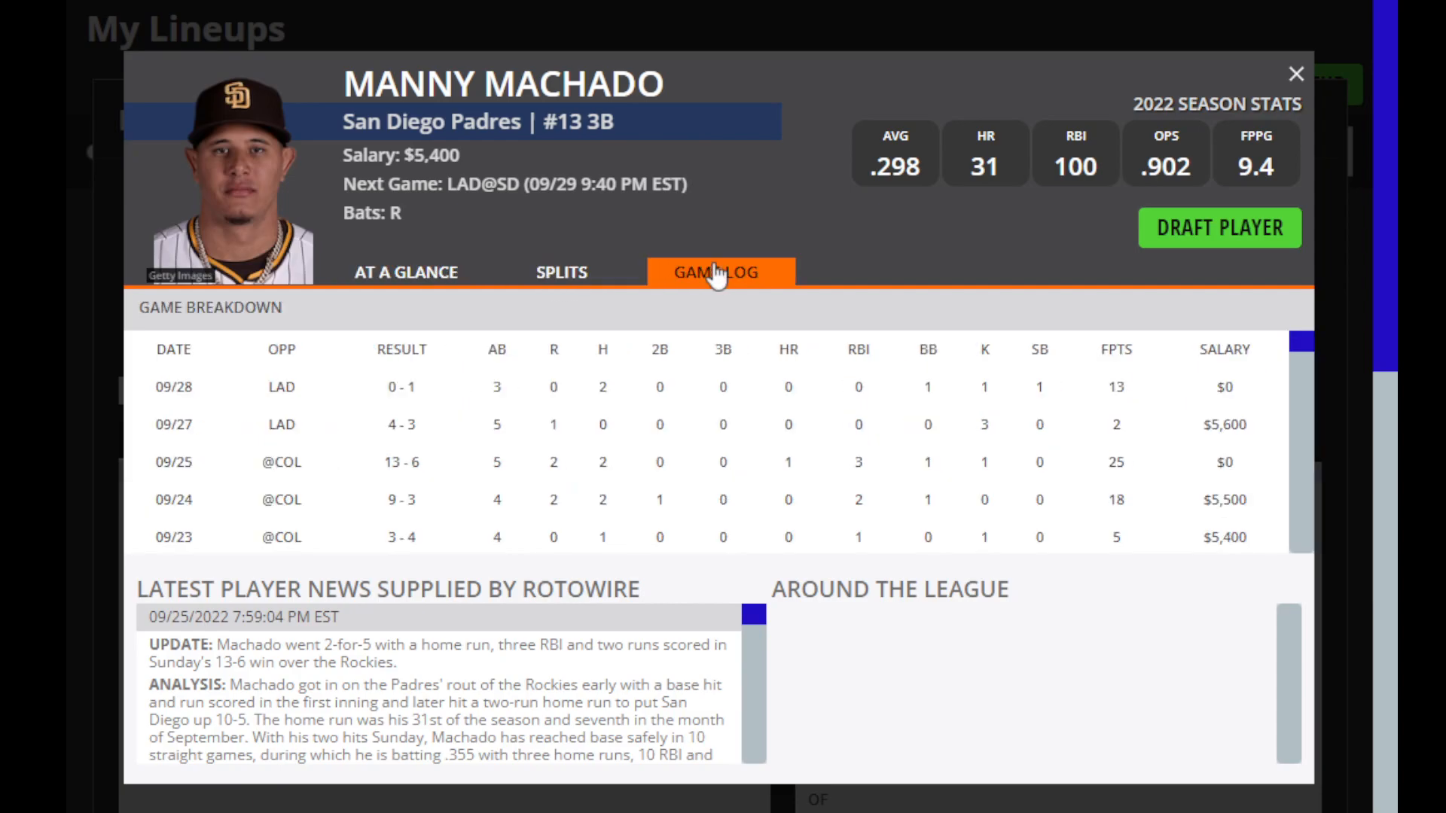
scroll(1135, 401, down, 3)
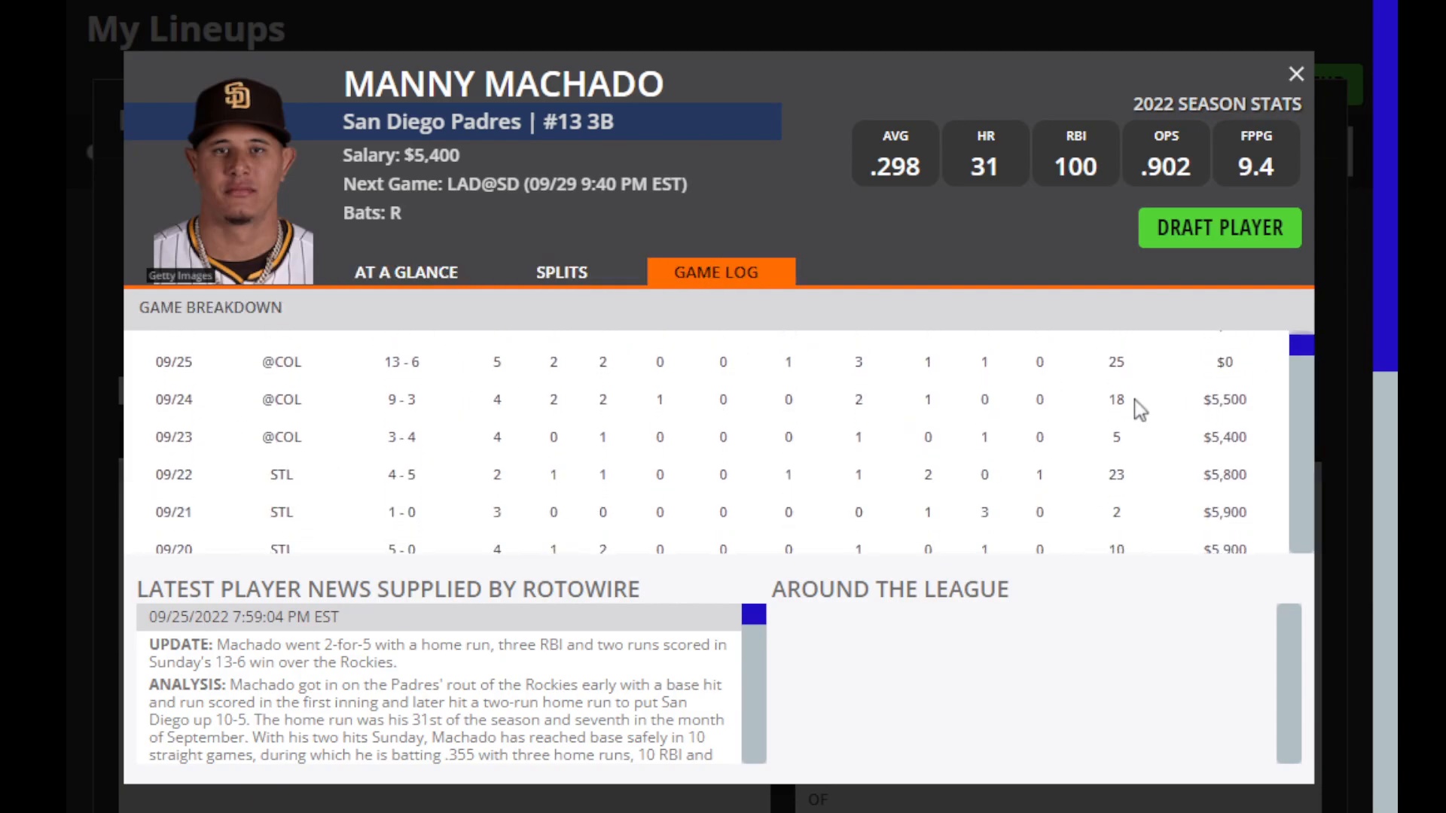
scroll(1134, 399, up, 3)
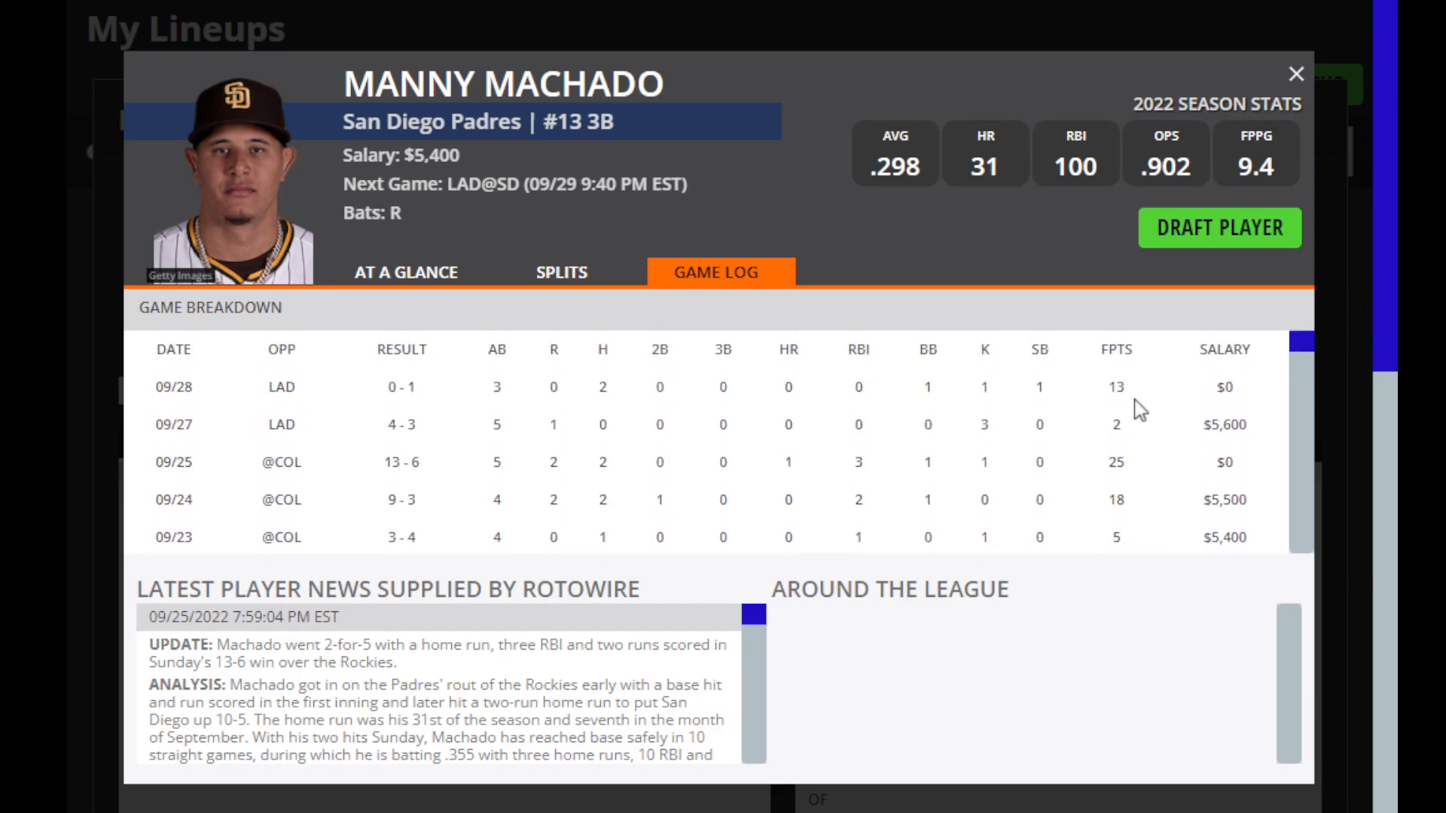
click(1297, 70)
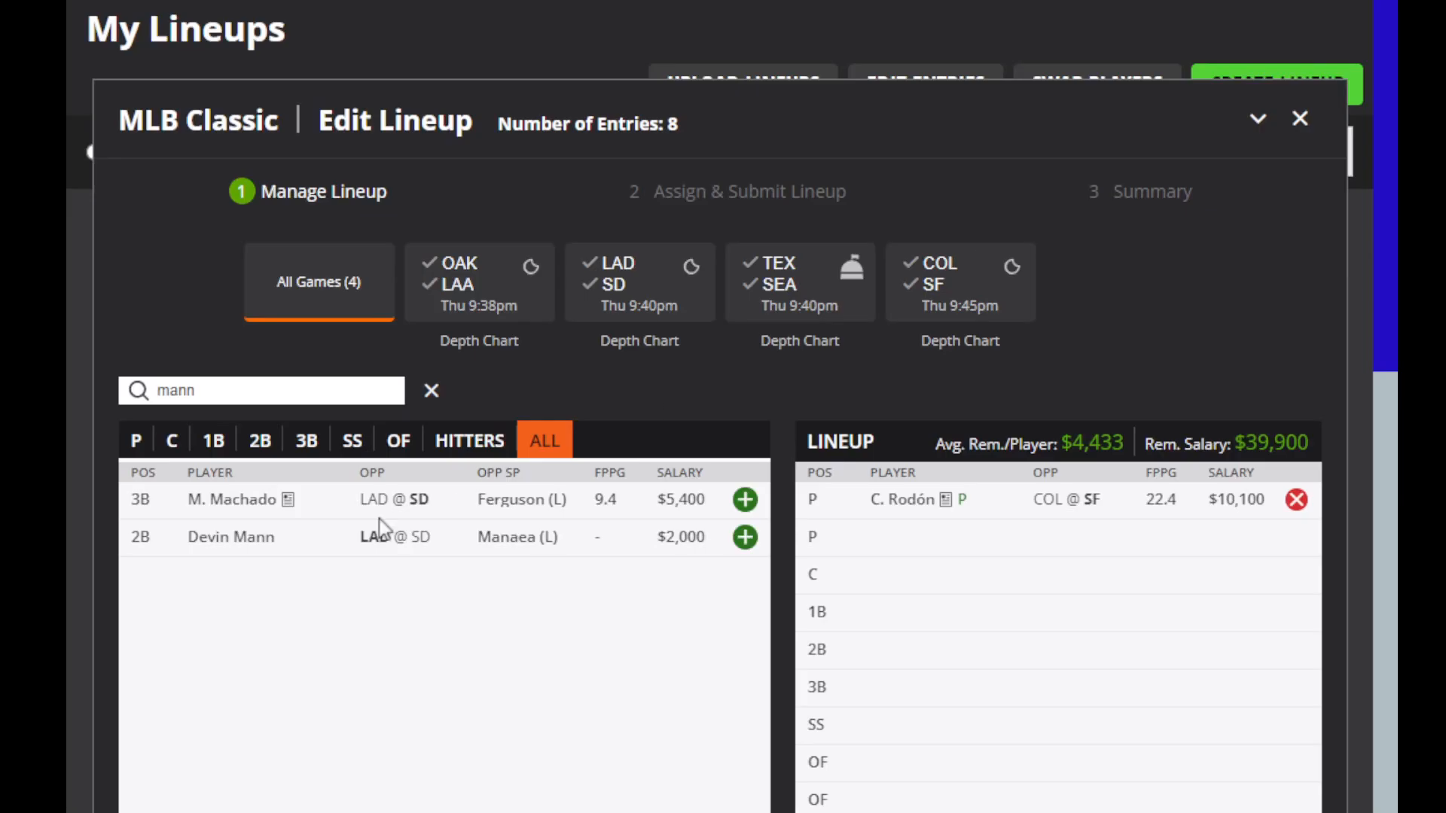
Step: Search the player pool for "turn" and review Justin Turner's batting stats and game log
double_click(339, 390)
key(BackSpace)
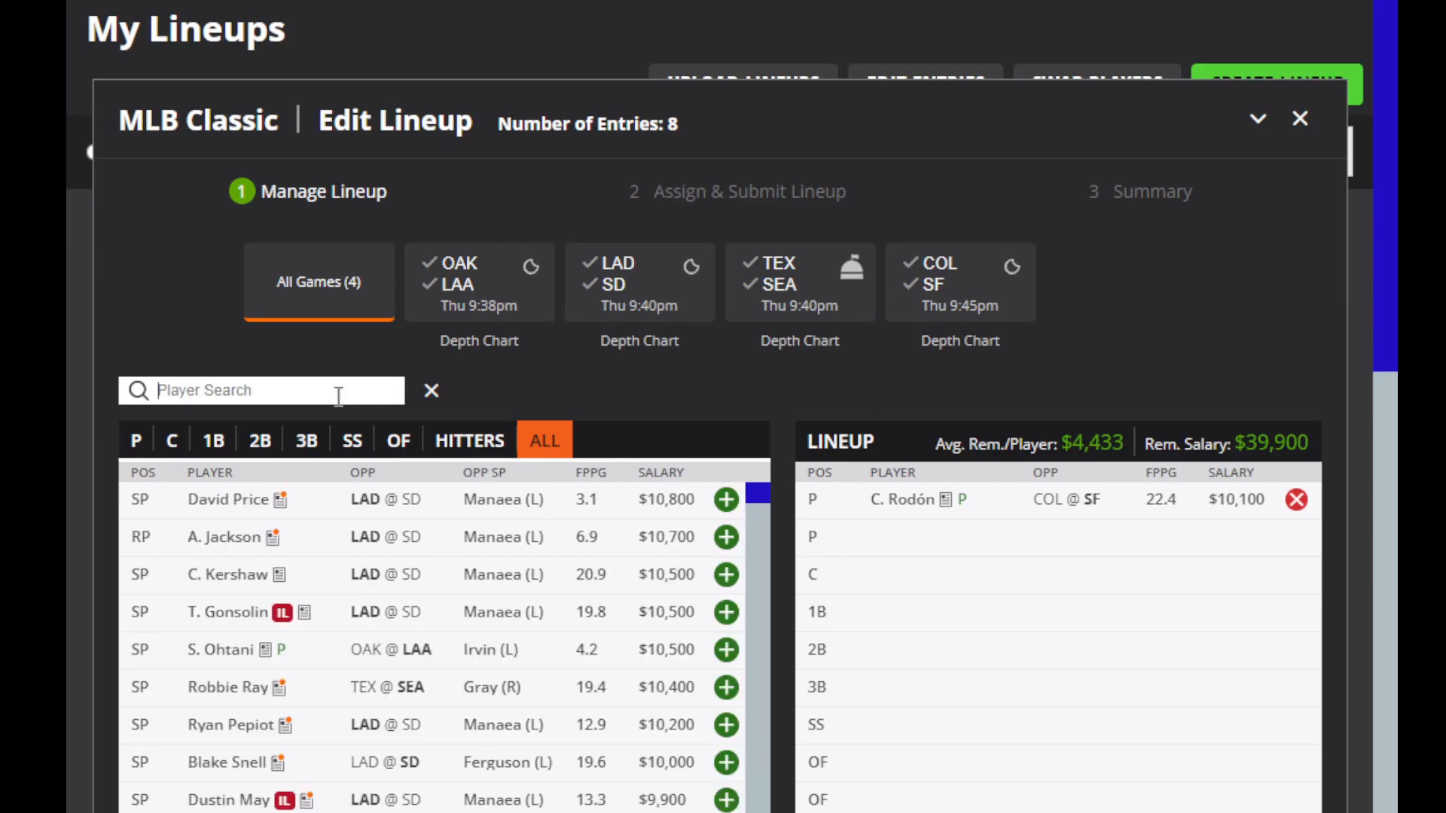
text(turn)
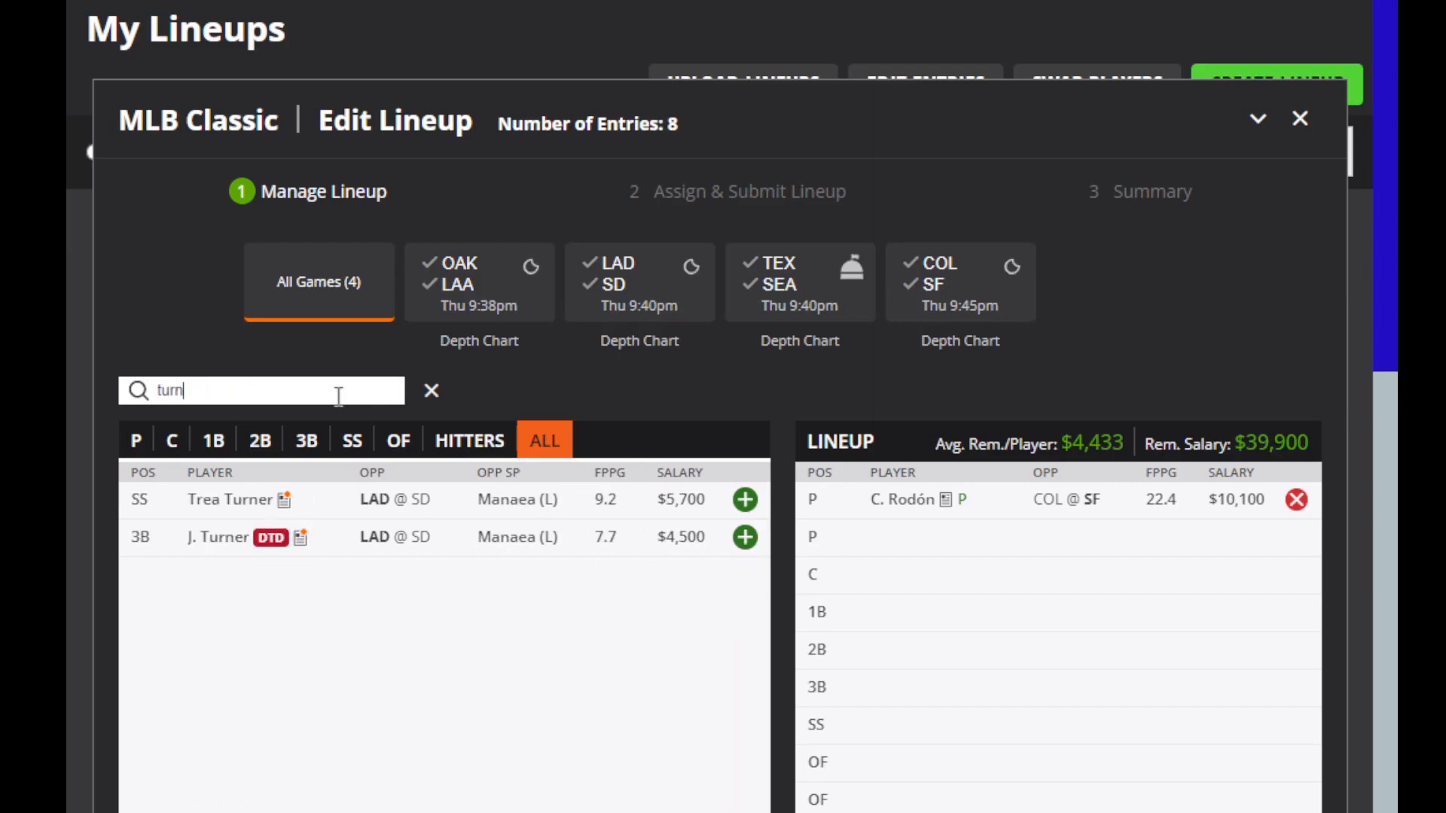
click(229, 541)
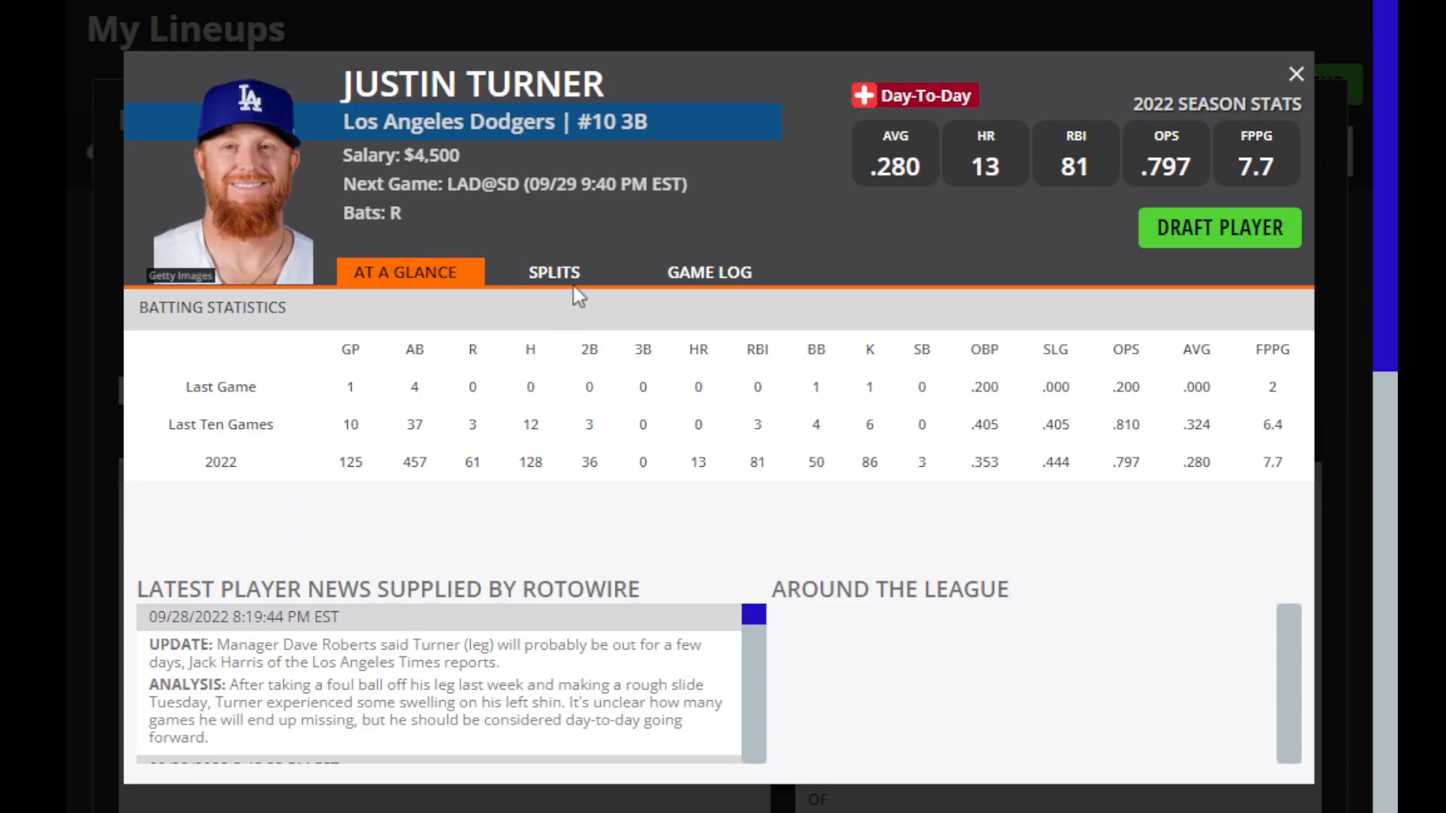
click(716, 292)
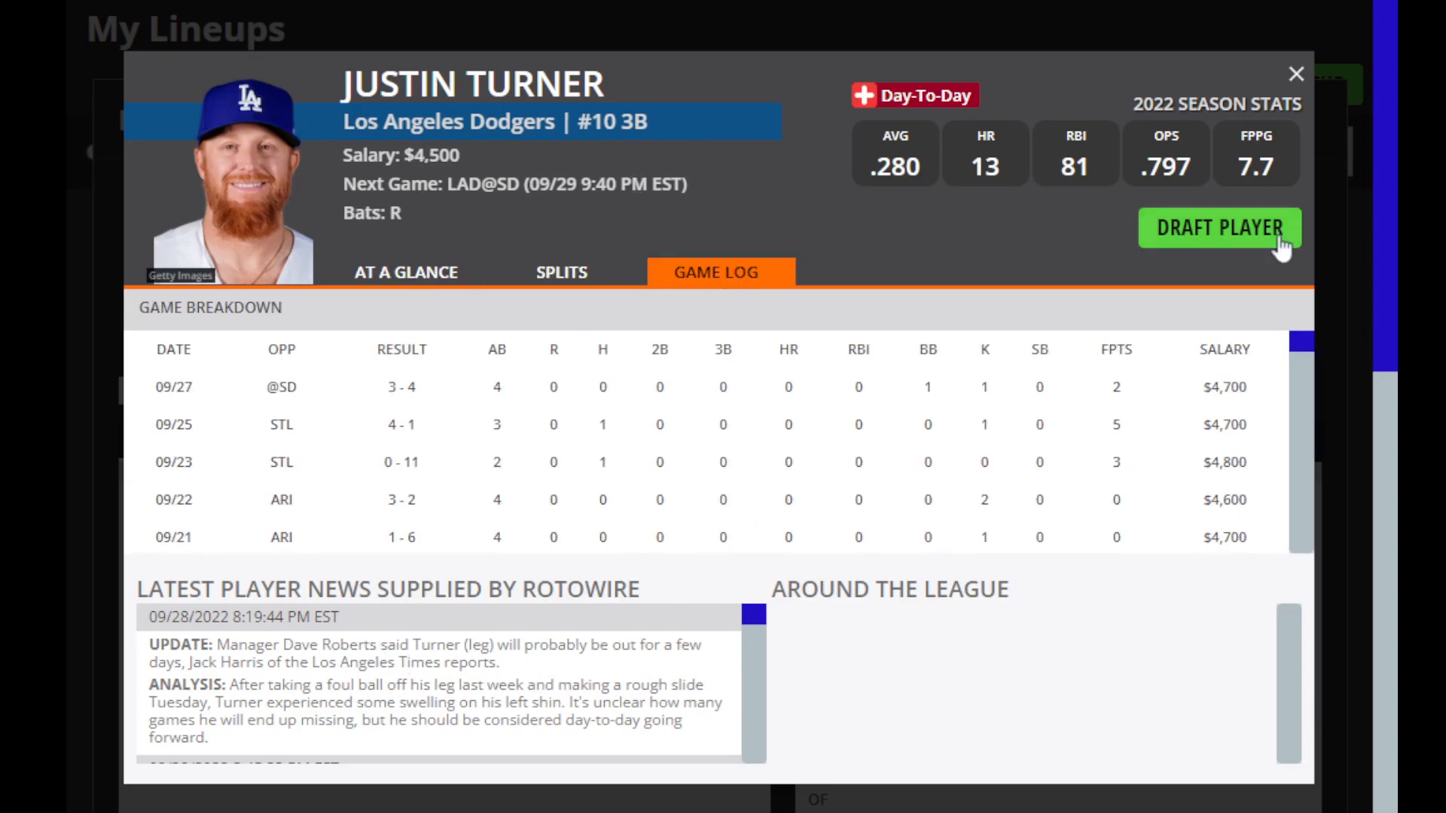
click(1296, 74)
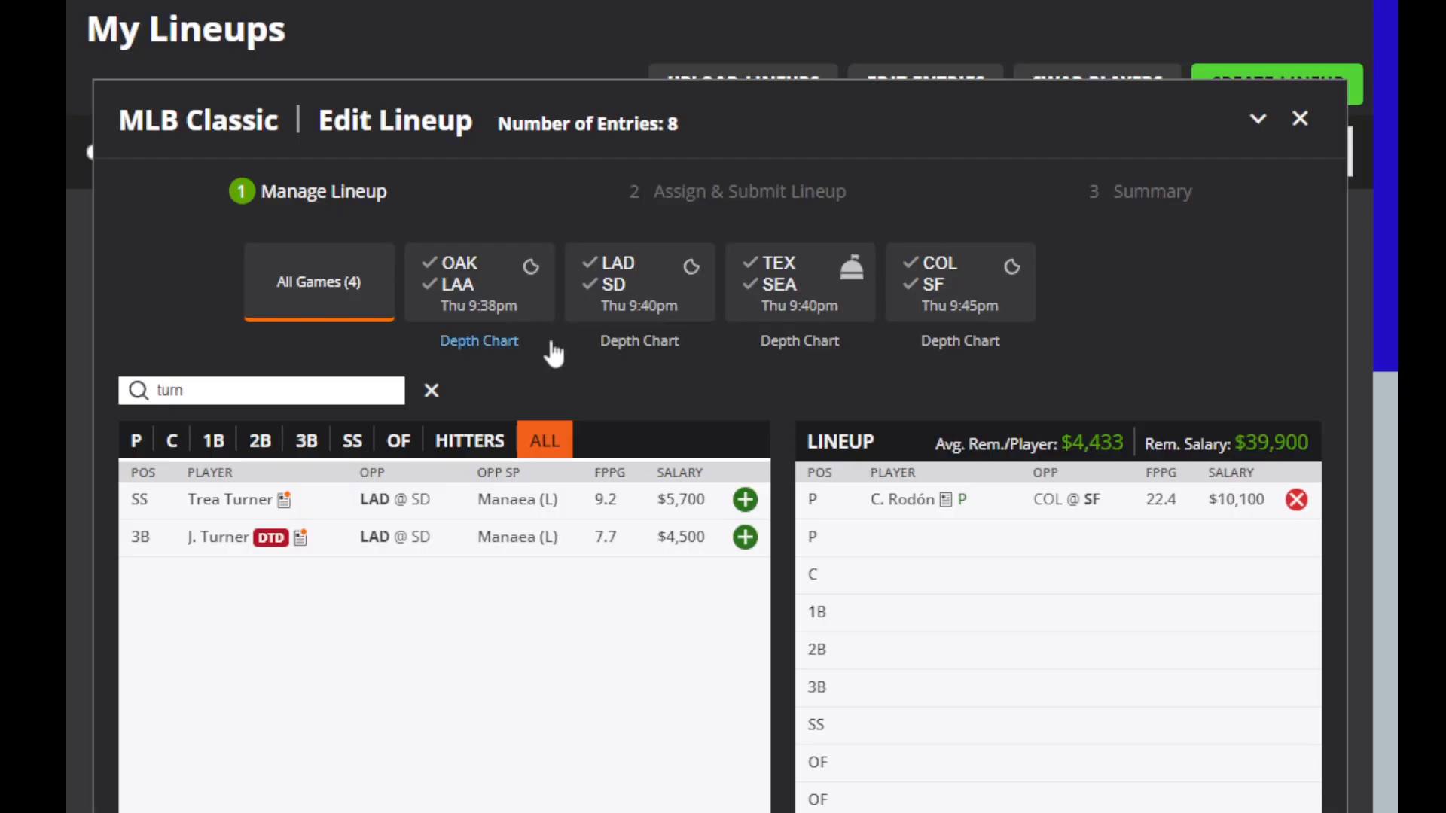
Step: Search the player pool for "cra" and review Brandon Crawford's batting stats and game log
double_click(324, 398)
key(BackSpace)
text(cra)
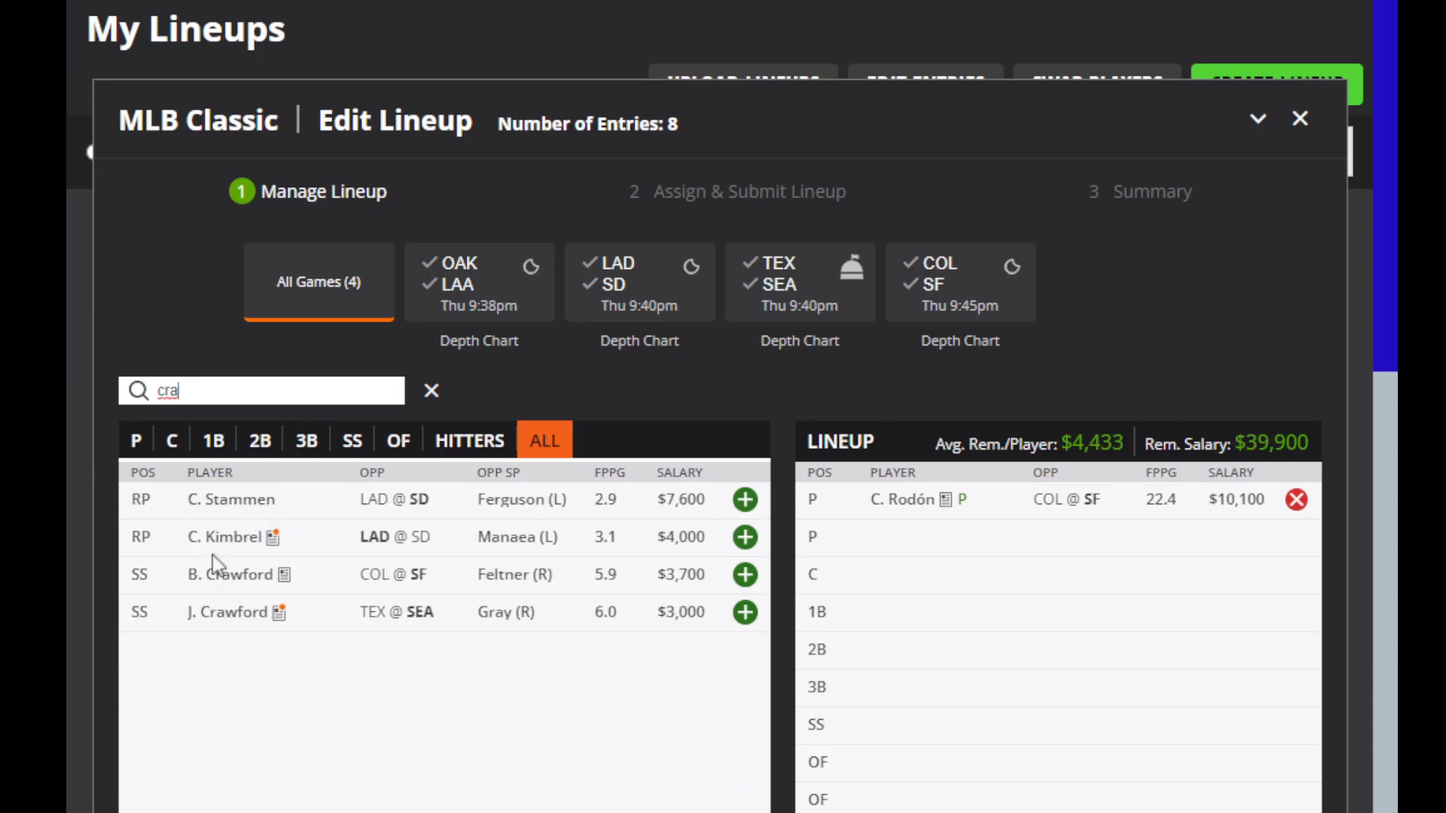
click(226, 577)
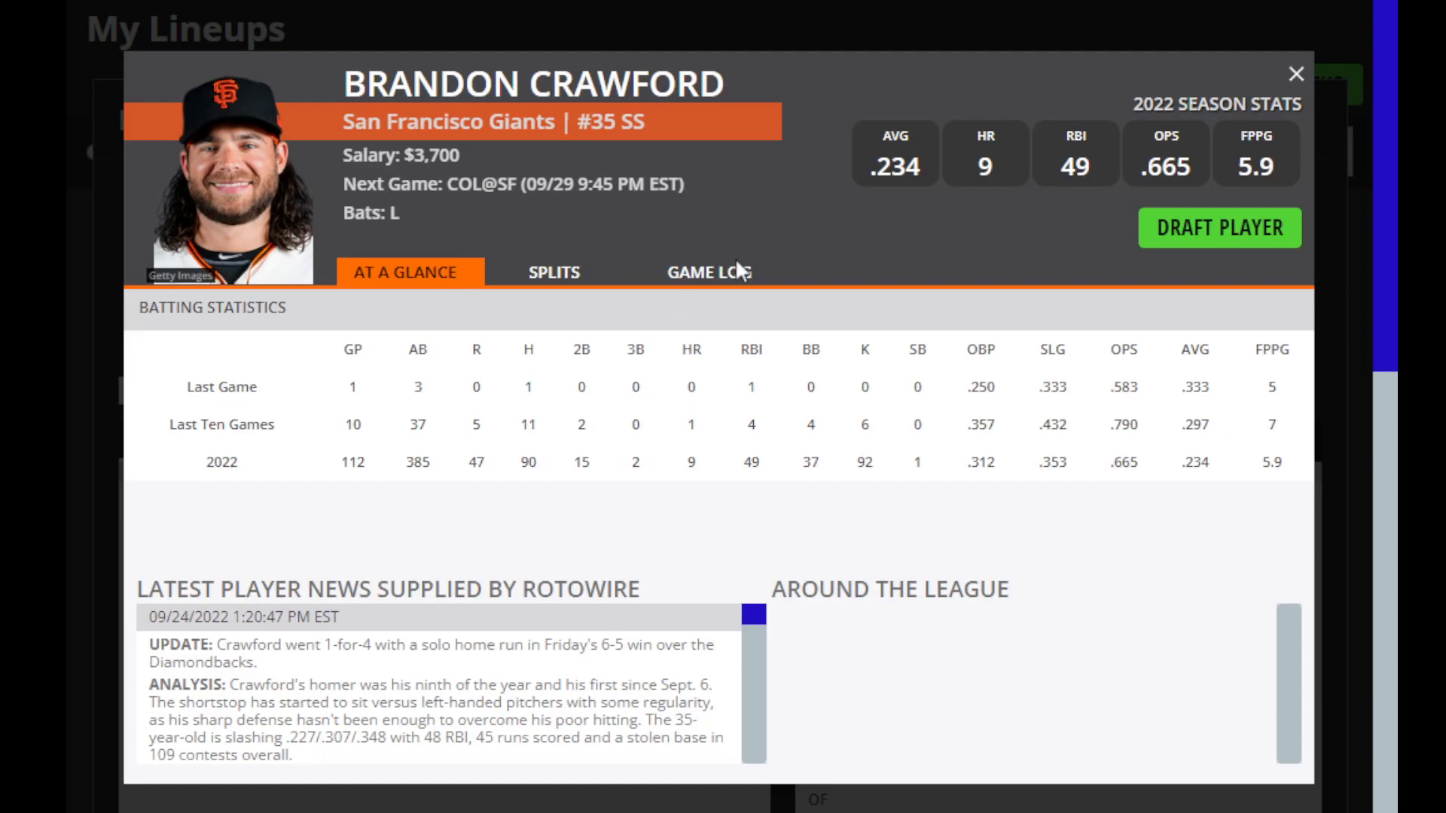
click(727, 283)
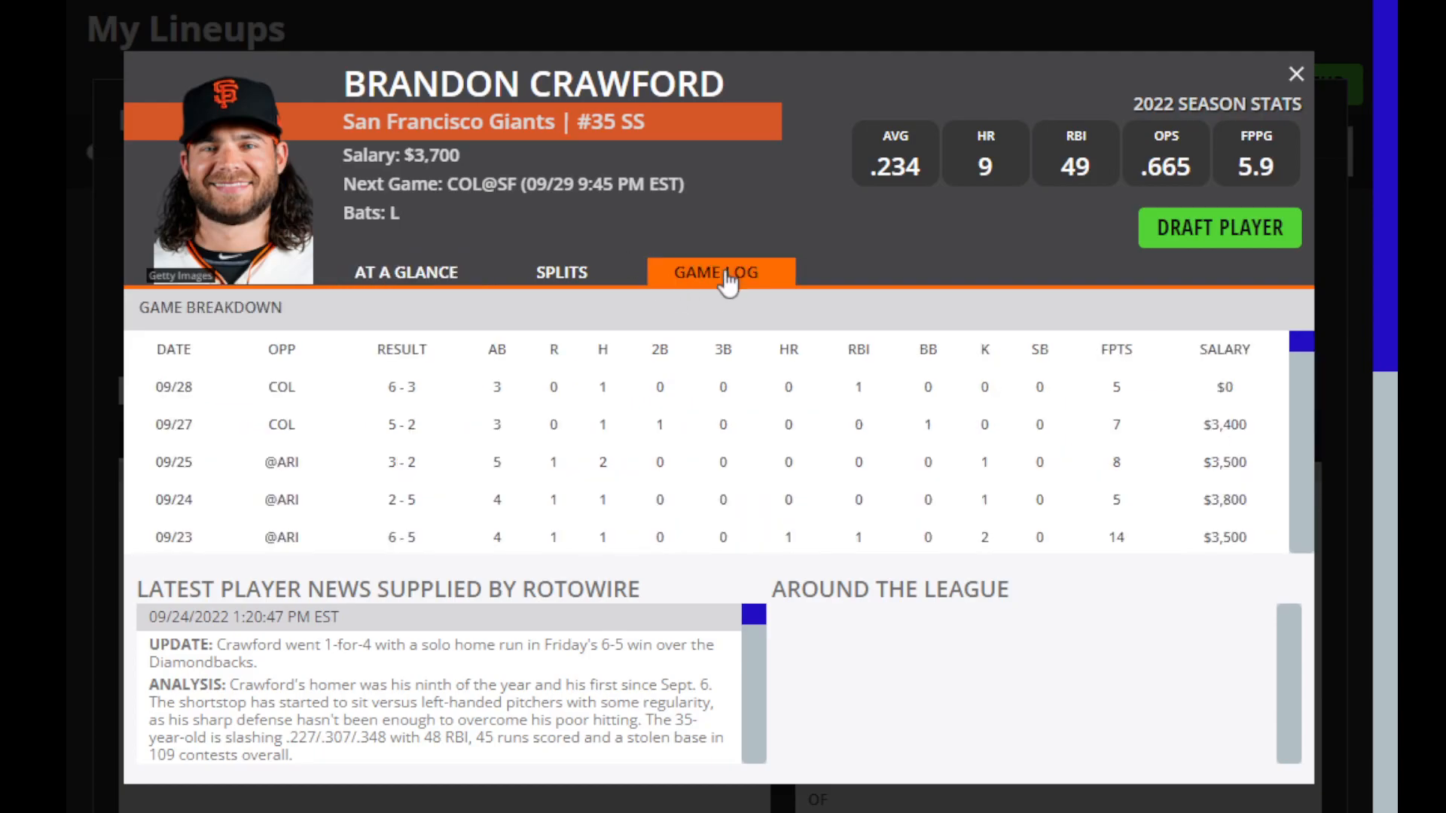
scroll(756, 490, down, 1)
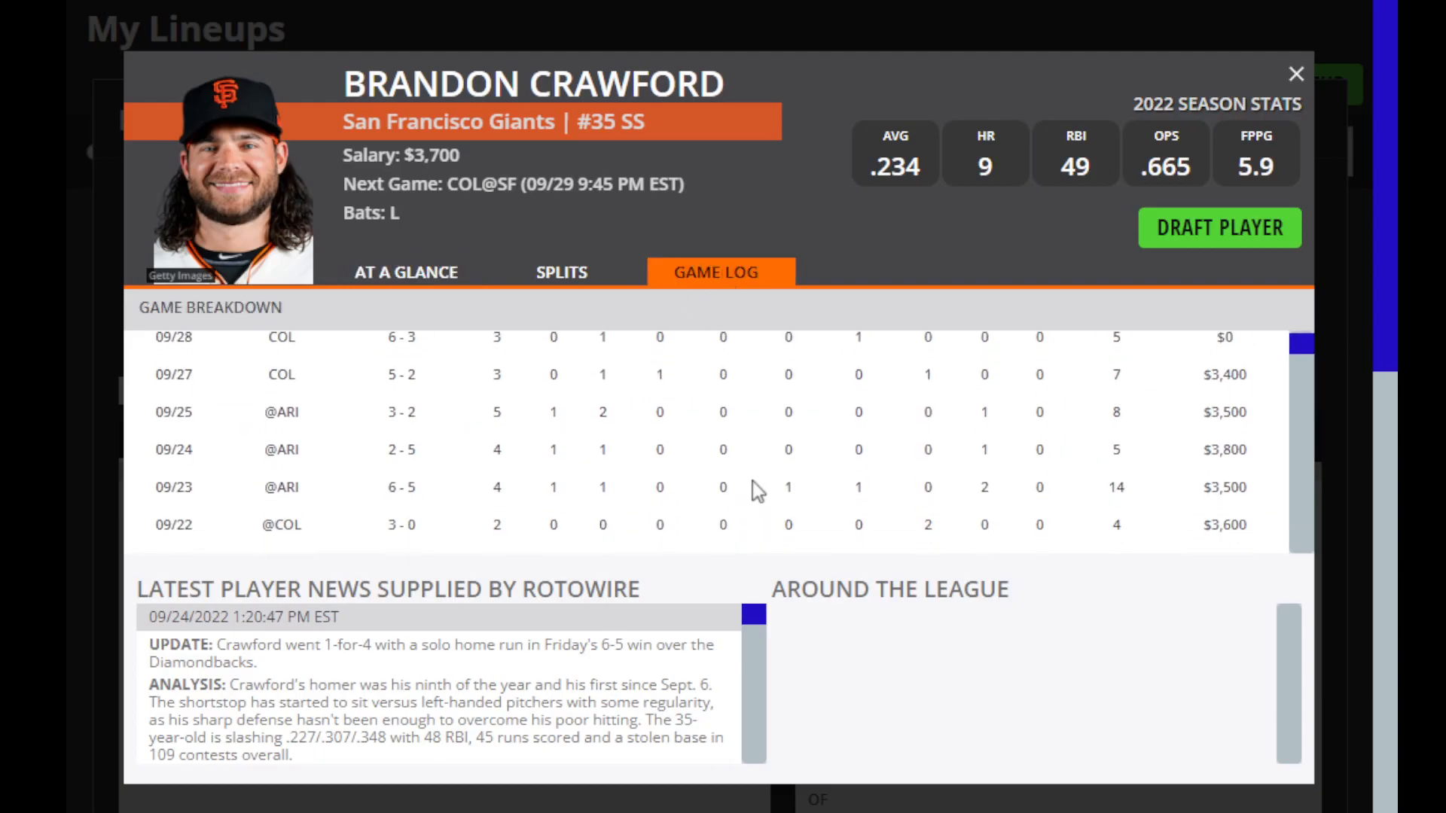
click(1289, 70)
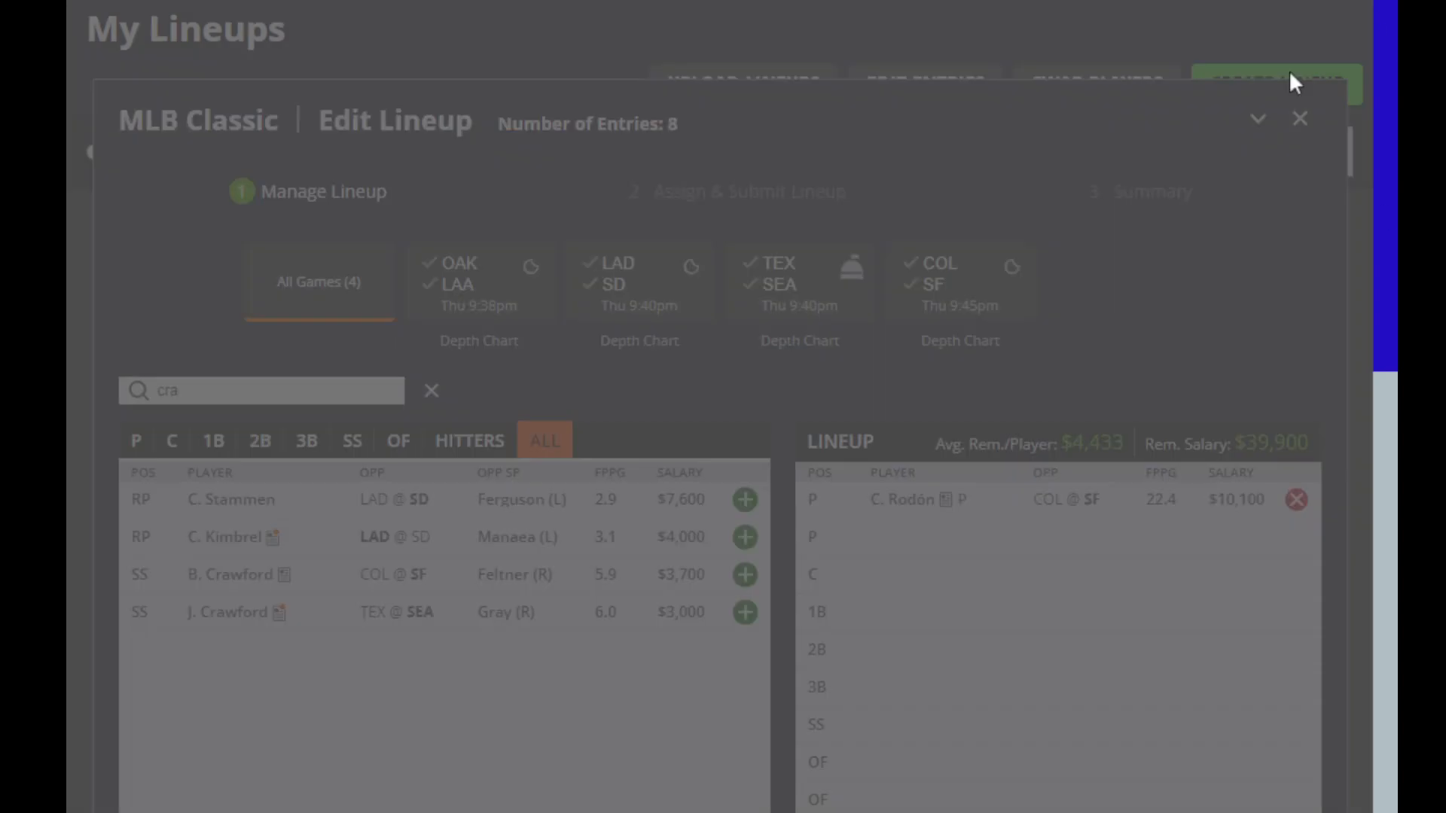
Step: Search the player pool for "kim" and review Ha-Seong Kim's batting stats and splits
click(330, 390)
key(ctrl+a)
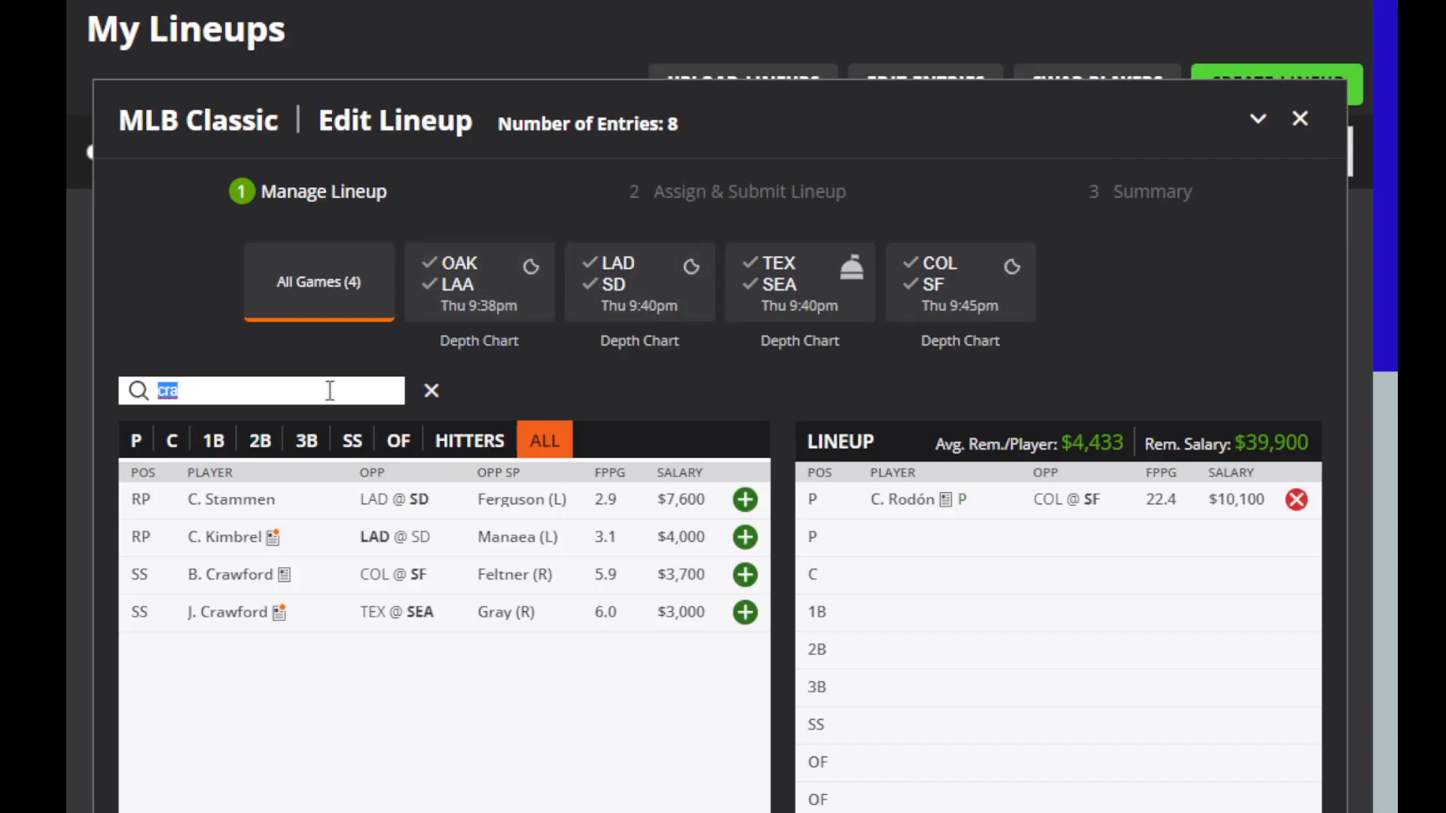
key(BackSpace)
text(kim)
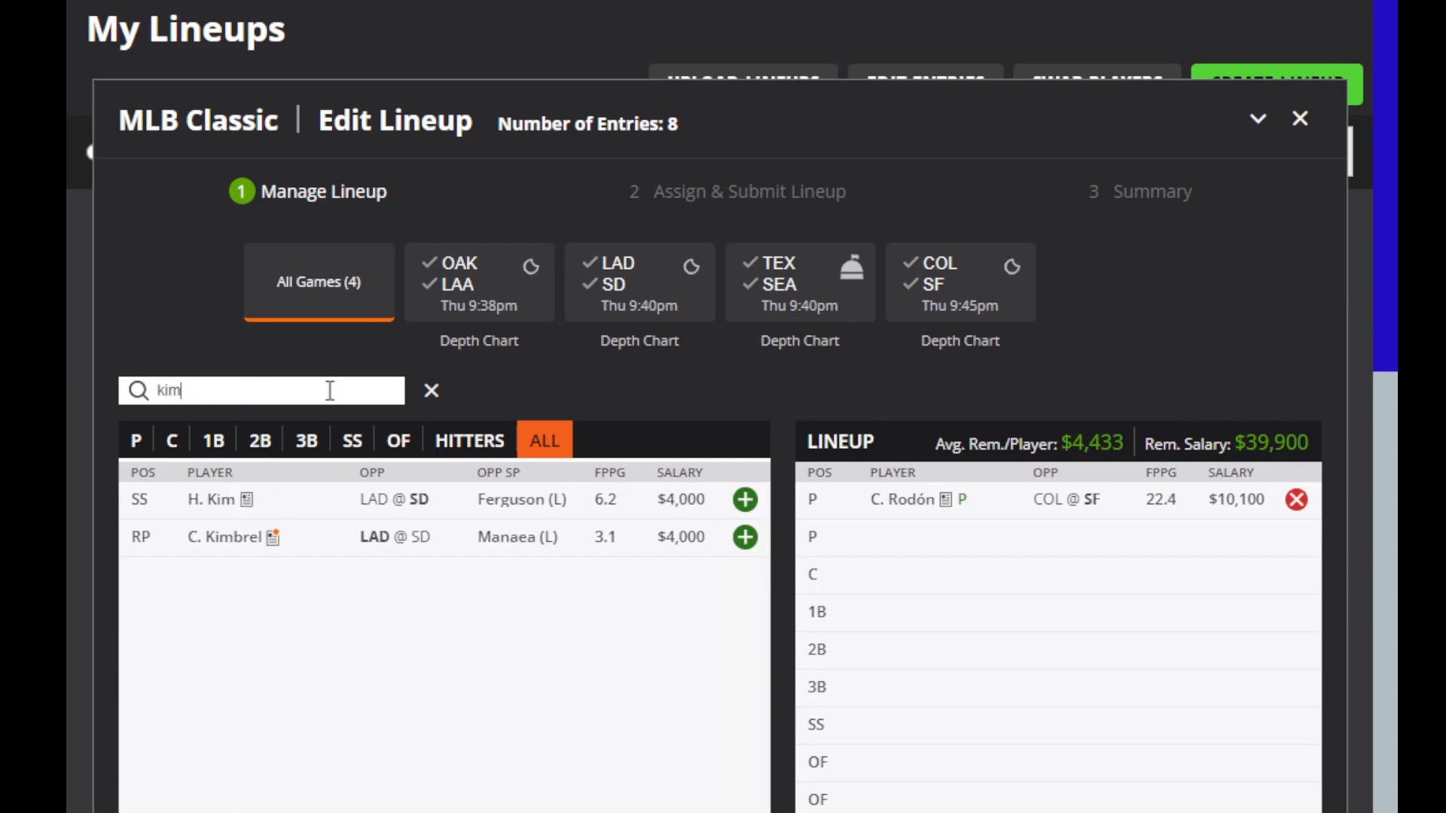
click(204, 499)
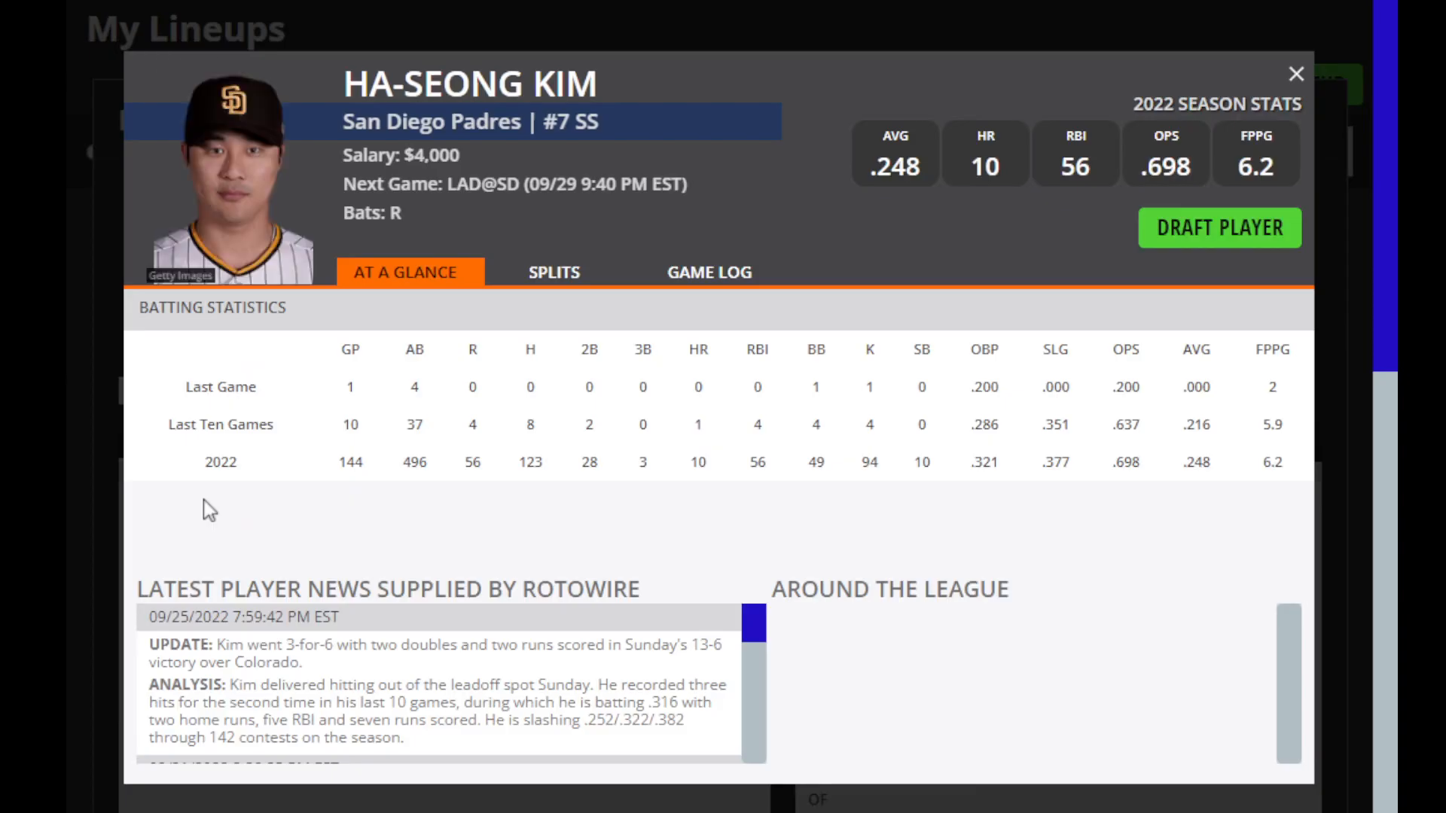
click(556, 277)
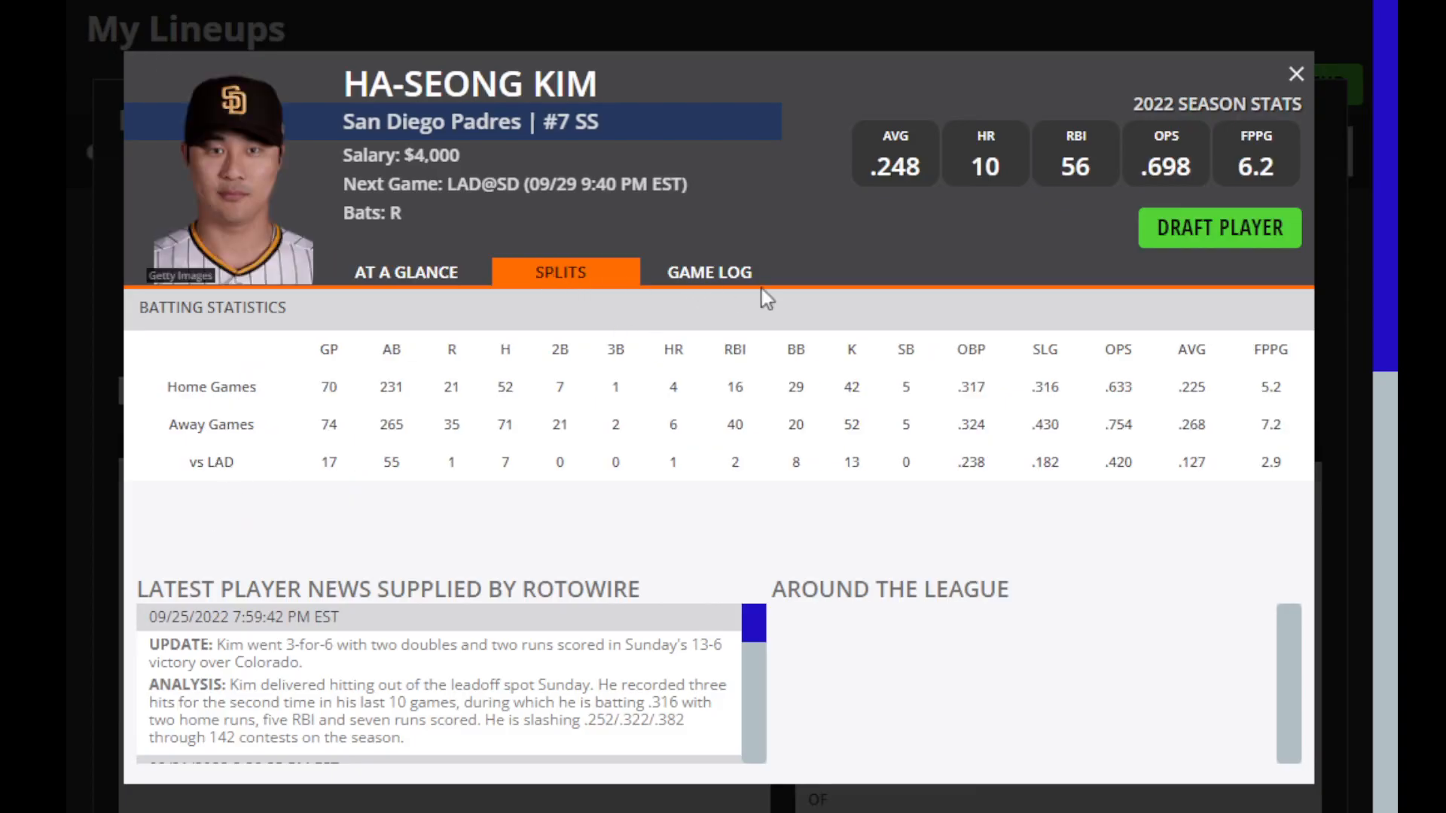
click(1293, 70)
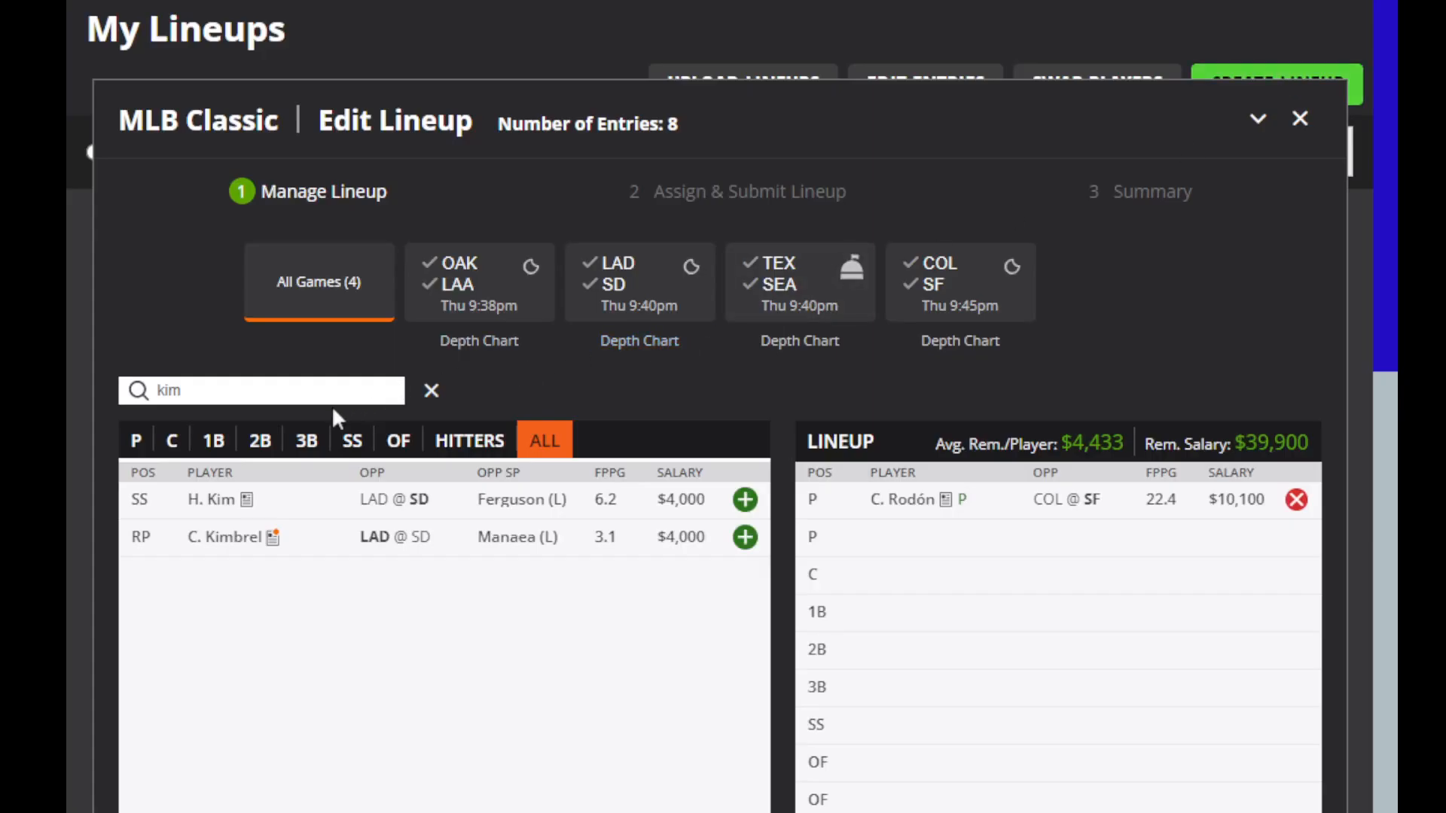
Step: Search the player pool for "trea" and review Trea Turner's batting stats and game log
double_click(347, 391)
key(BackSpace)
text(trea)
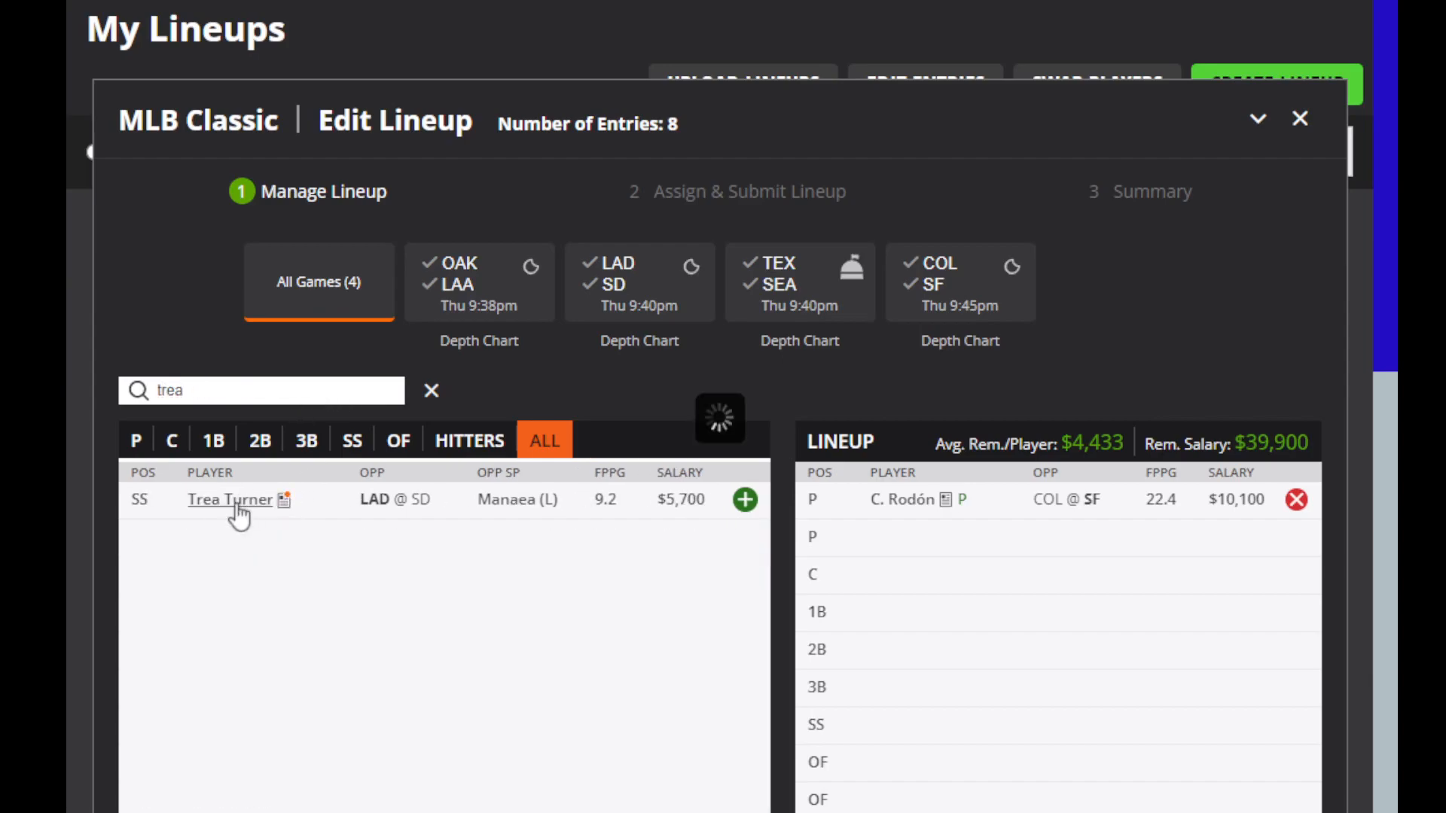
click(238, 507)
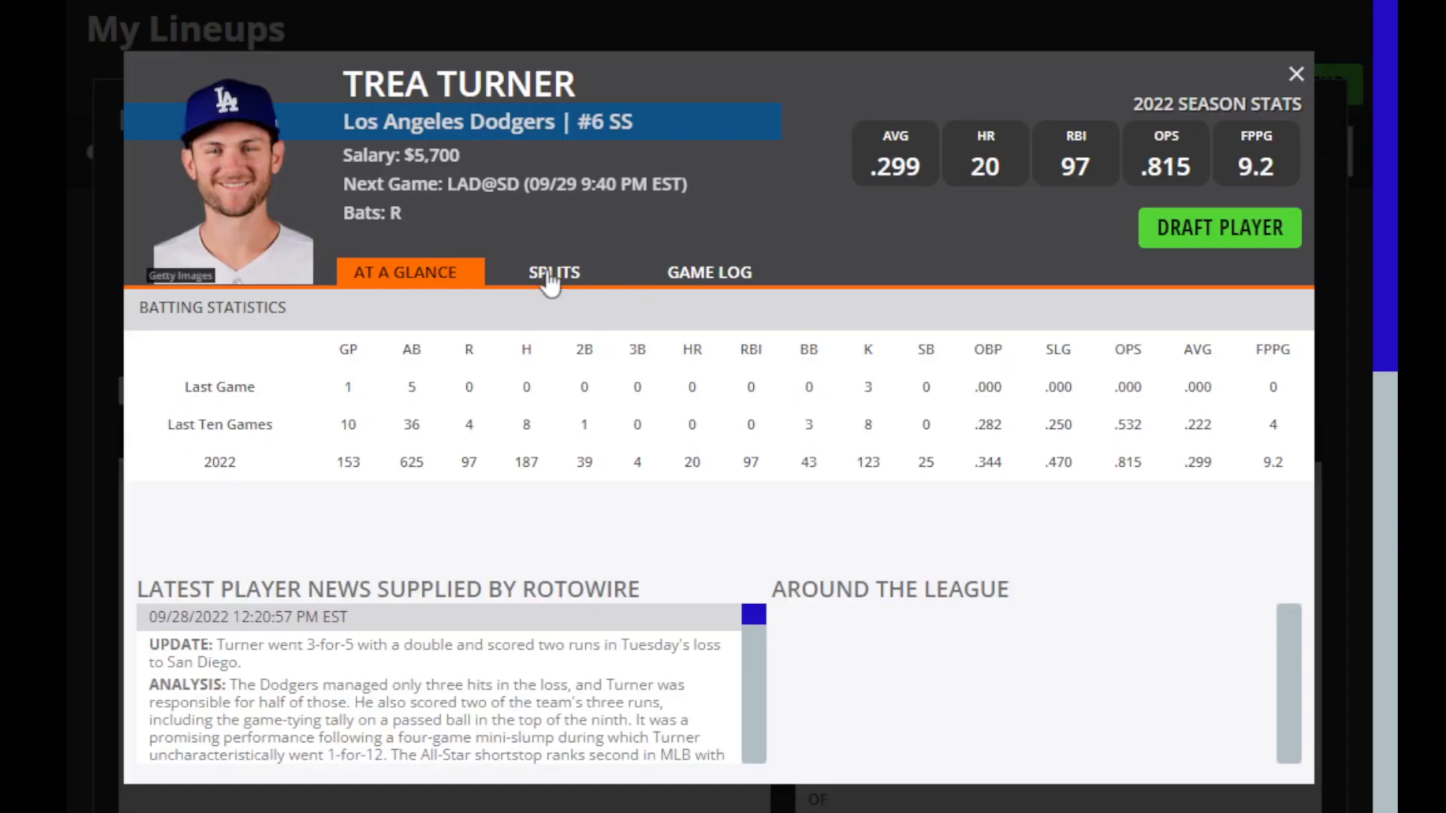
click(744, 280)
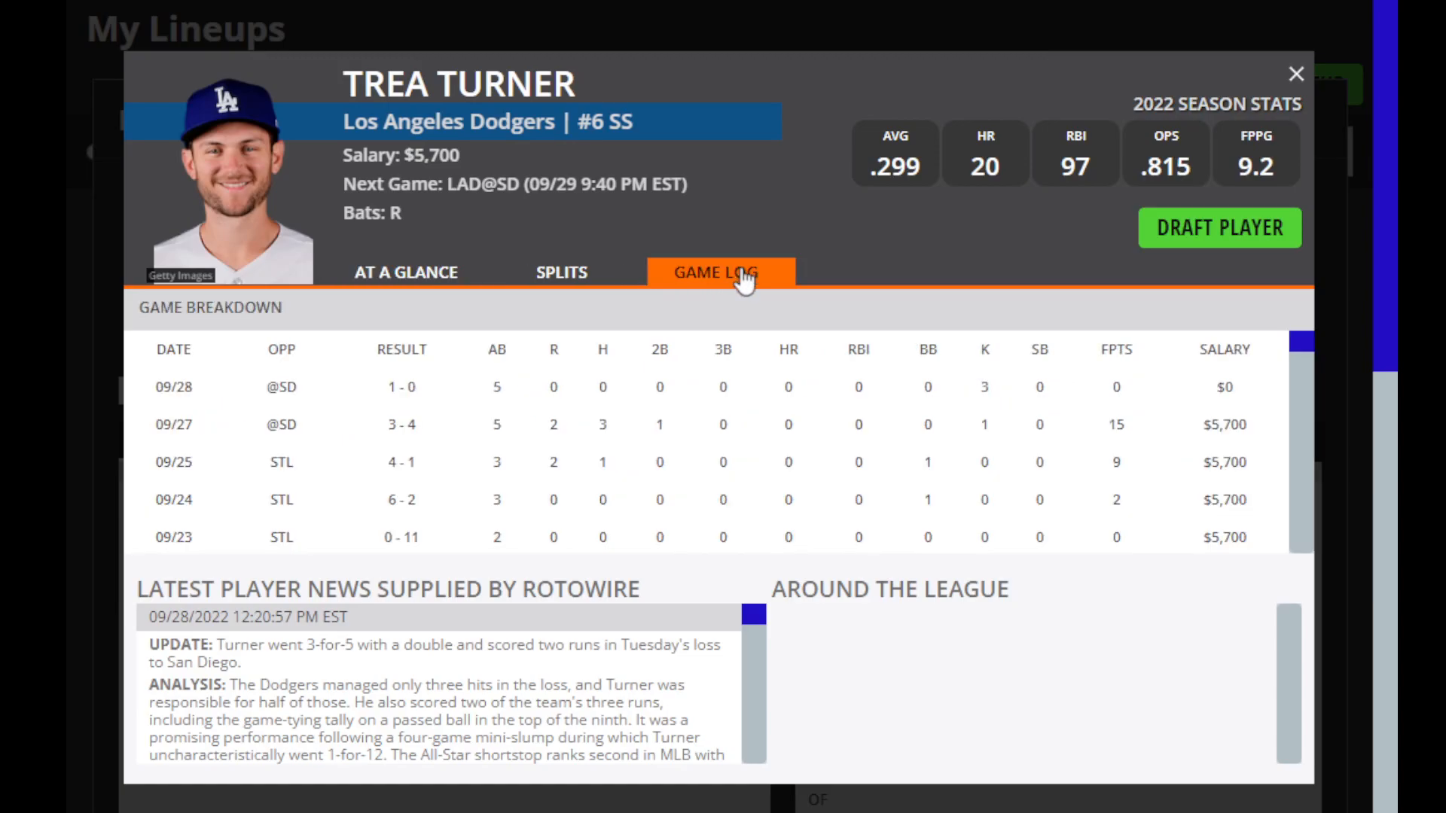
scroll(853, 444, down, 2)
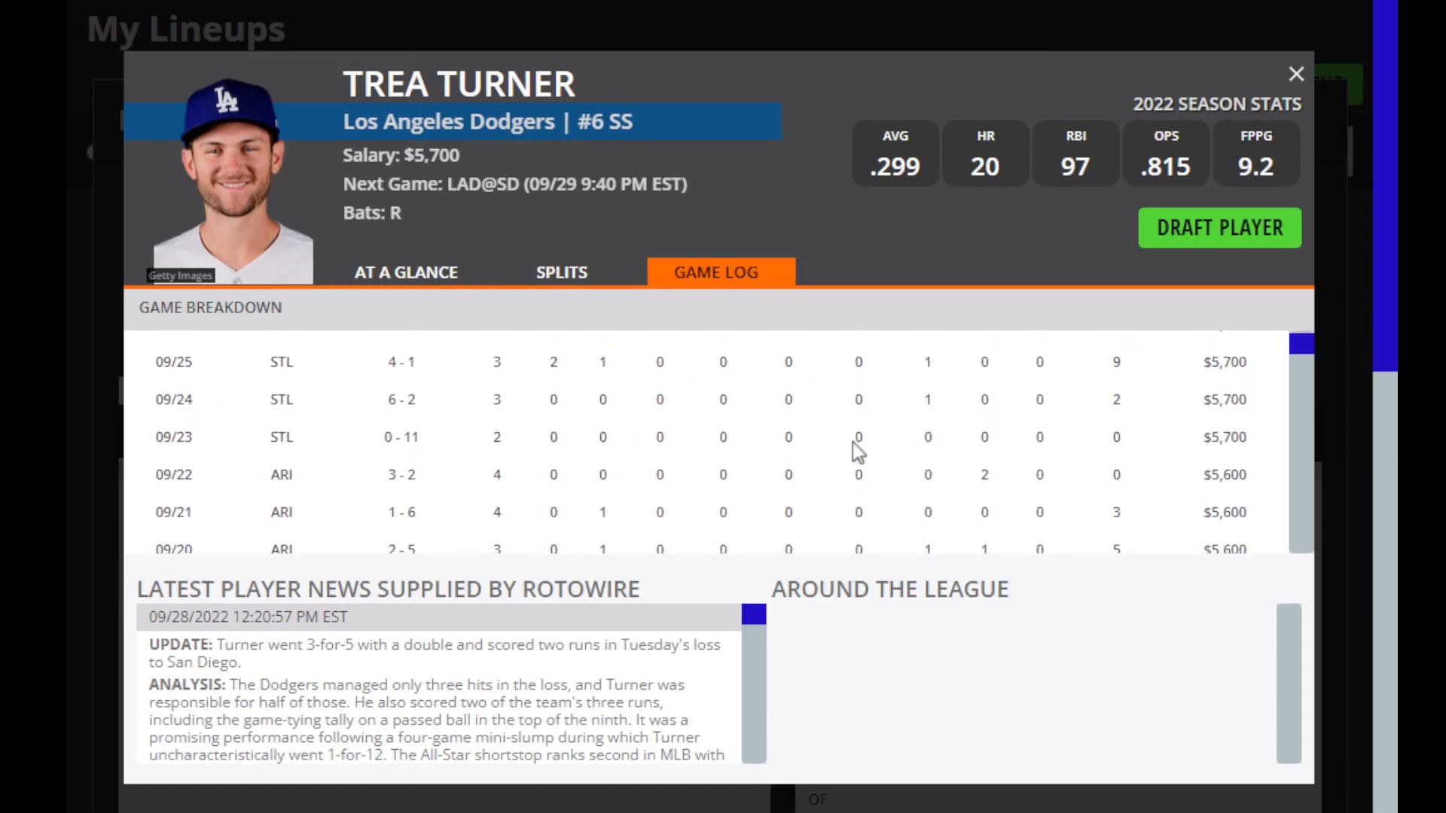
click(1295, 73)
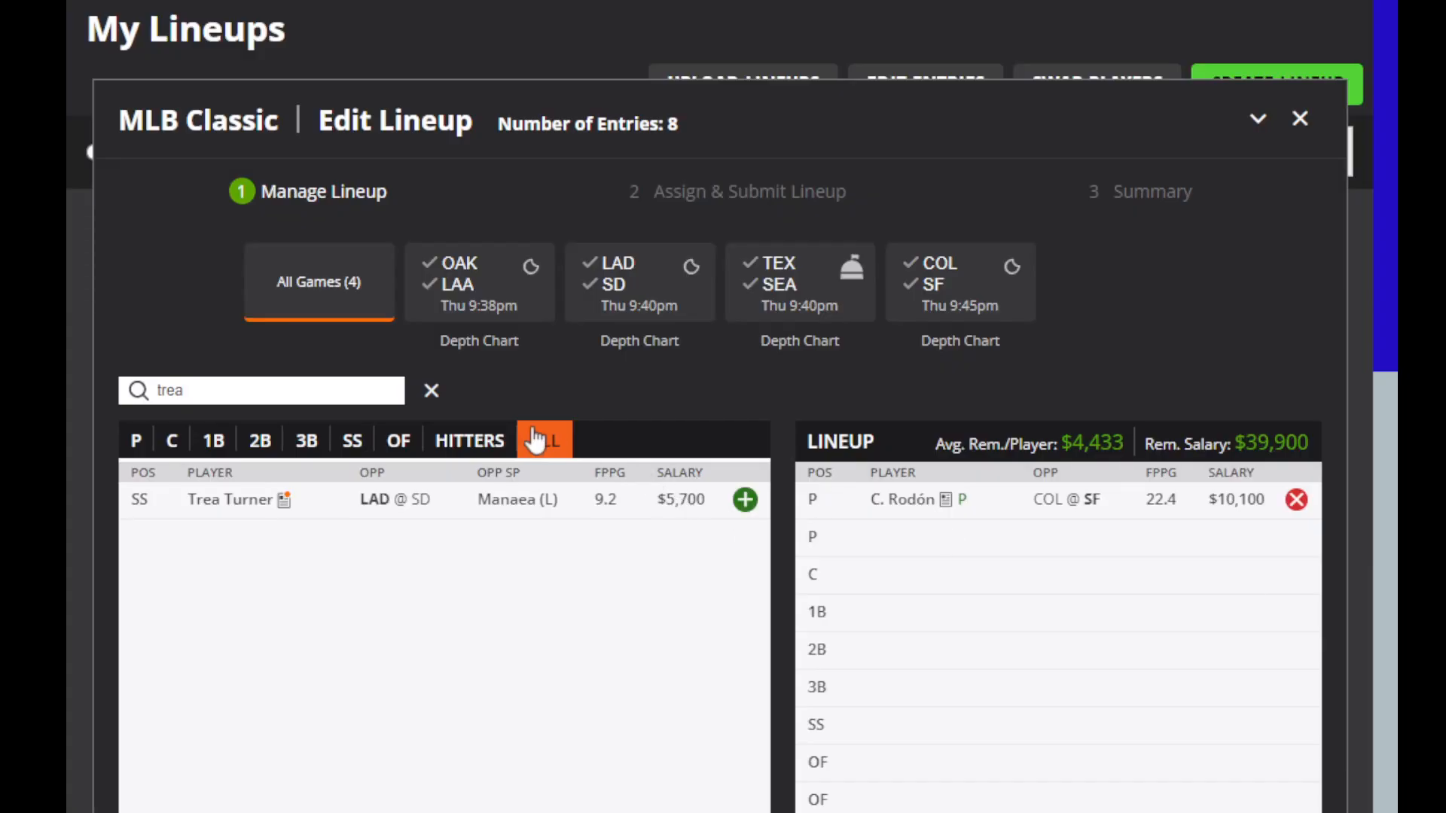
Step: Move on to the outfielders, searching the player pool for "seth" and reviewing Seth Brown's batting stats, splits and game log
click(431, 390)
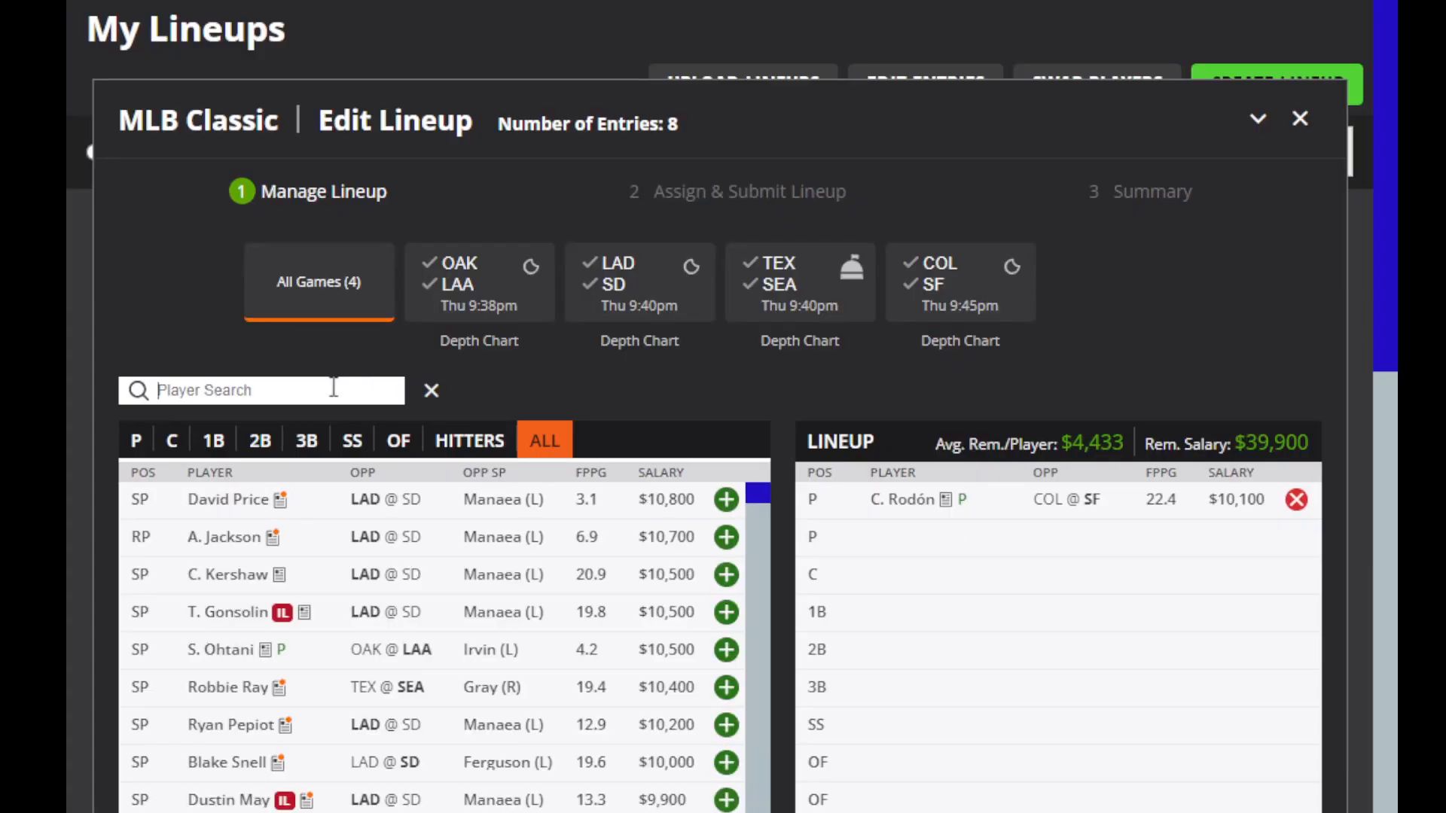
click(398, 441)
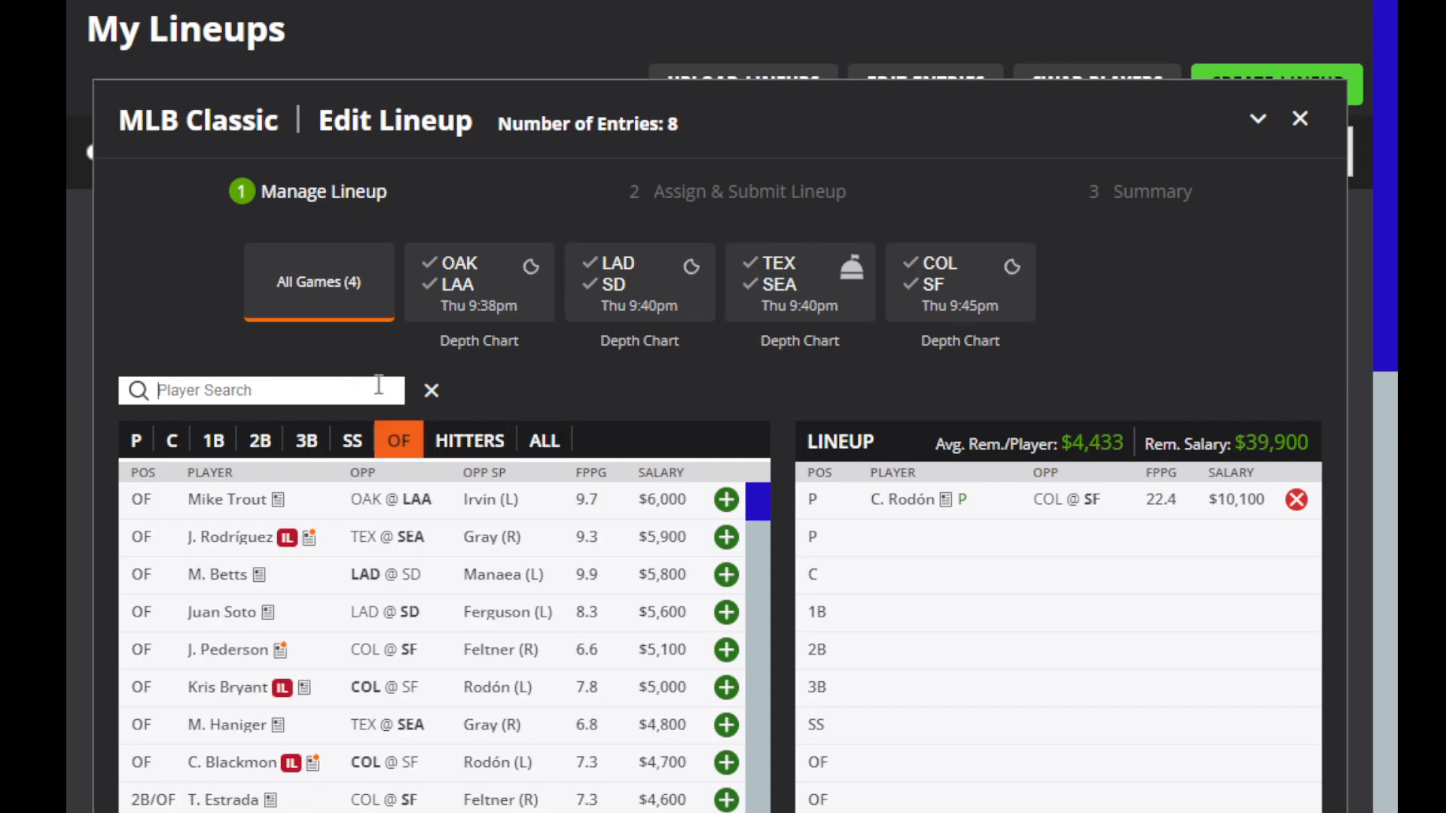
text(seth)
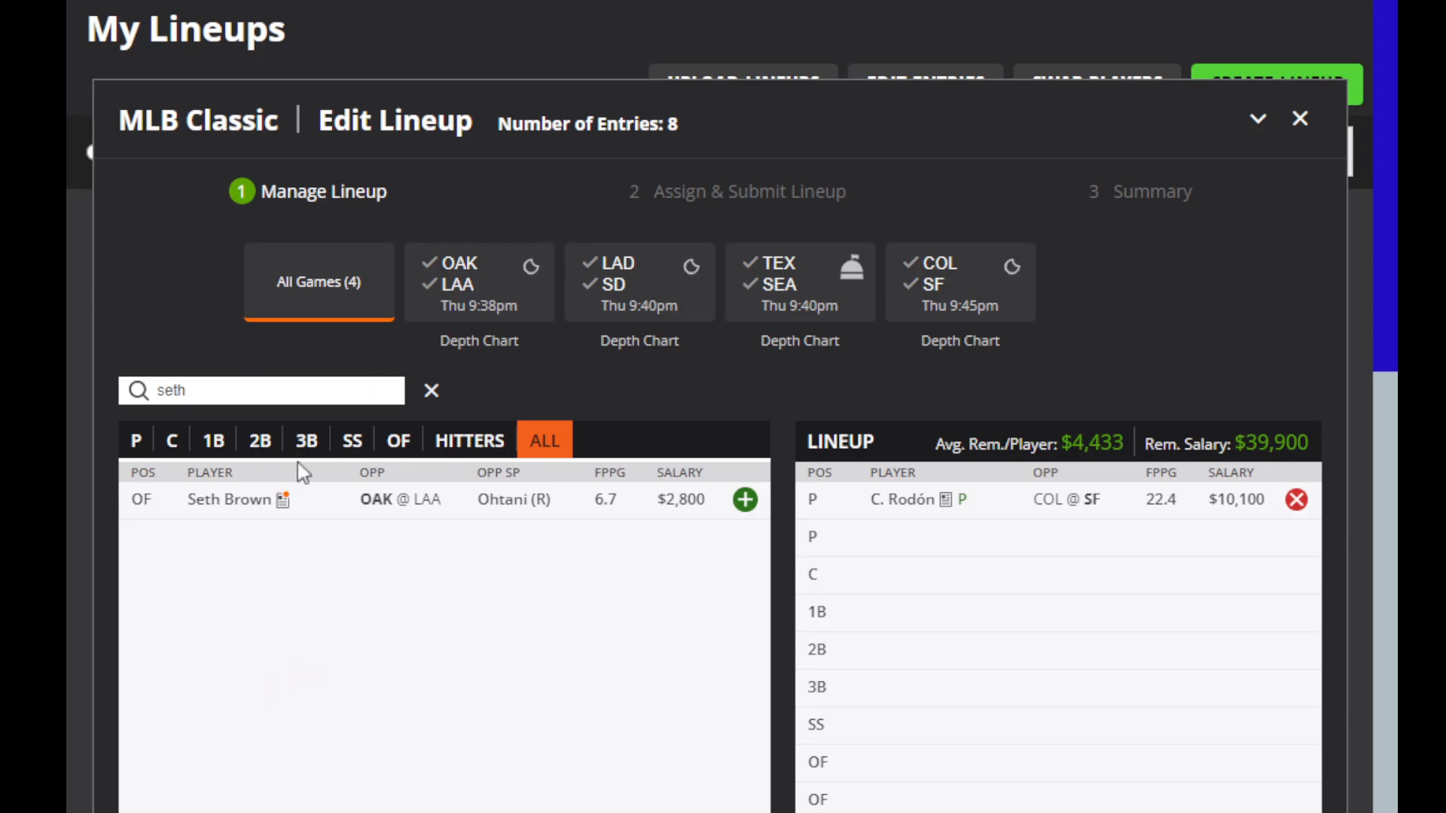
click(246, 501)
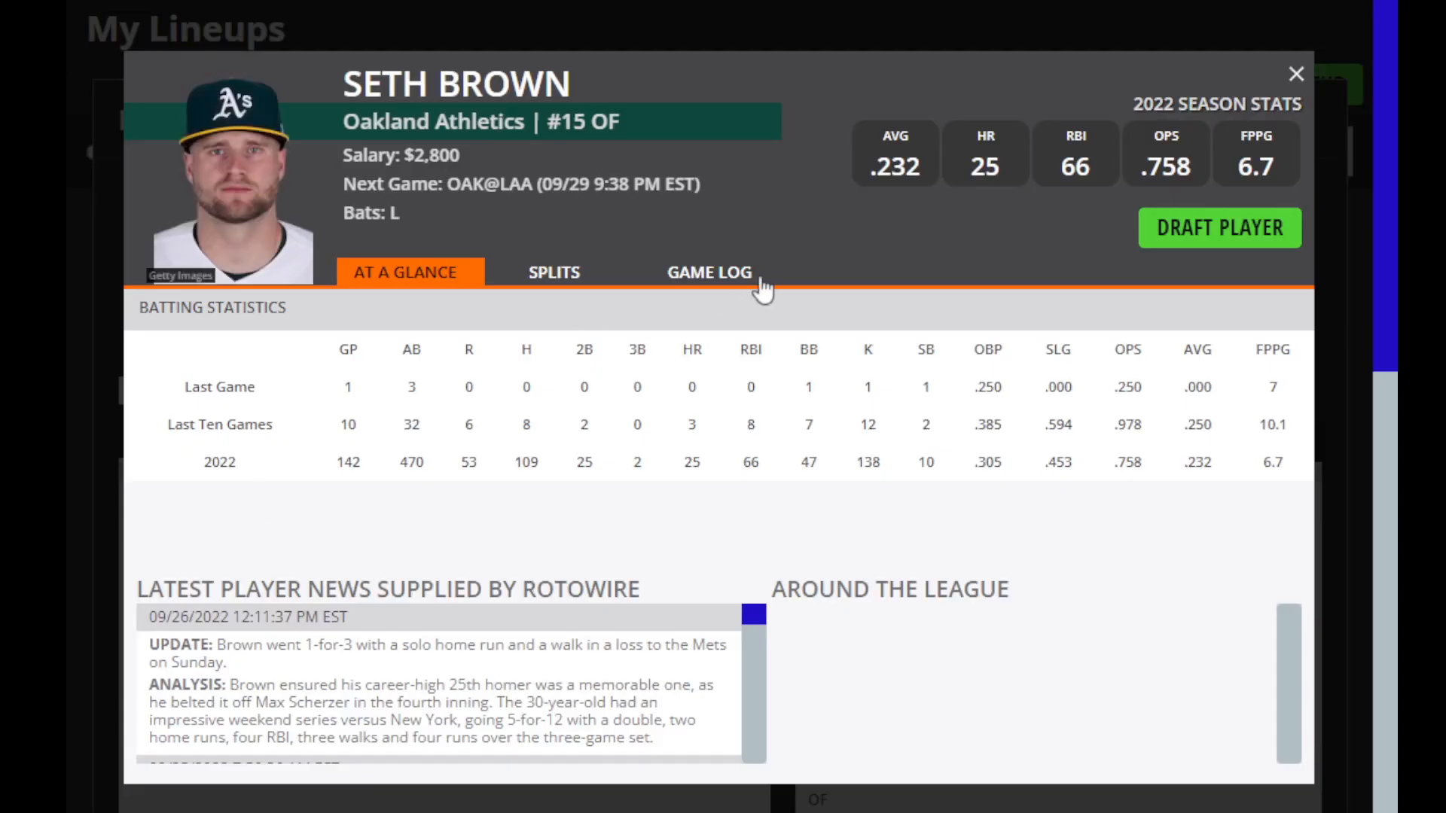
click(582, 276)
click(707, 274)
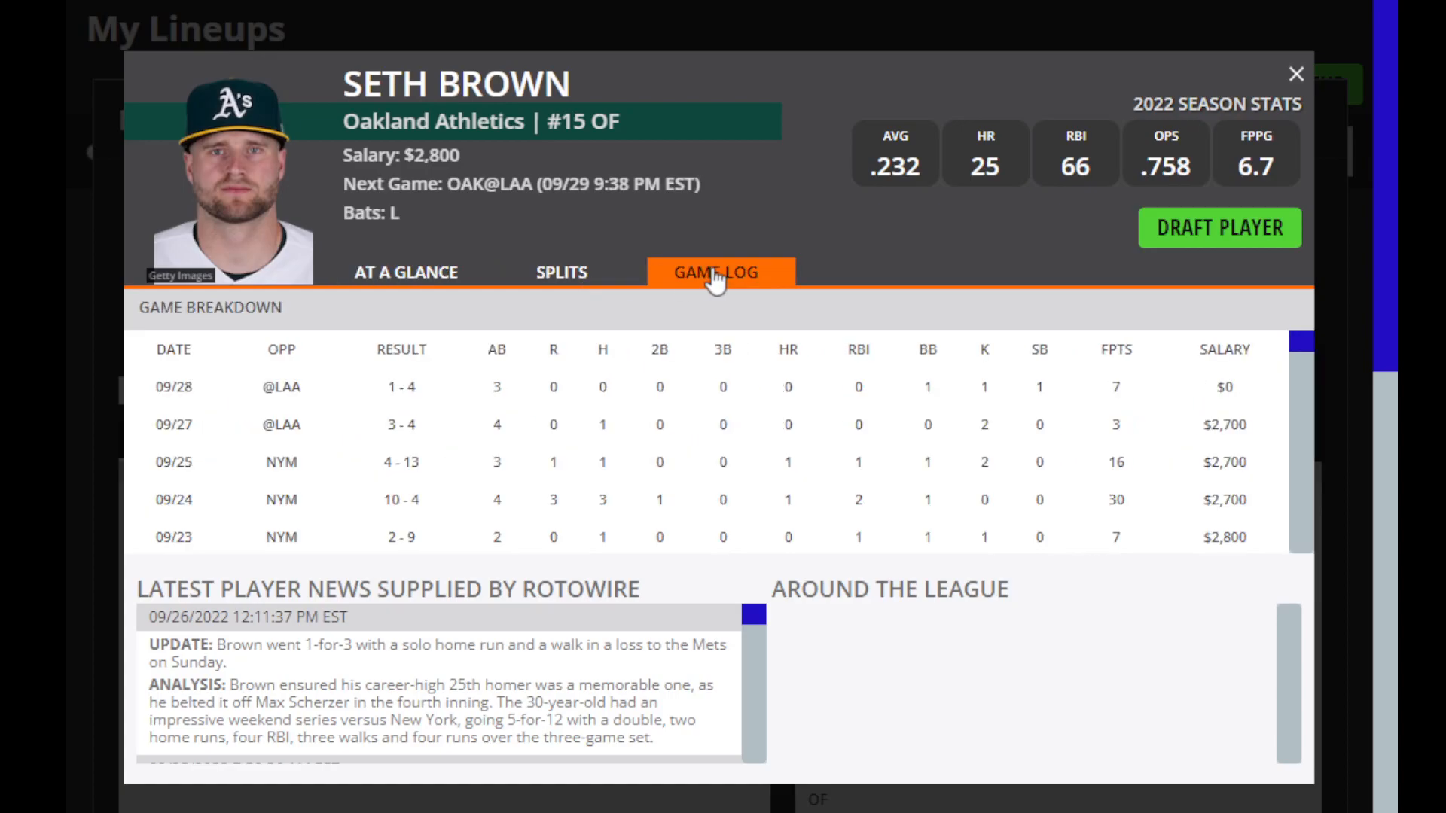
scroll(862, 387, down, 5)
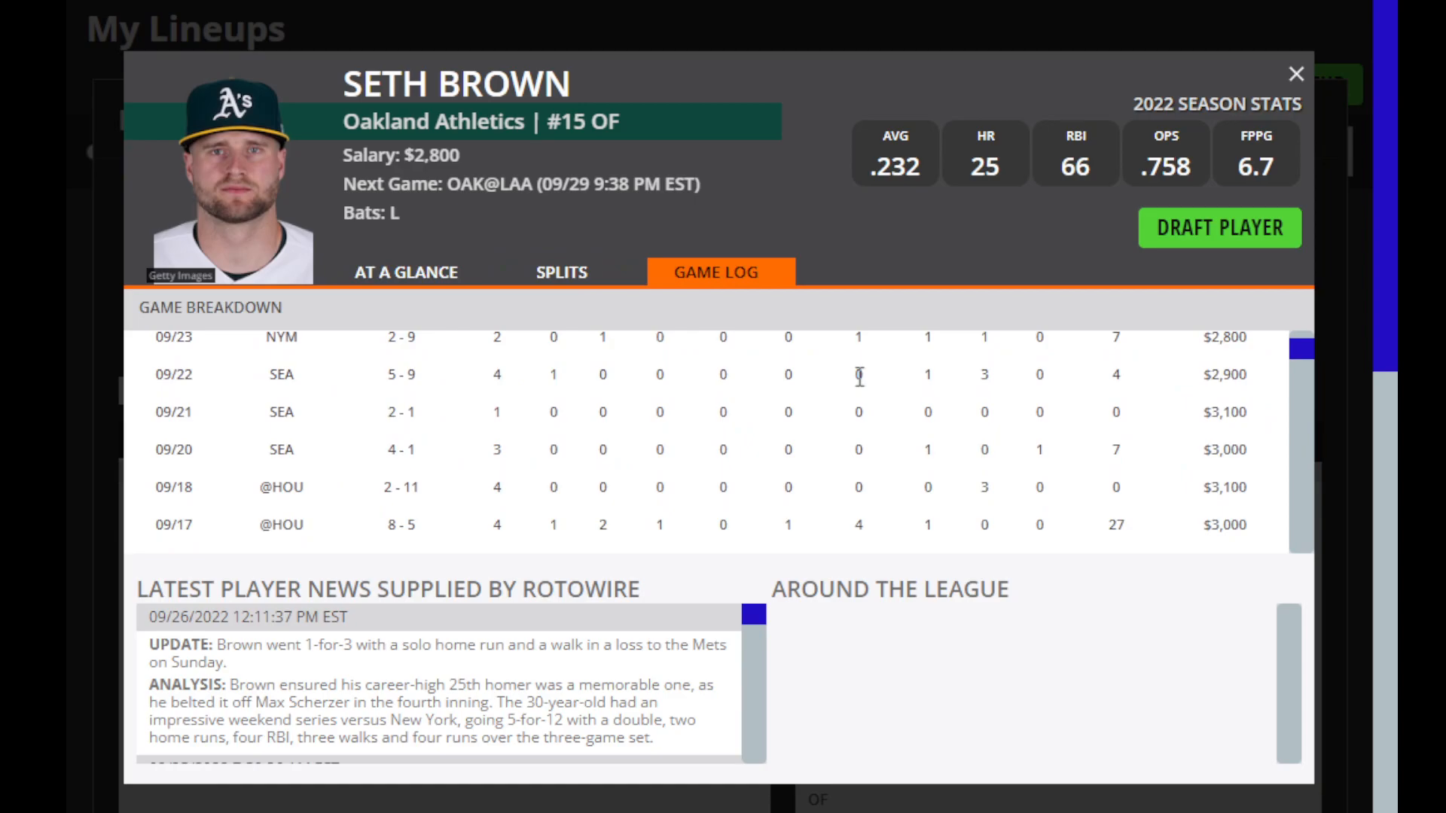
scroll(1307, 360, up, 5)
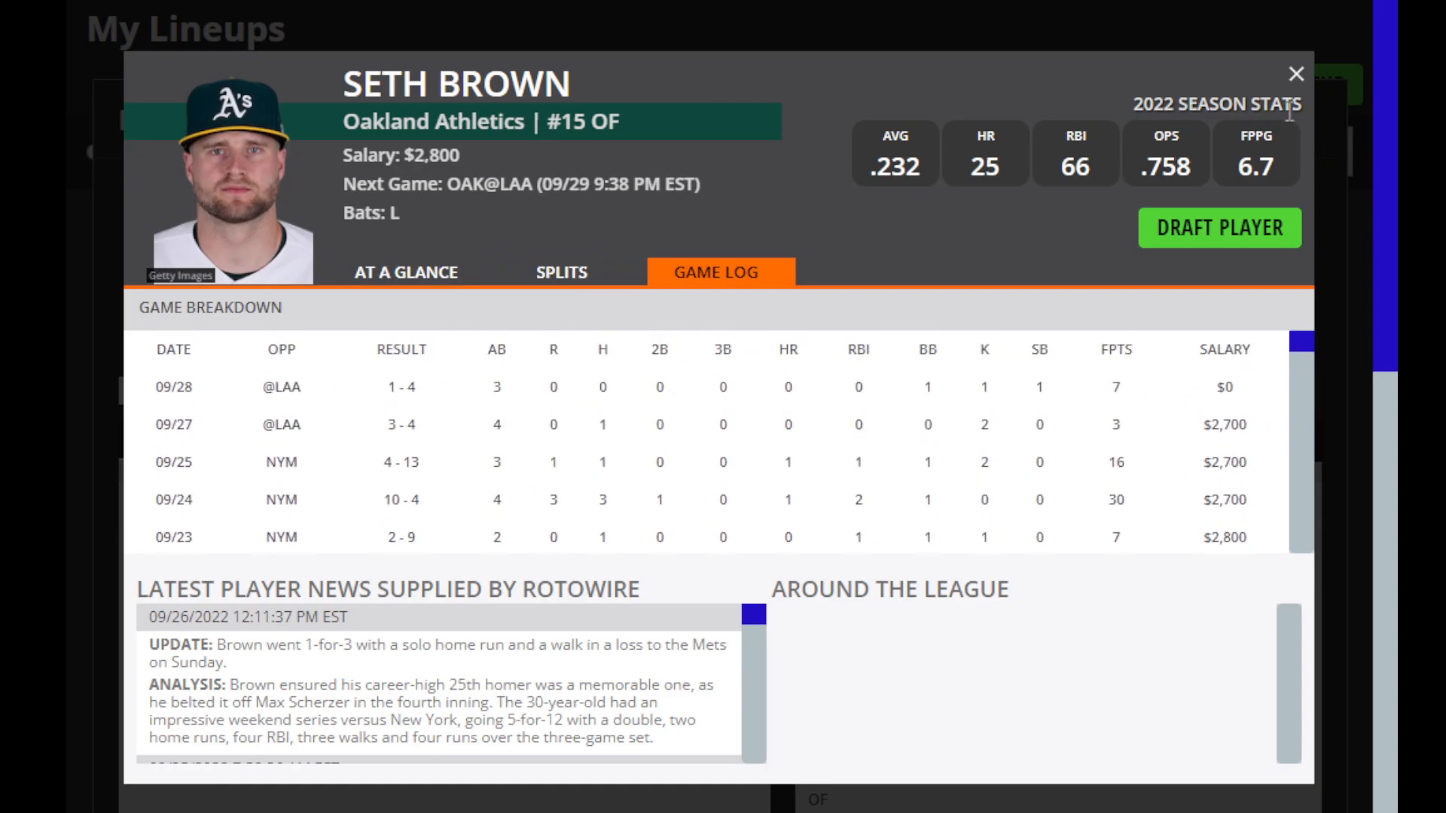
click(1297, 73)
Step: Search the player pool for "jar" and review Jarred Kelenic's batting stats, splits, game log and latest news
double_click(335, 389)
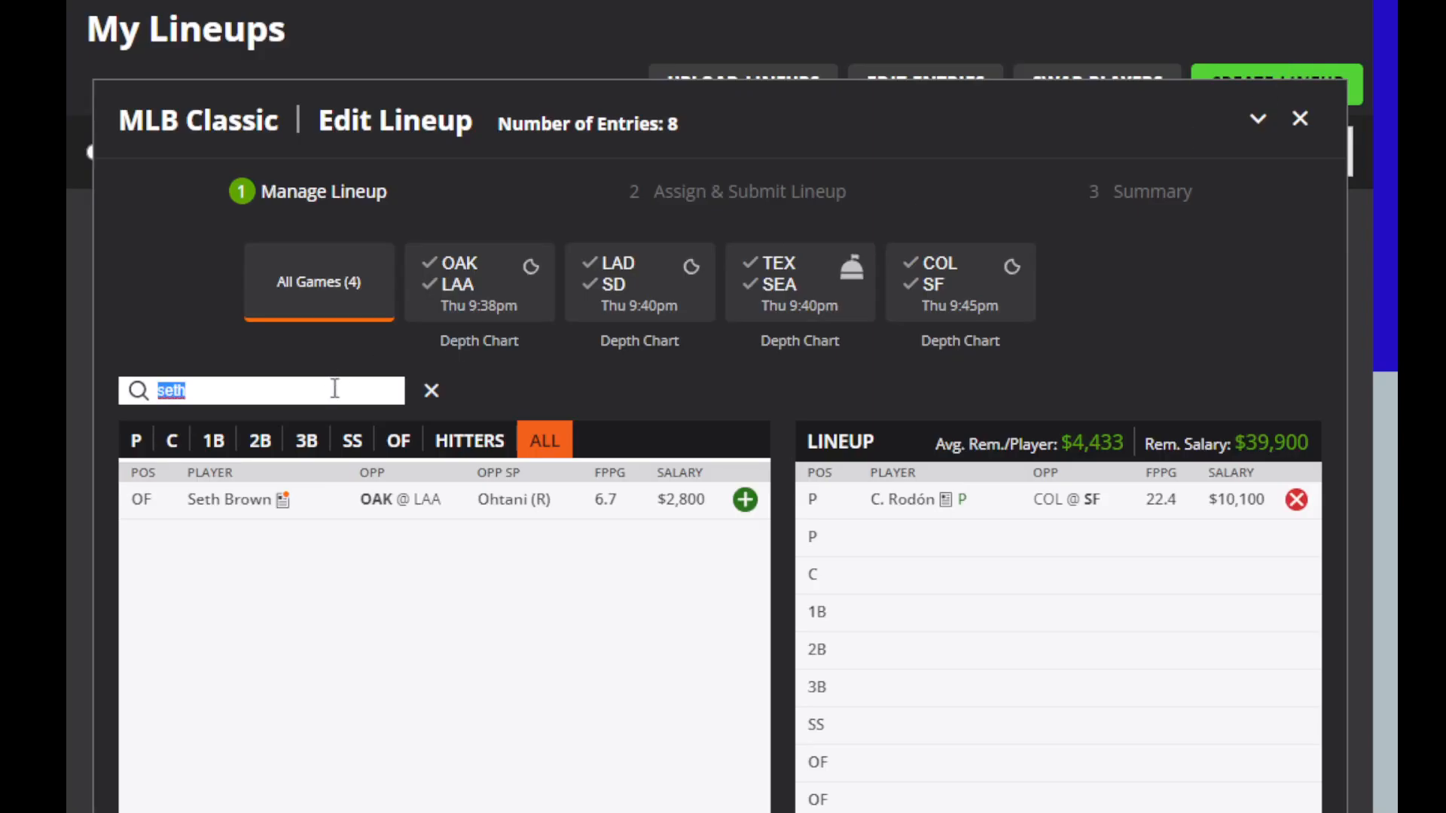
key(BackSpace)
text(jard)
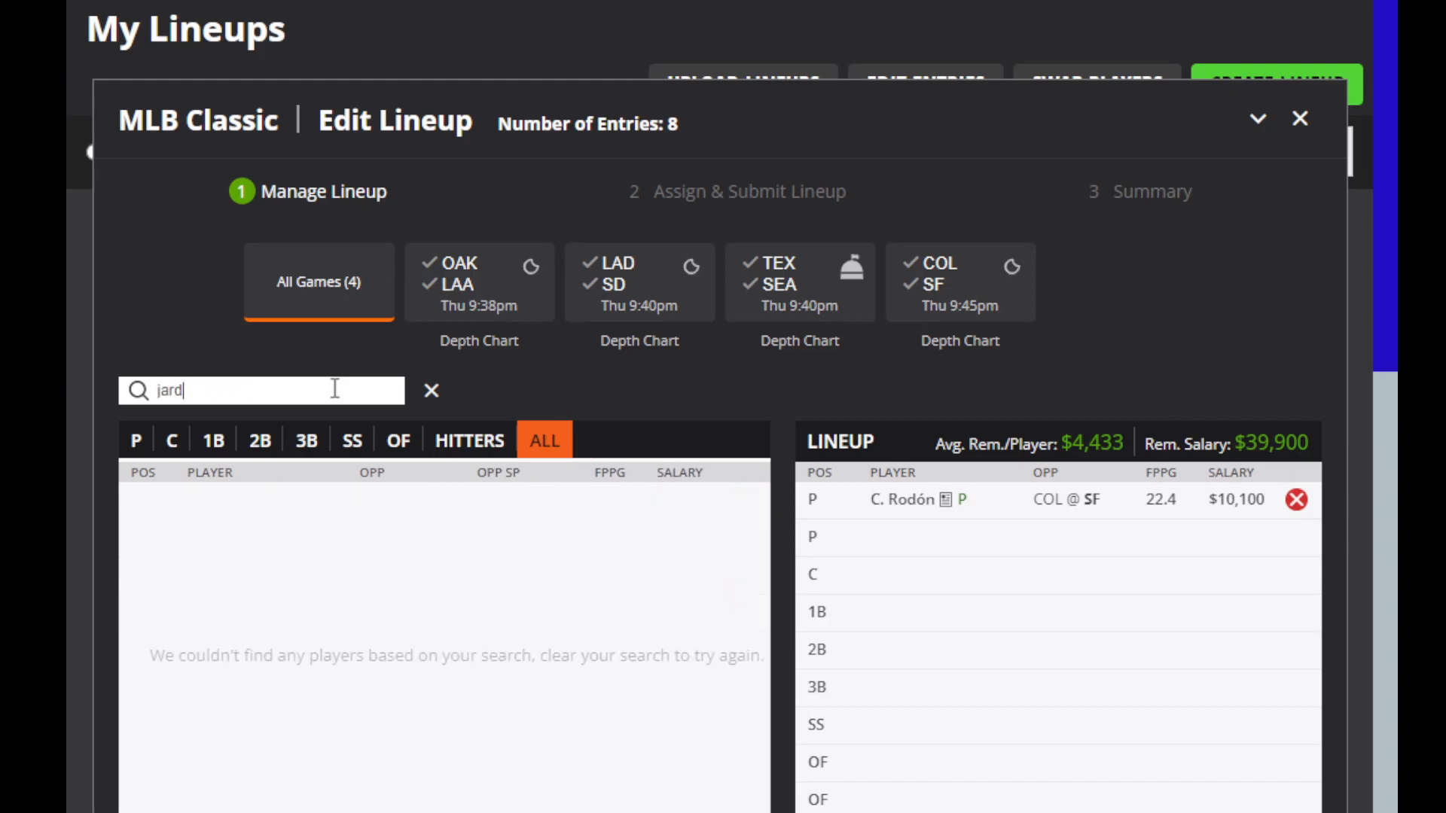
key(BackSpace)
click(226, 576)
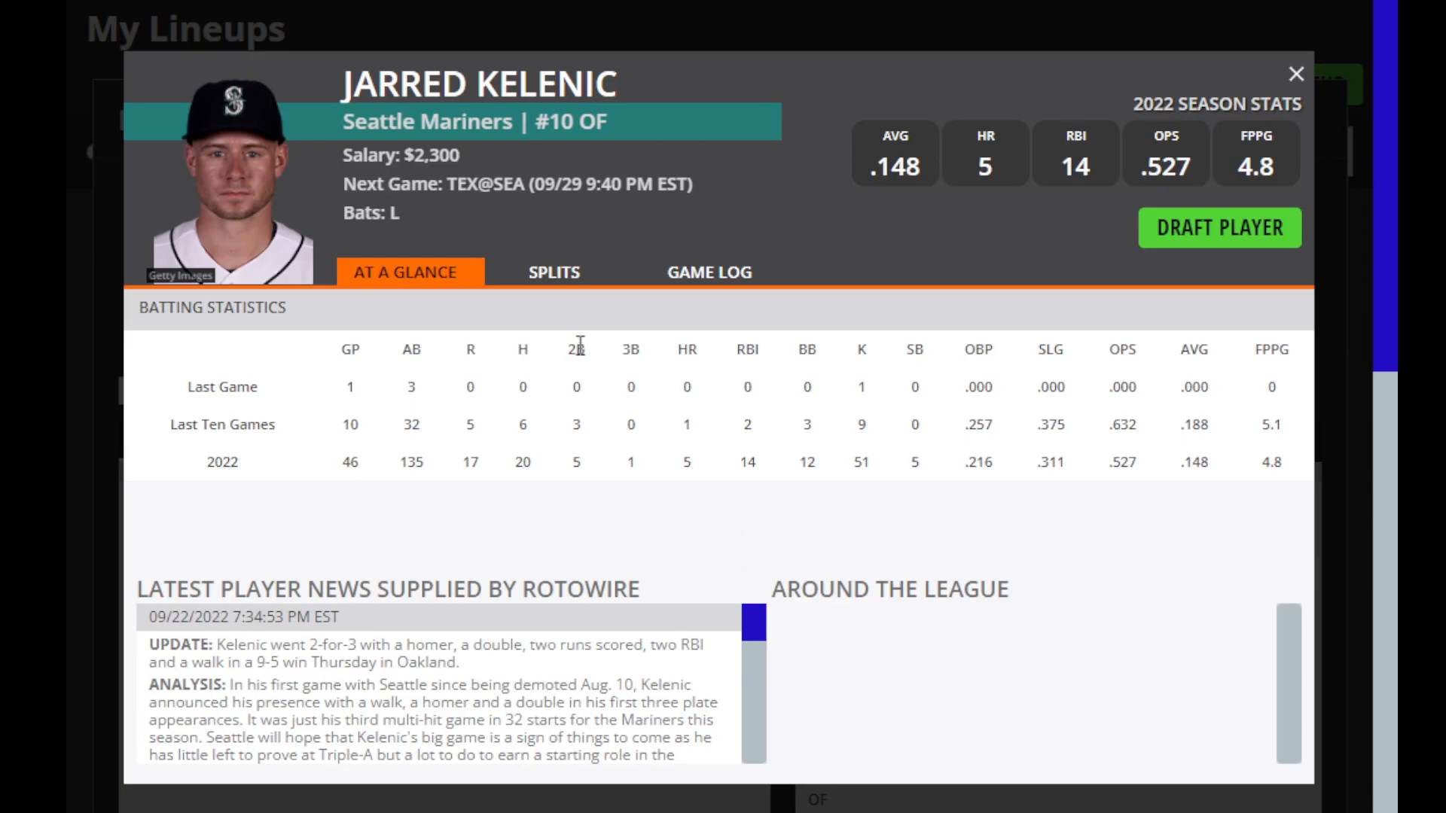
click(584, 277)
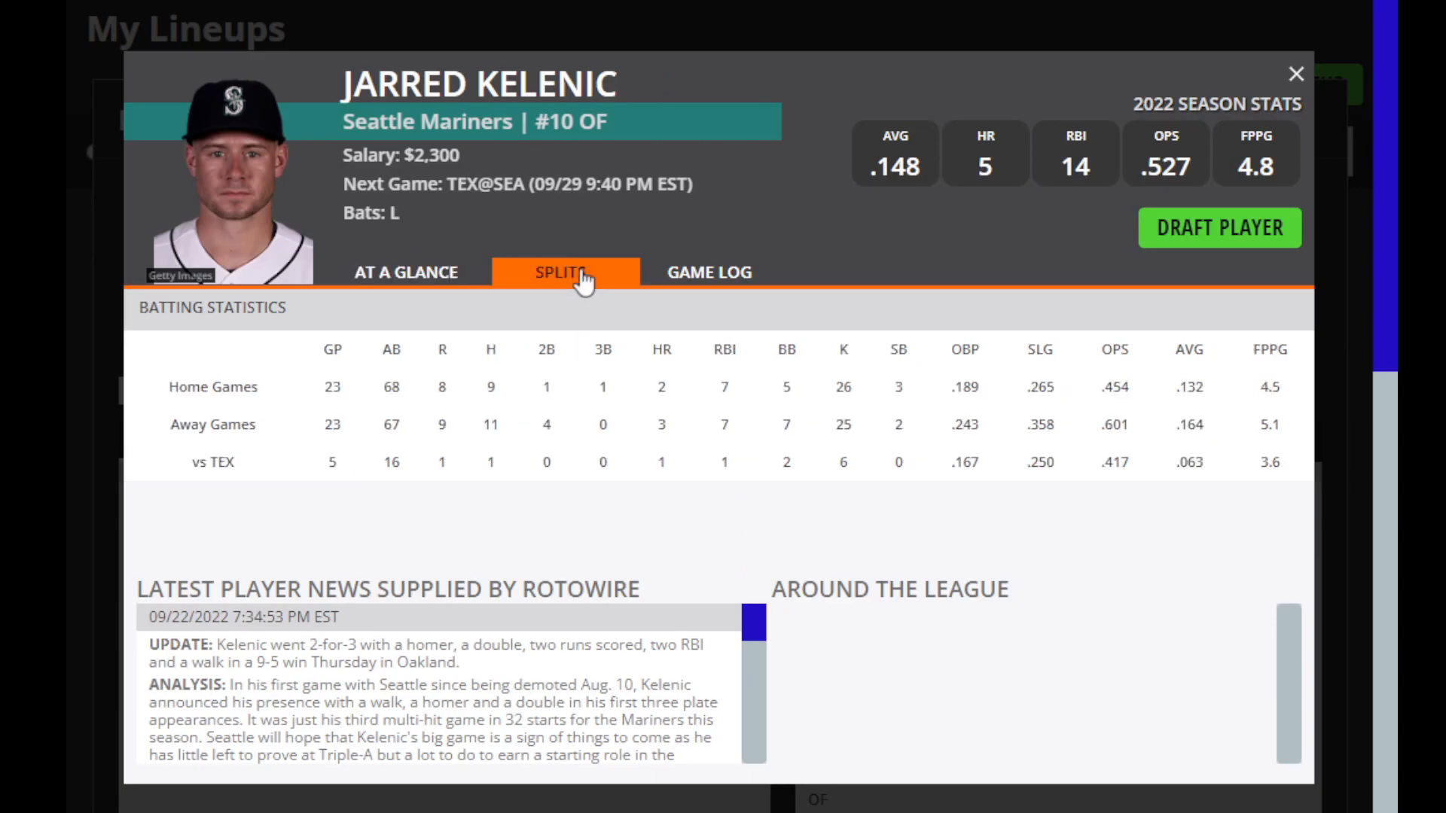
click(729, 278)
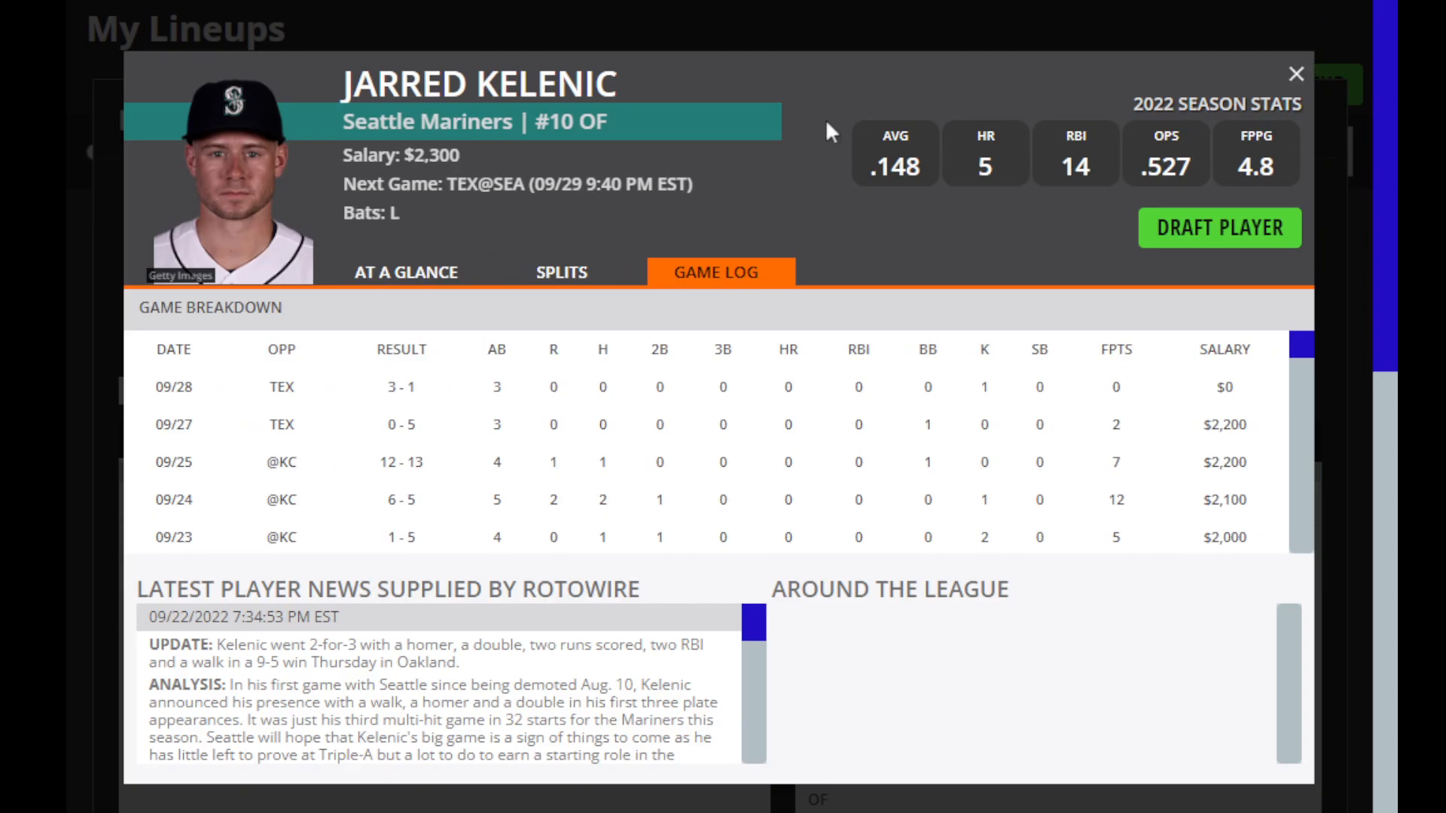
click(443, 270)
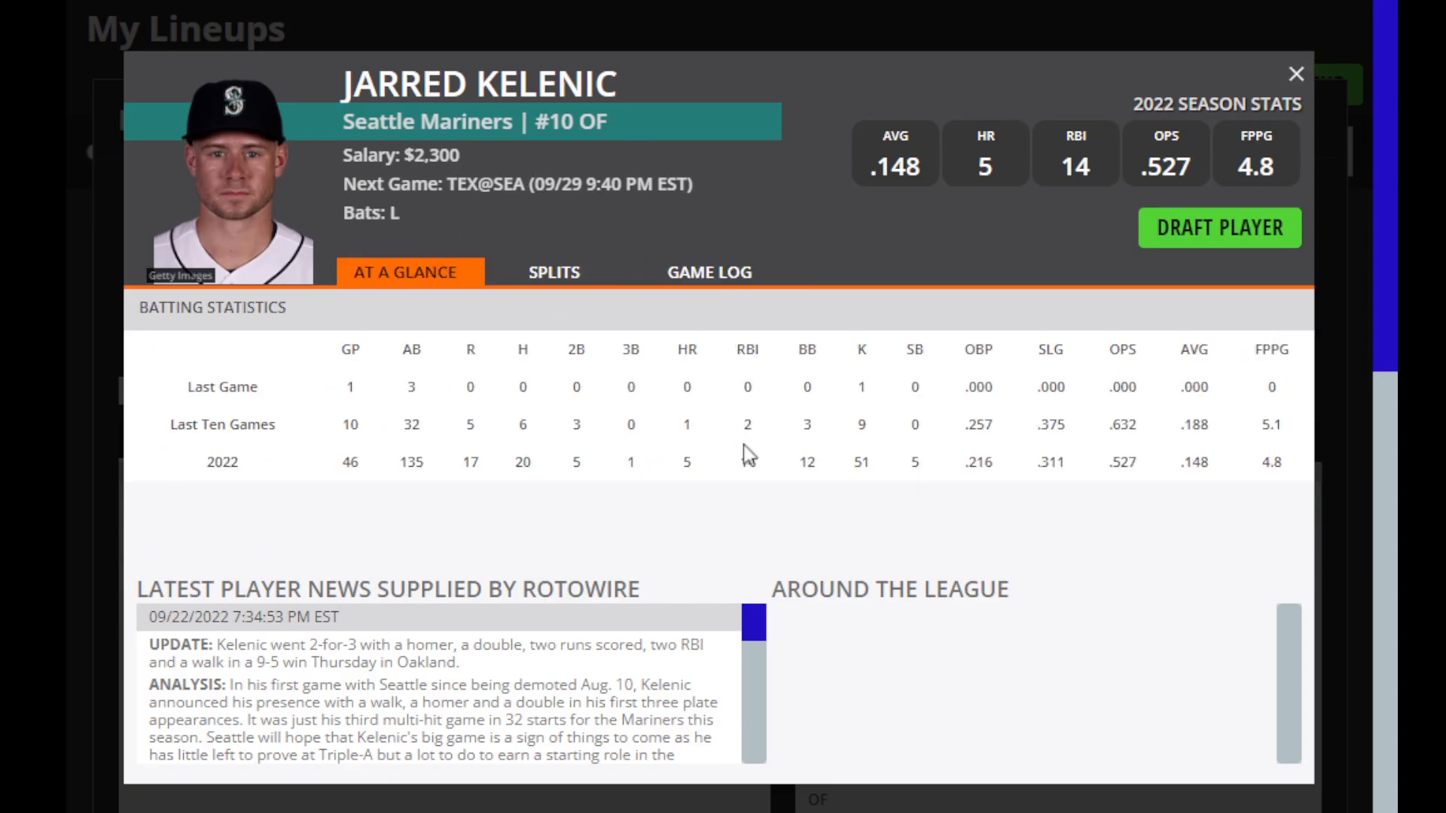
scroll(505, 672, down, 1)
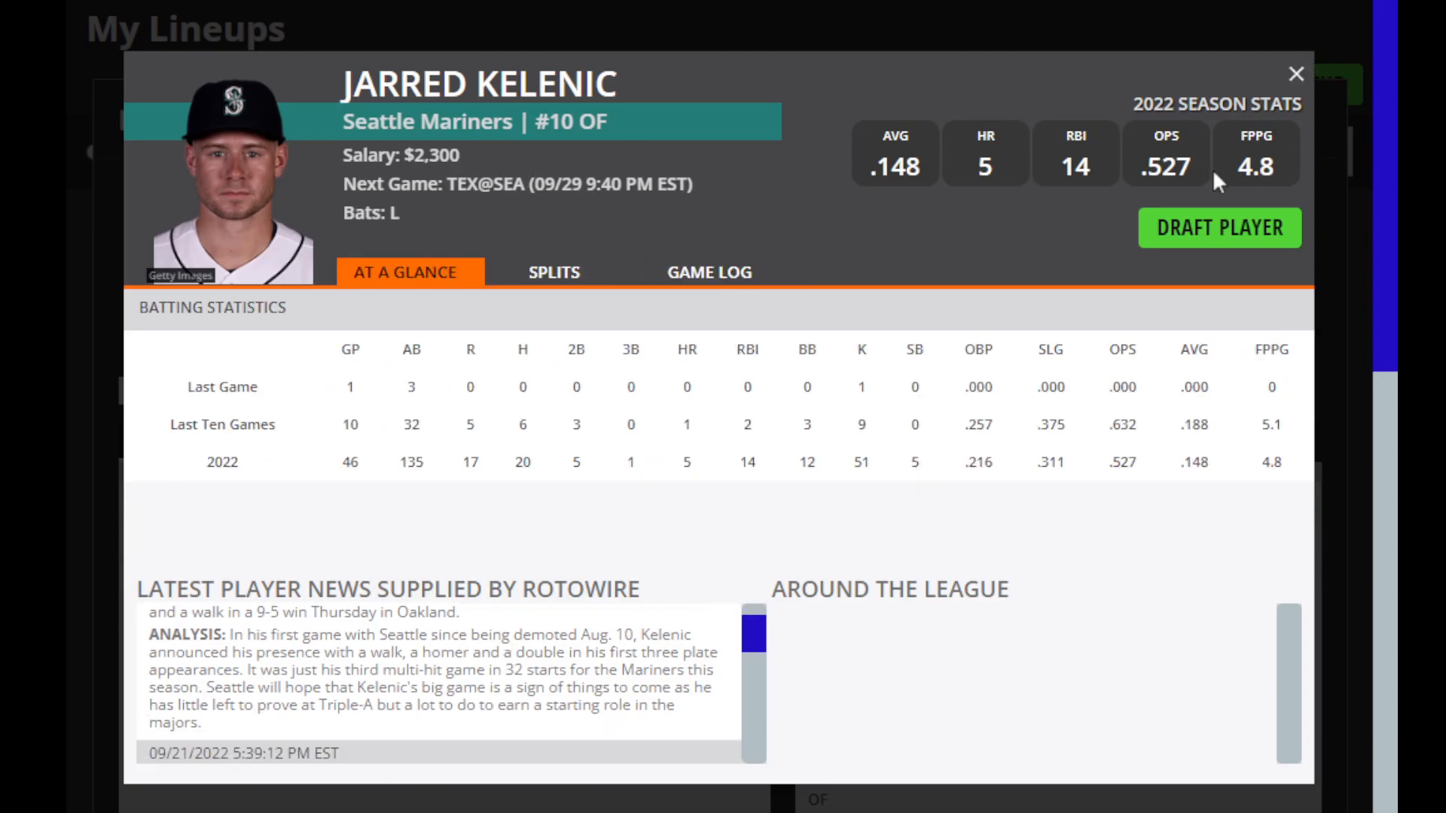
click(1296, 75)
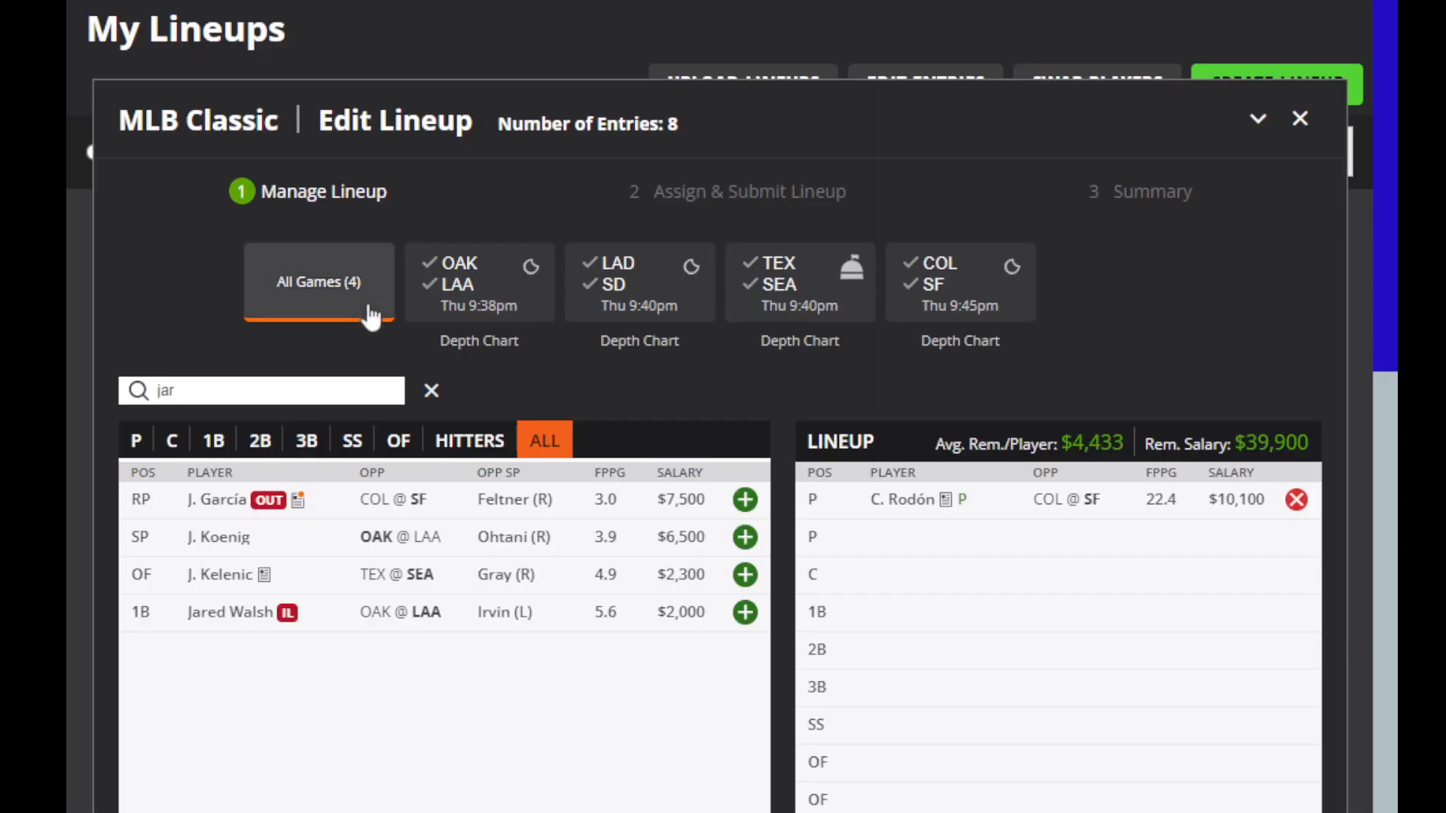
Step: Search the player pool for "kemp" and review Tony Kemp's batting stats, splits and game log
double_click(312, 409)
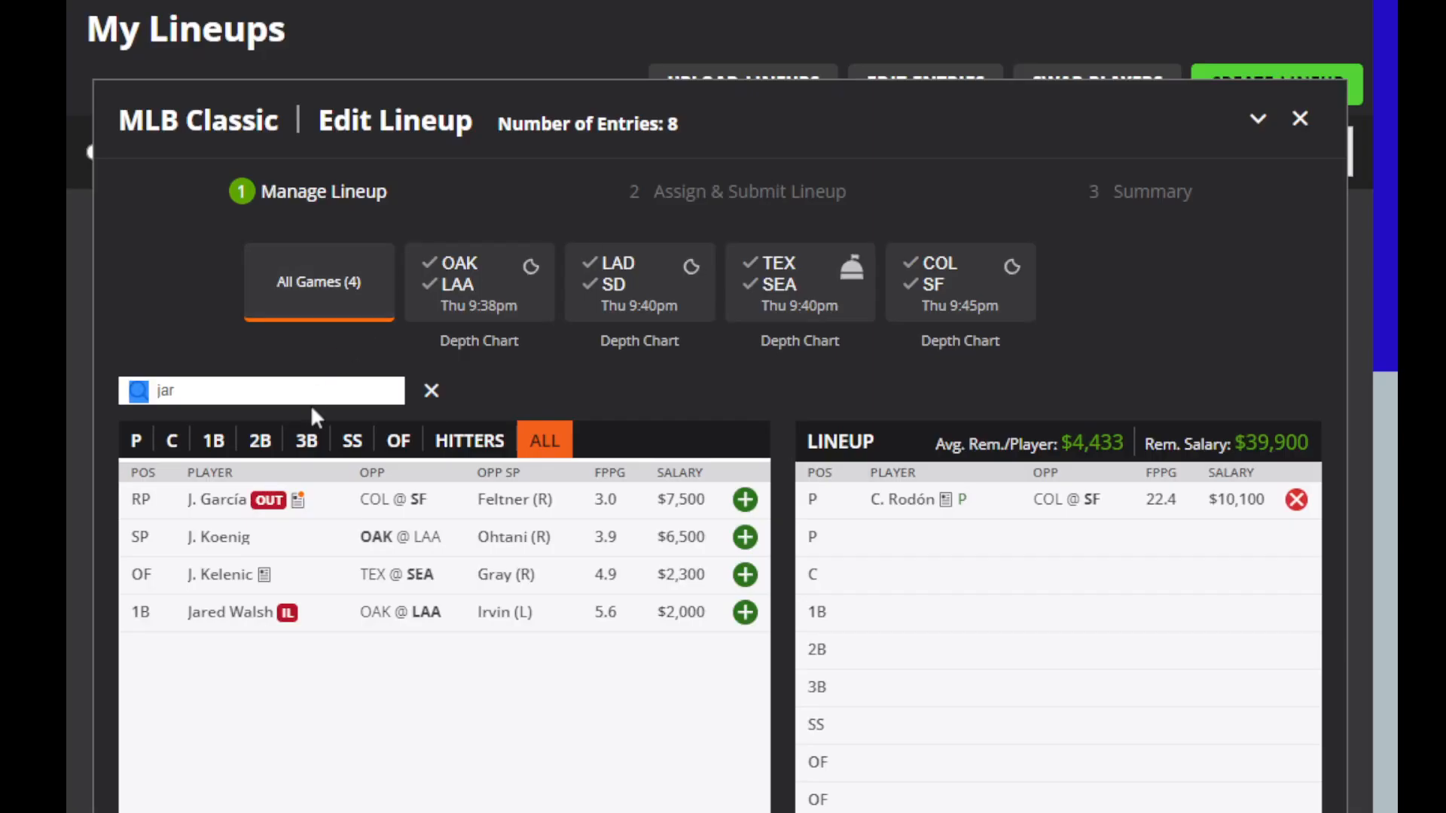
triple_click(313, 397)
text(kemp)
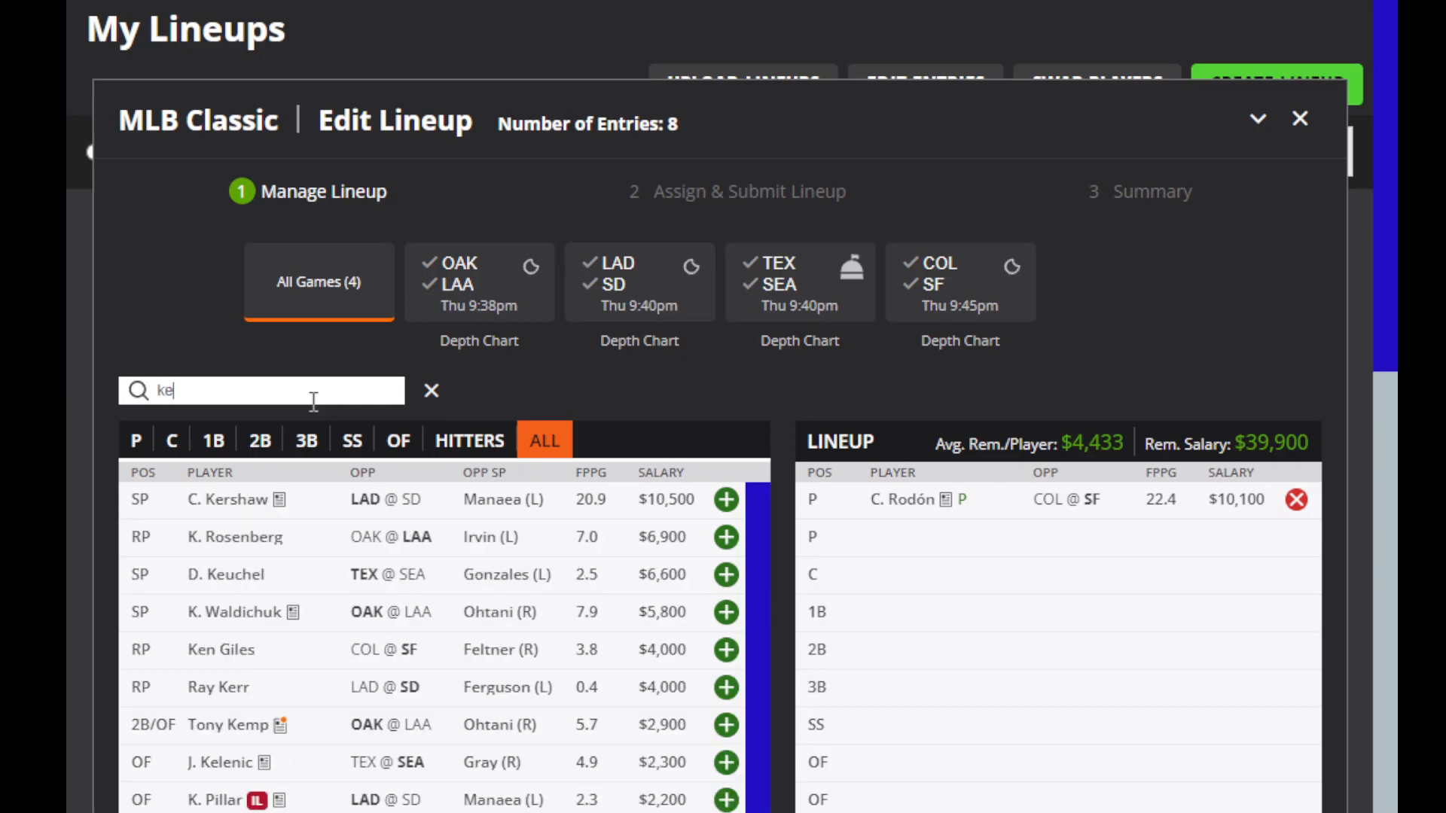
click(241, 501)
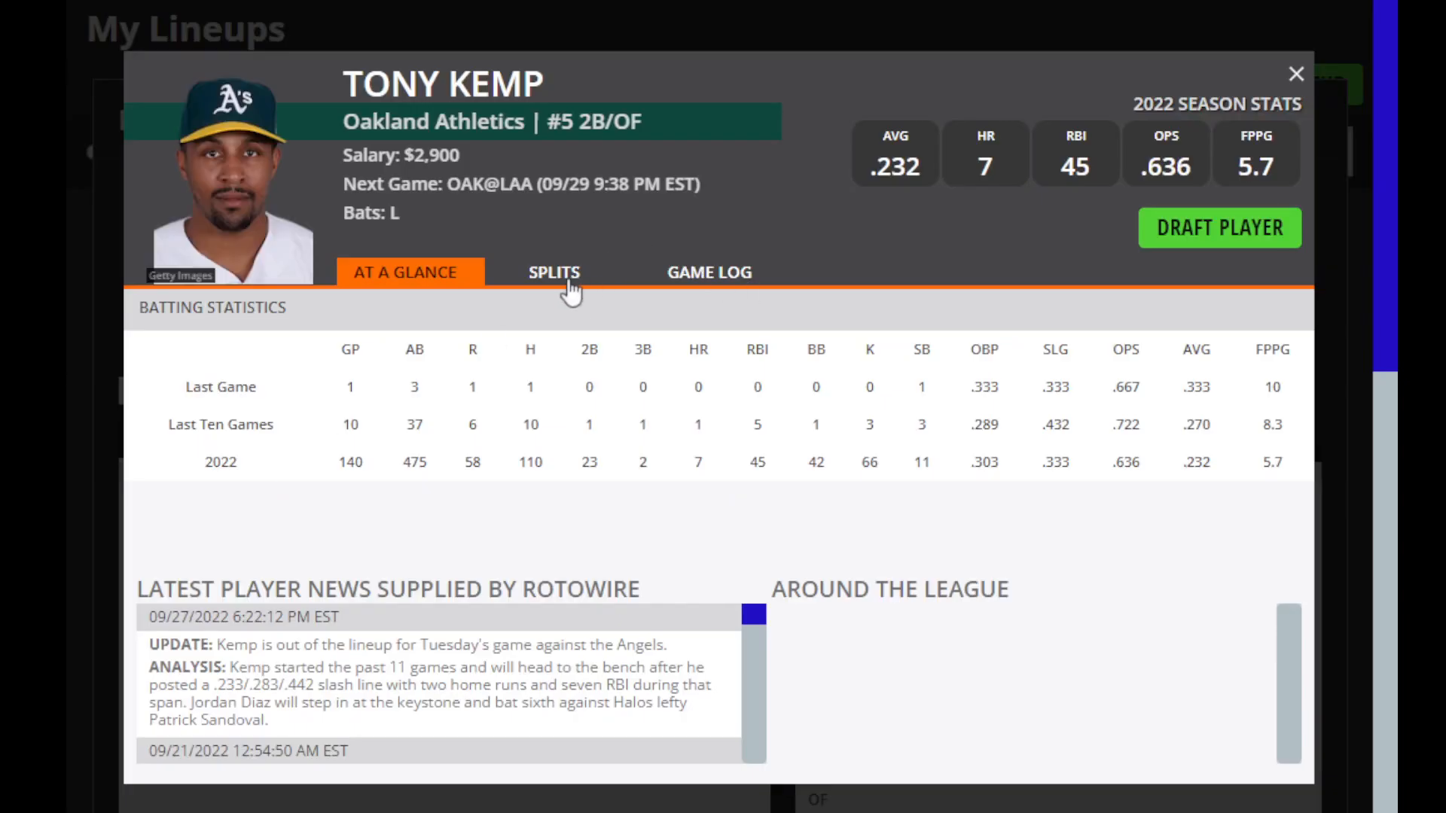
click(570, 293)
click(690, 290)
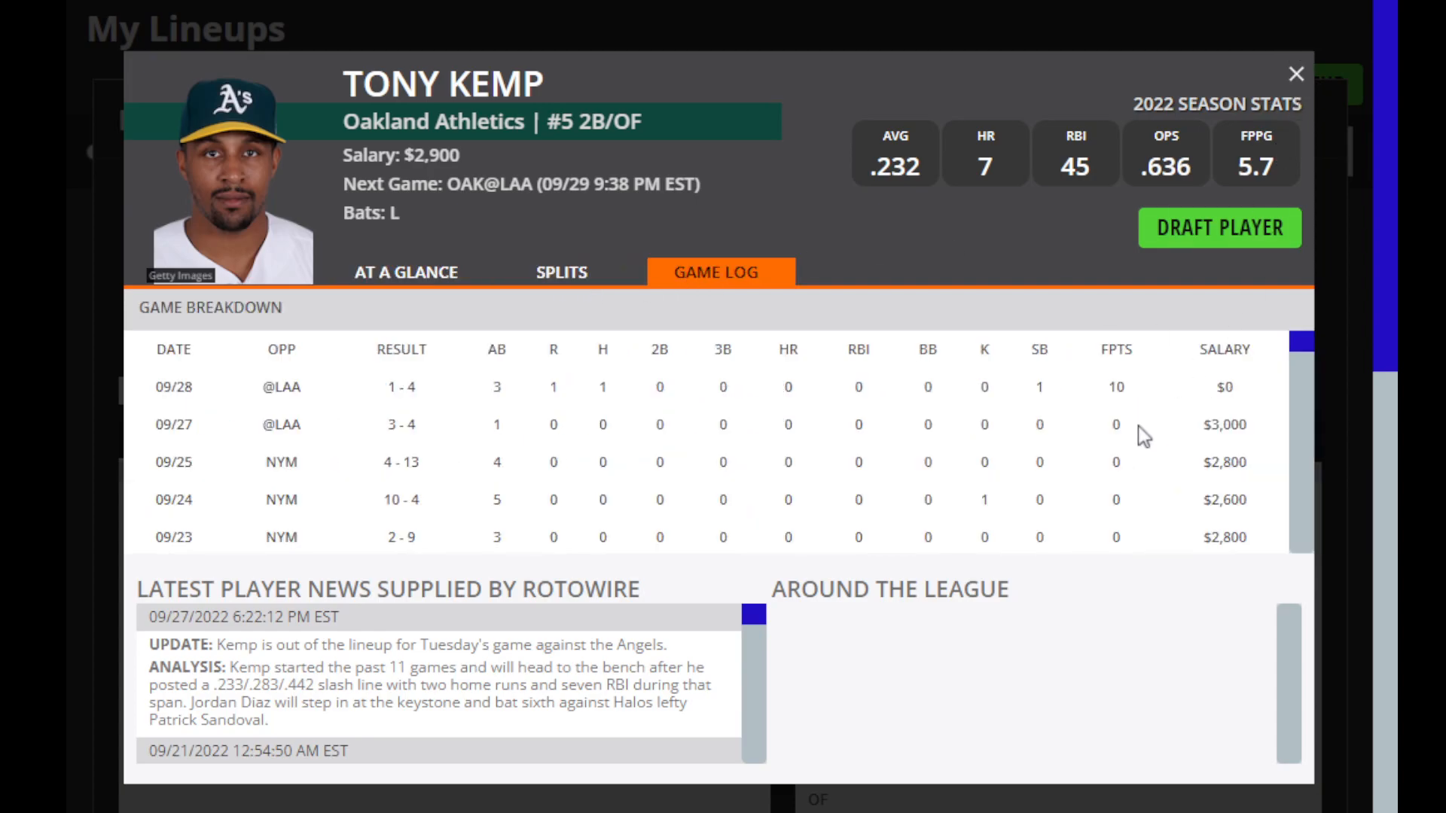
scroll(1137, 430, down, 4)
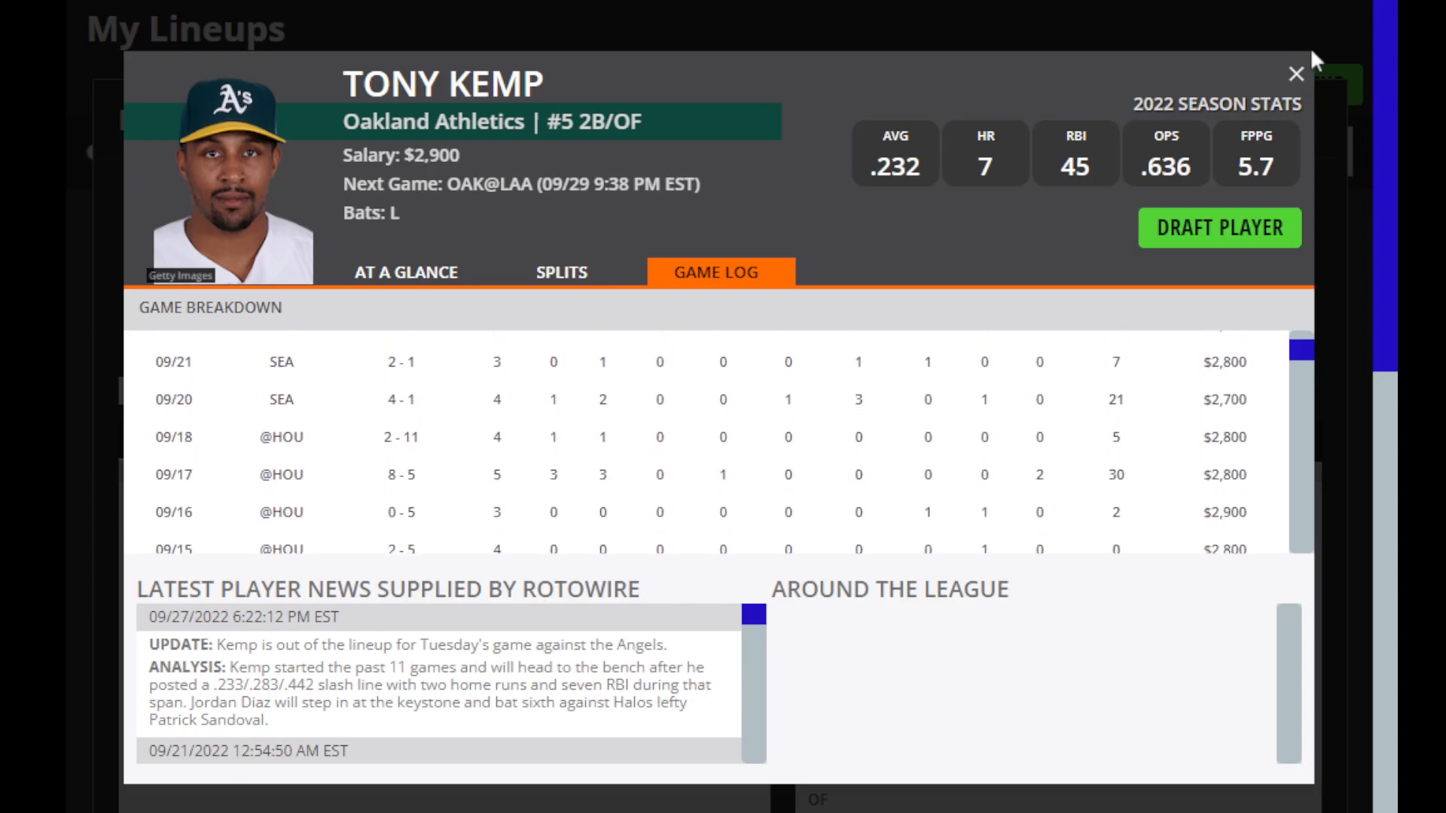
click(1296, 73)
Step: Search the player pool for "war", add Taylor Ward to the lineup as an outfielder and review his game log
double_click(324, 398)
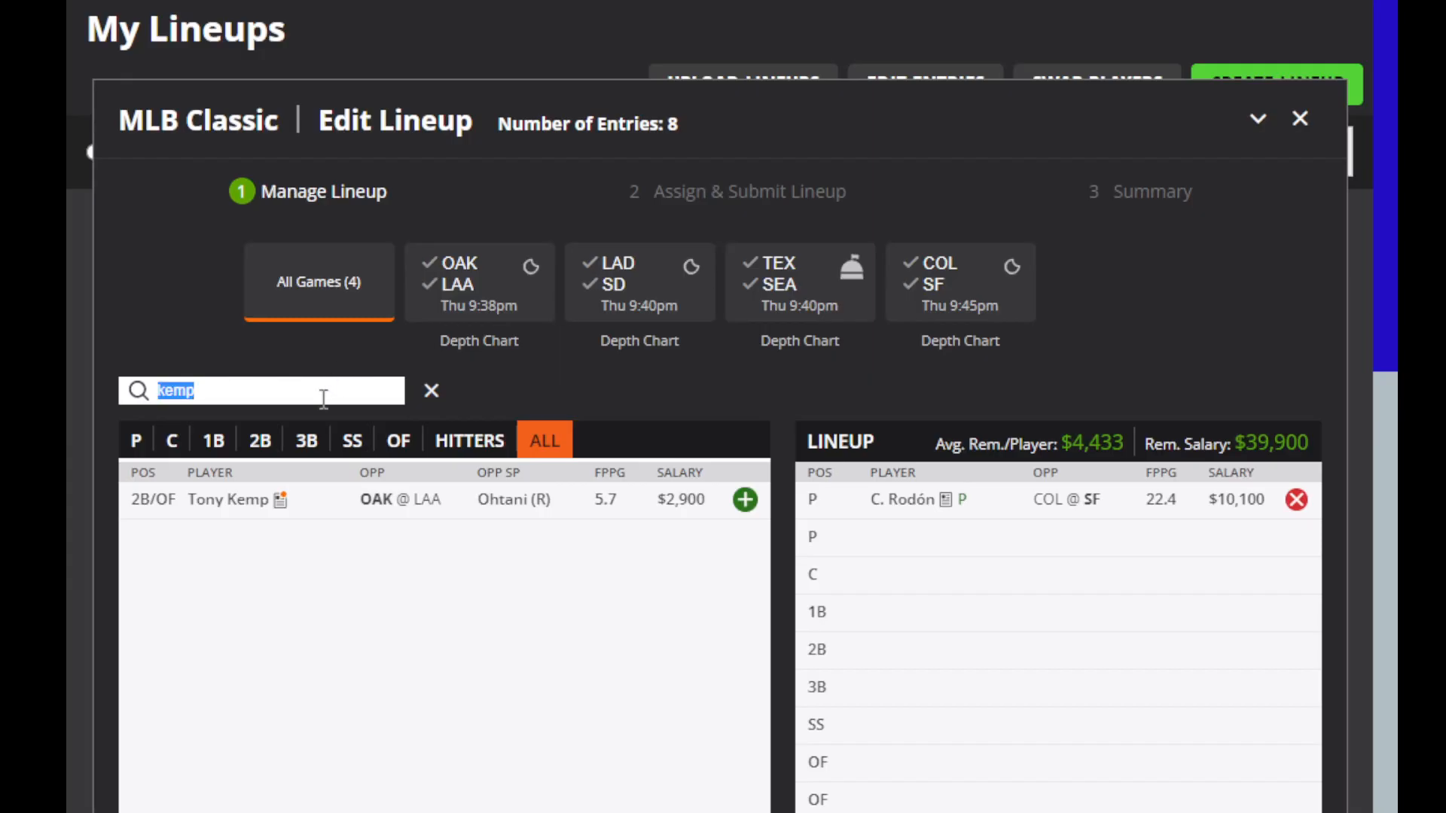
key(BackSpace)
text(war)
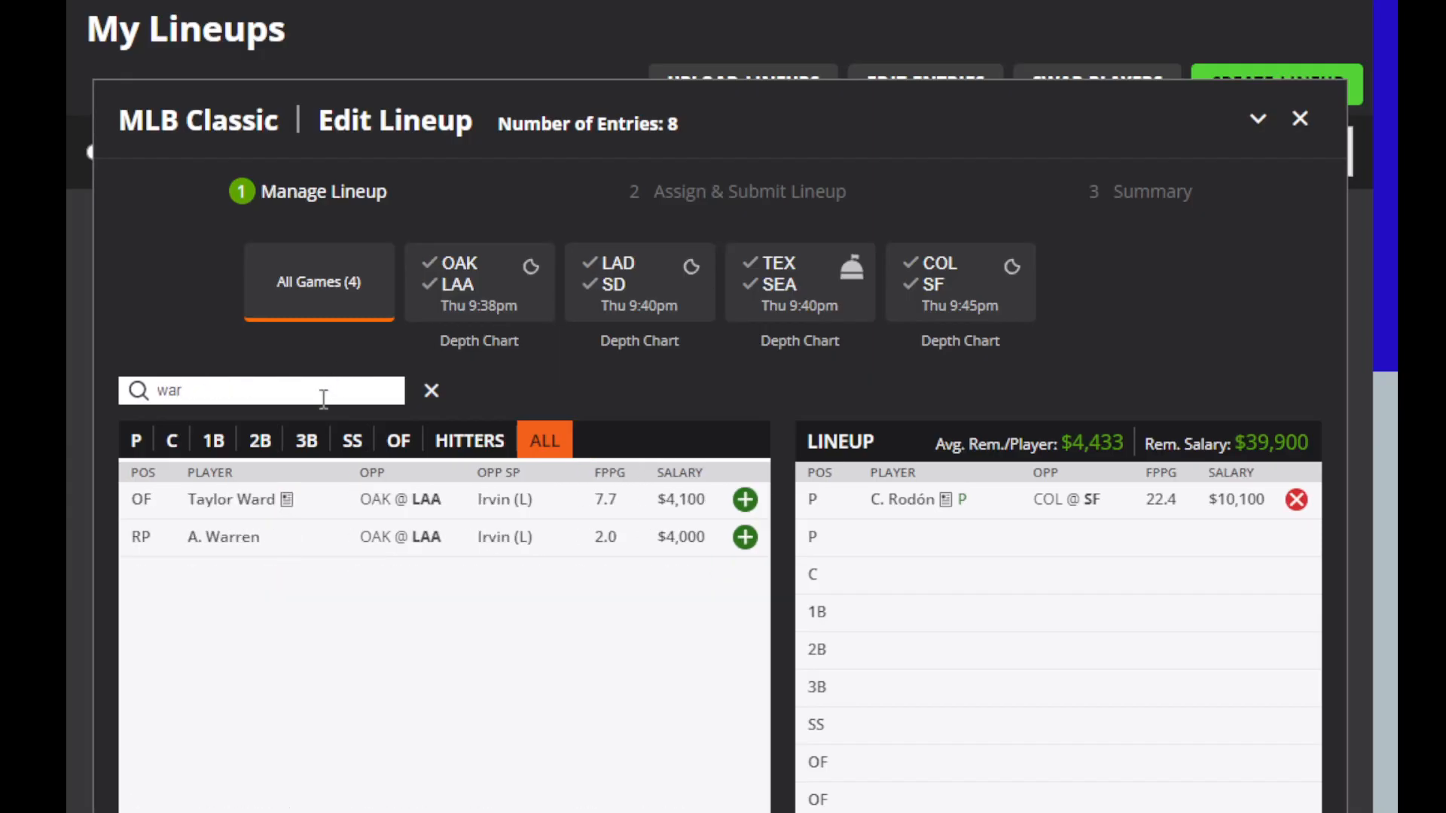
click(744, 499)
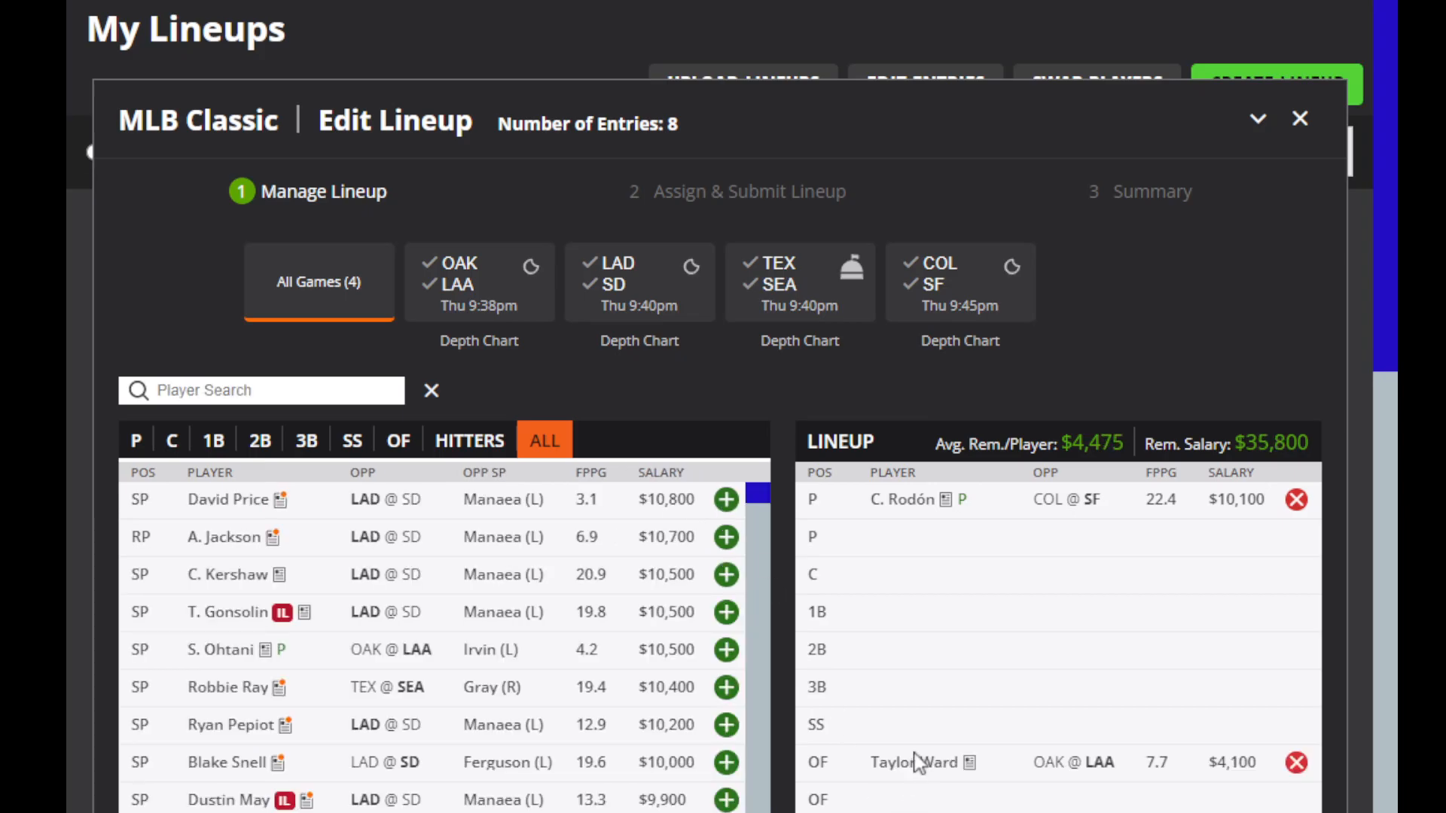
click(913, 762)
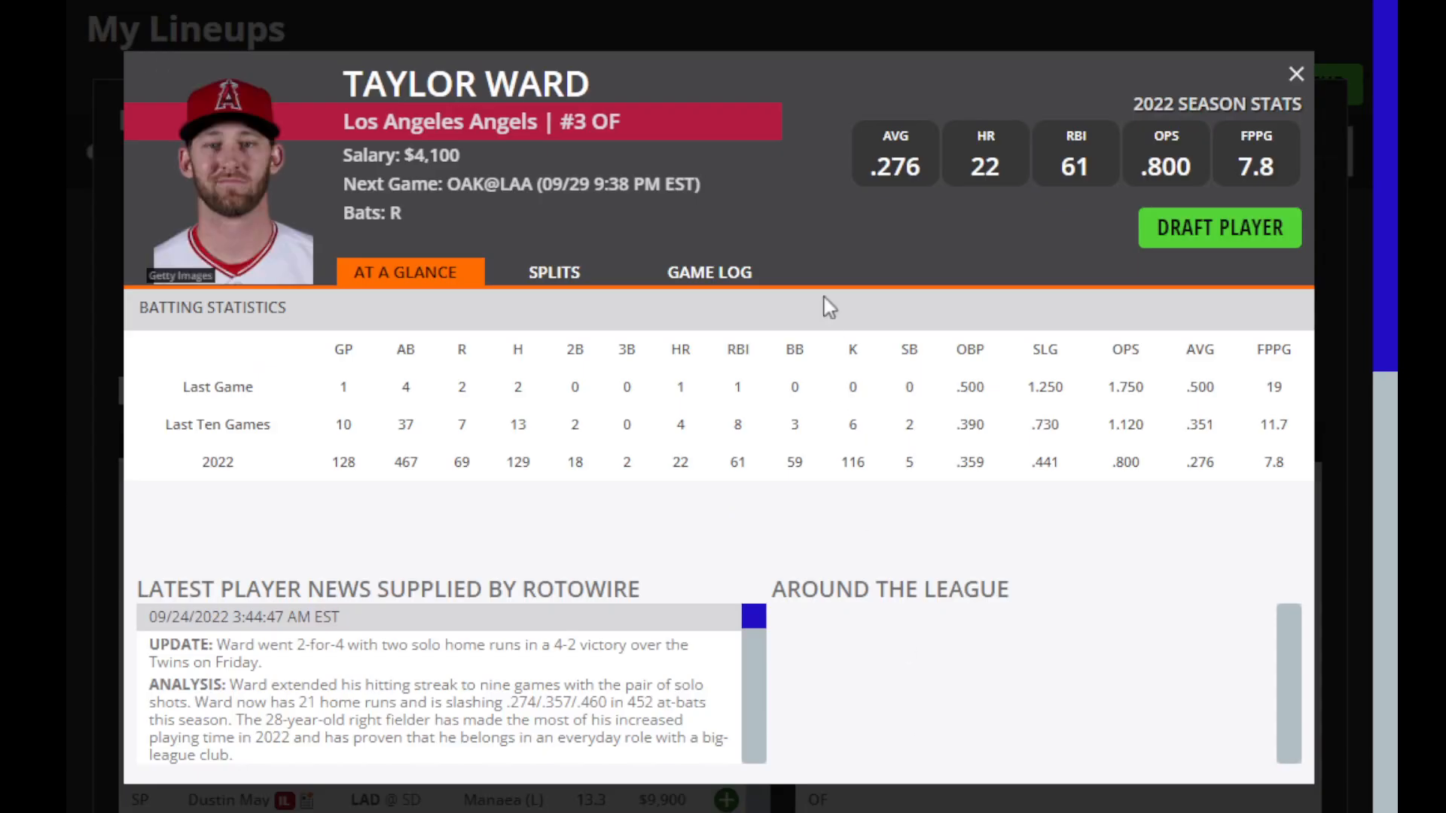
click(707, 275)
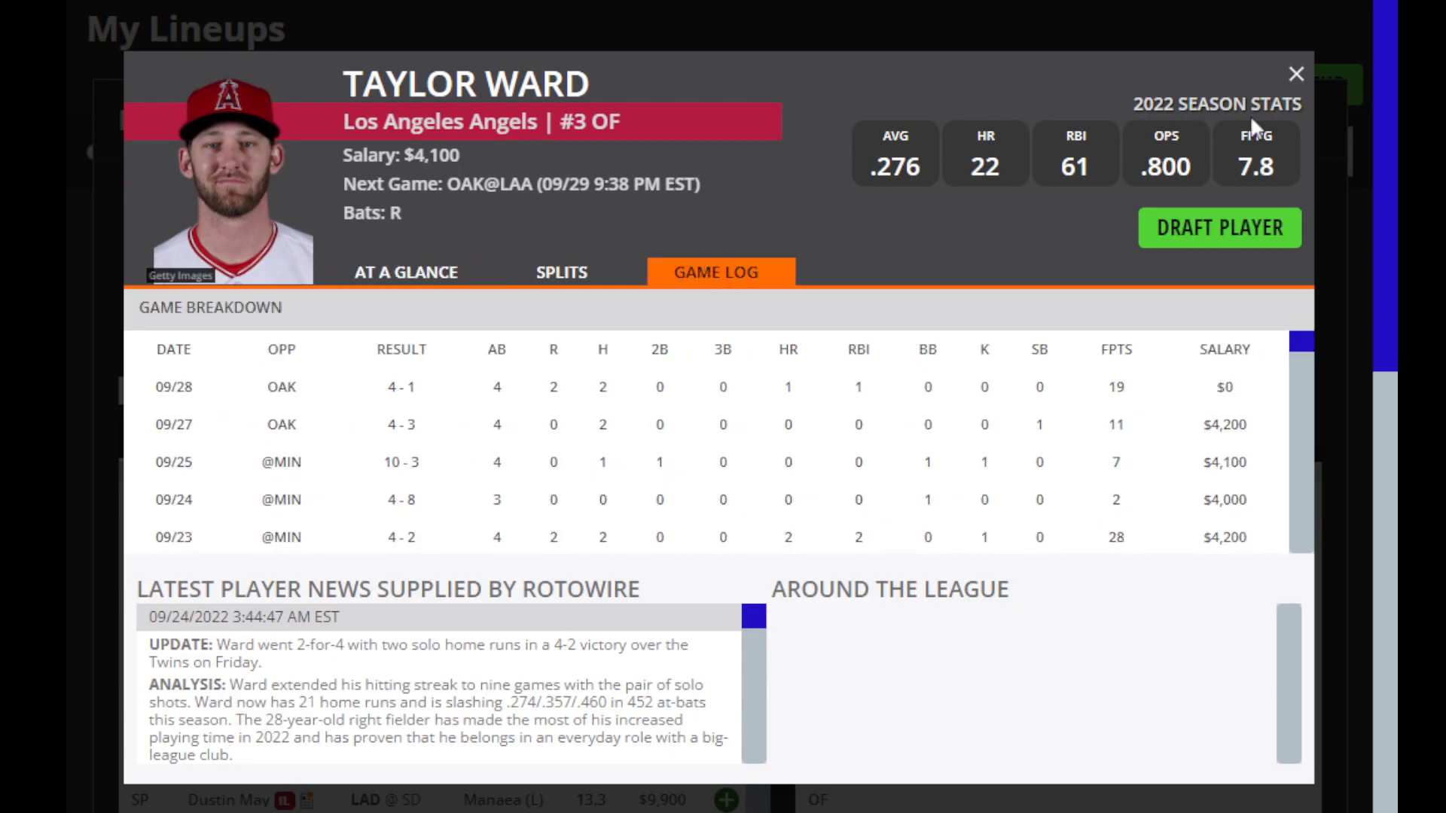
click(1295, 78)
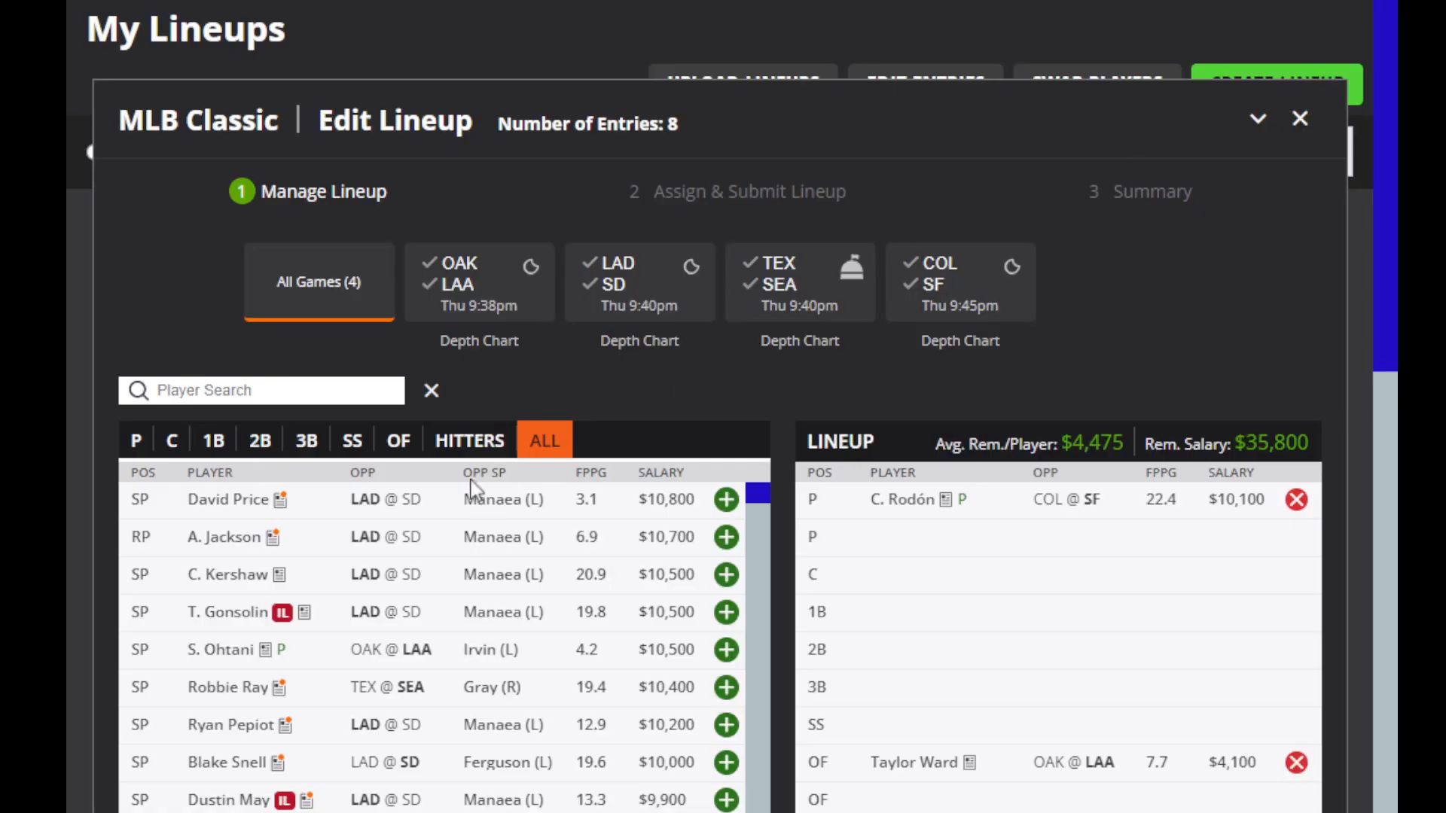
Step: Search the player pool for "mik", review Mike Yastrzemski's batting stats and splits, and draft him as an outfielder
click(364, 393)
text(mik)
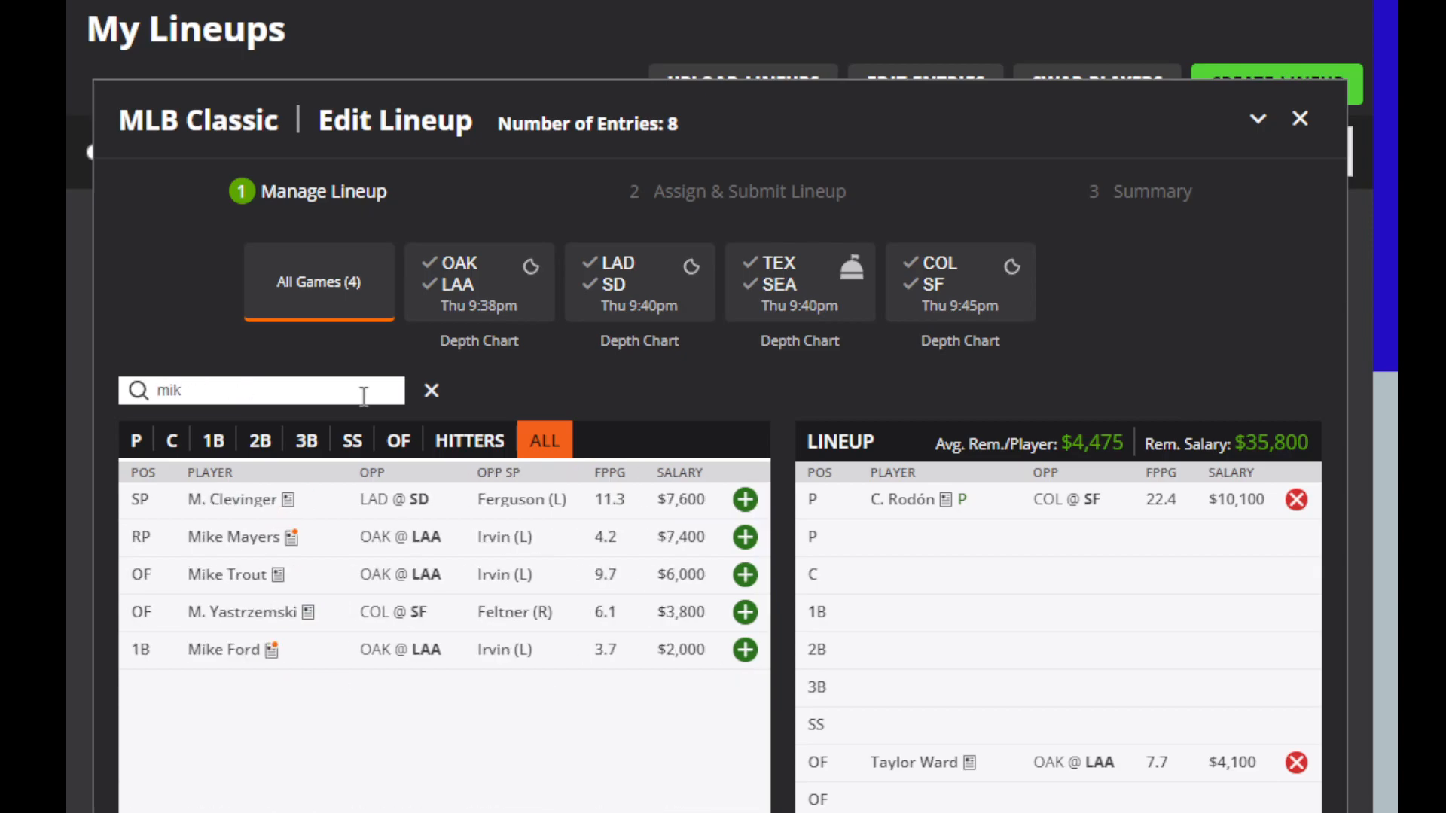
click(241, 613)
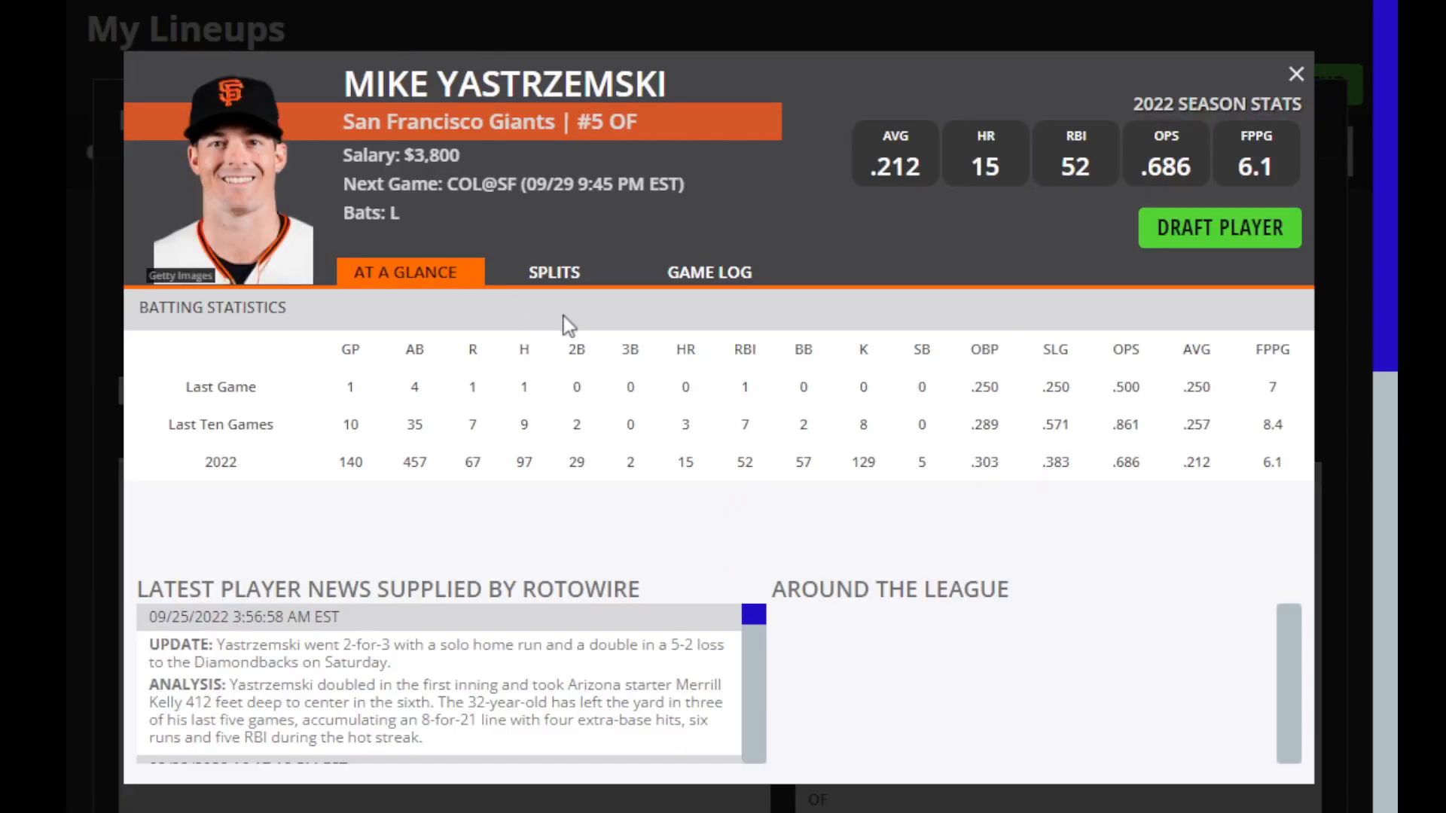
click(567, 272)
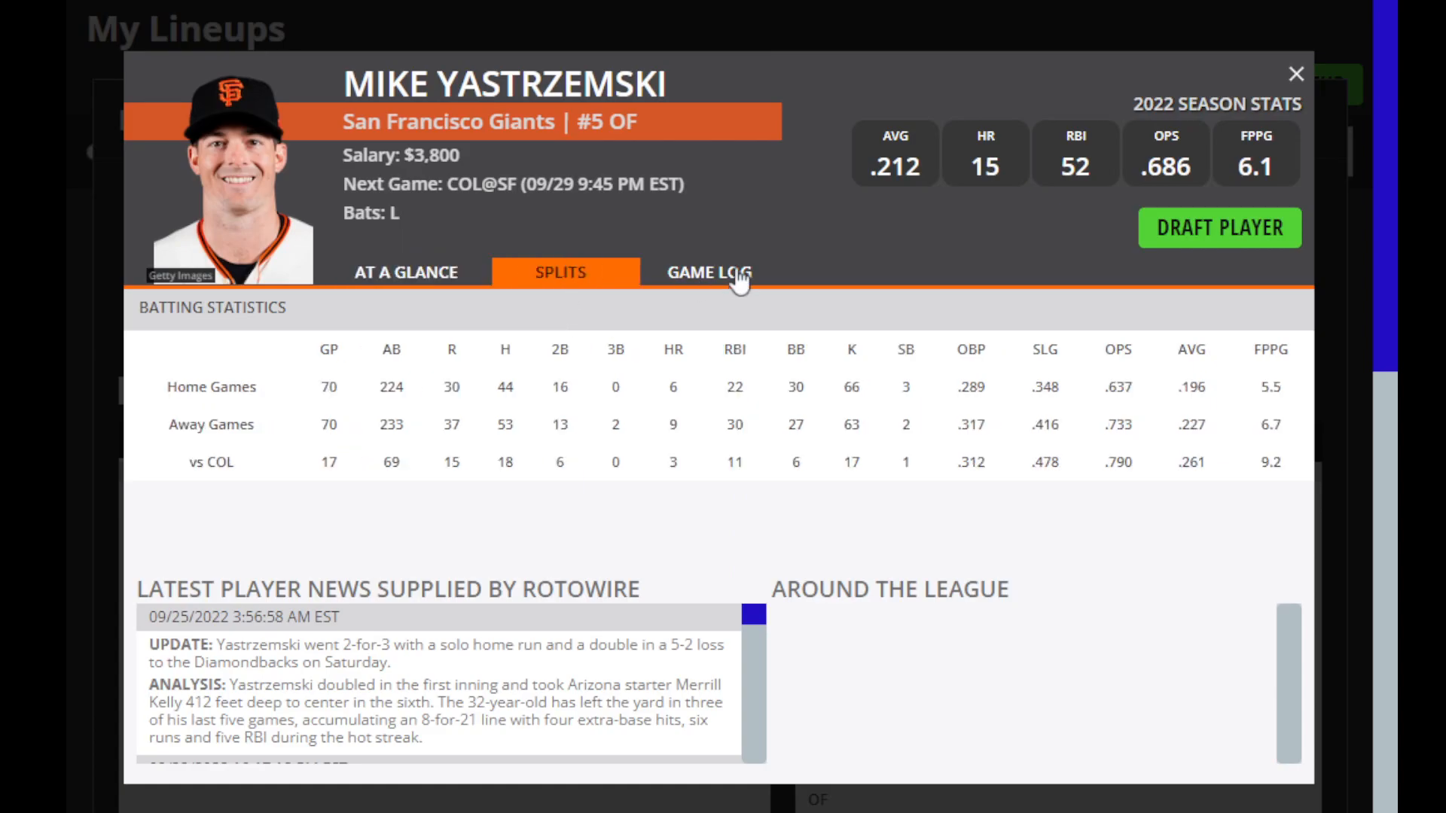
click(1175, 247)
Step: Search the player pool for "pro" and review Jurickson Profar's batting stats, splits and game log
click(311, 380)
text(pro)
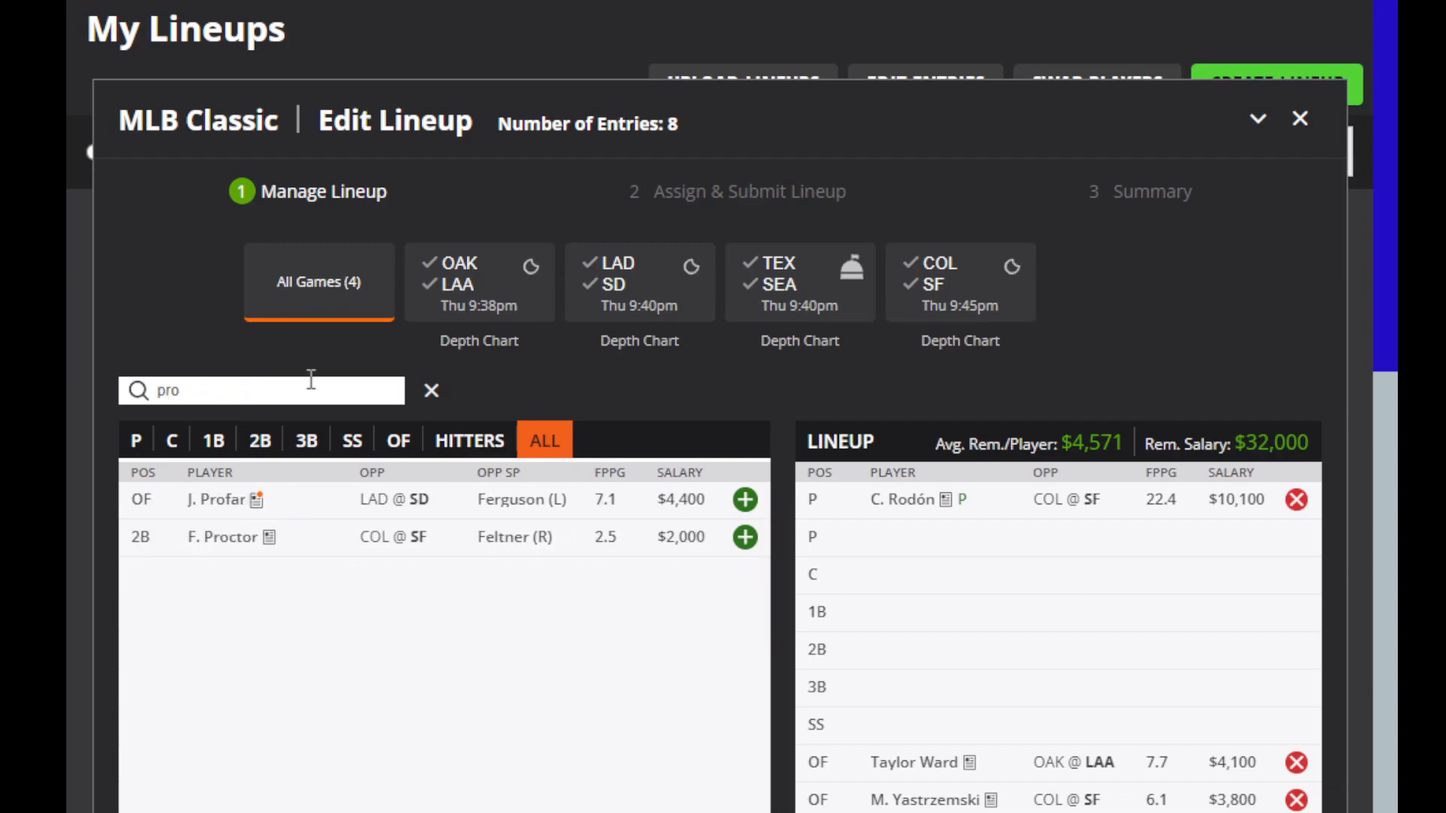
click(225, 501)
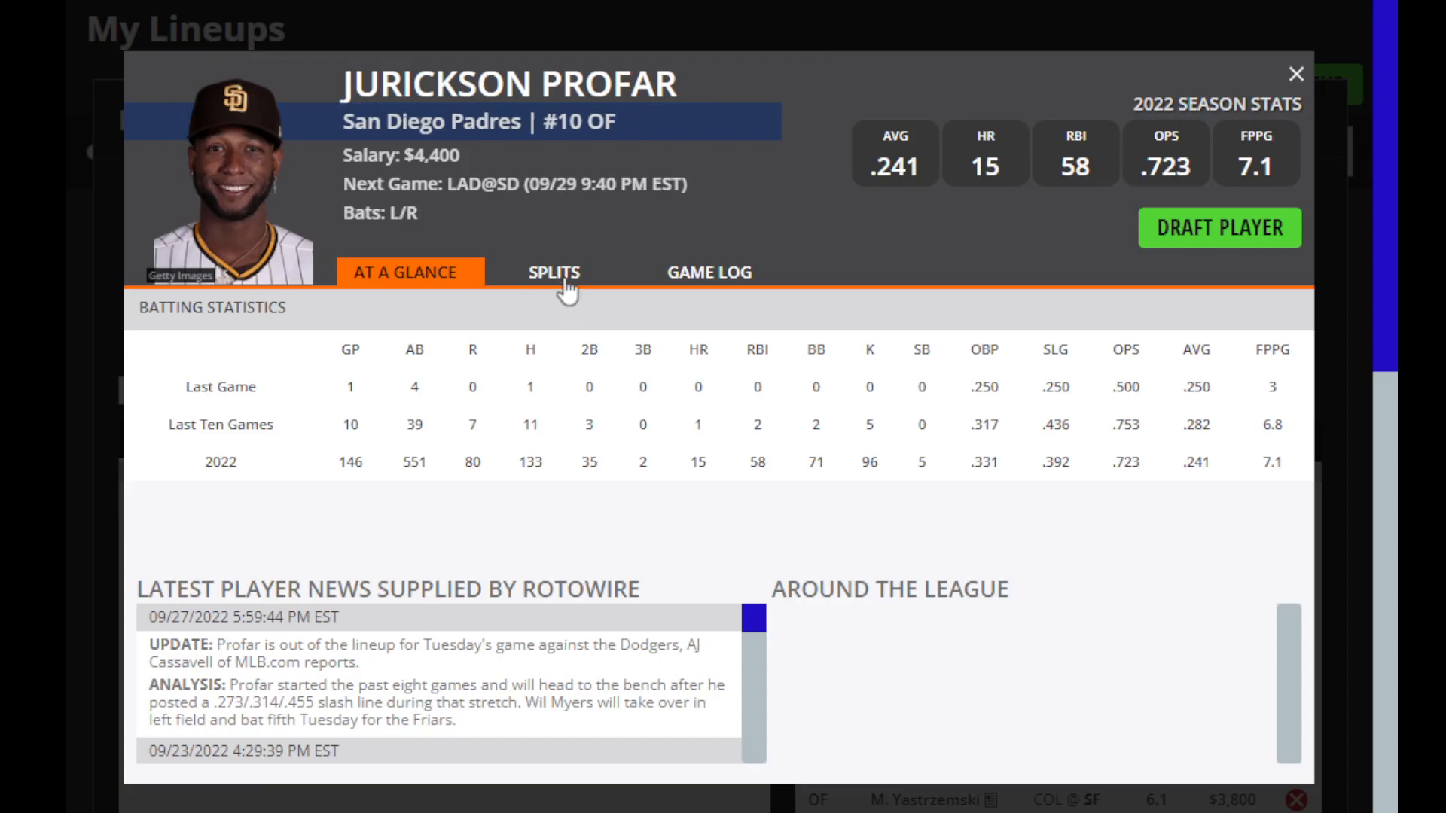
click(567, 291)
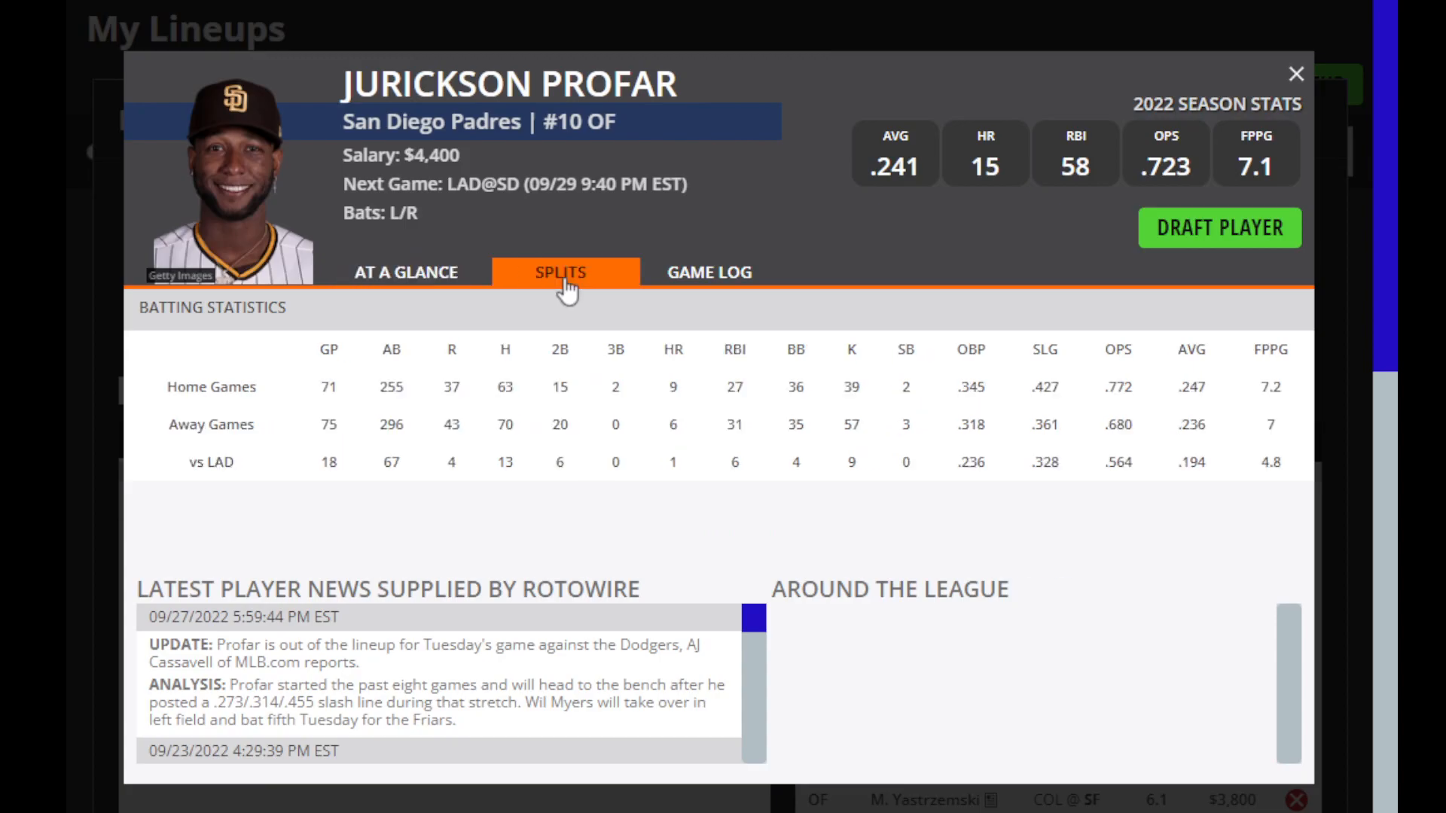
click(750, 278)
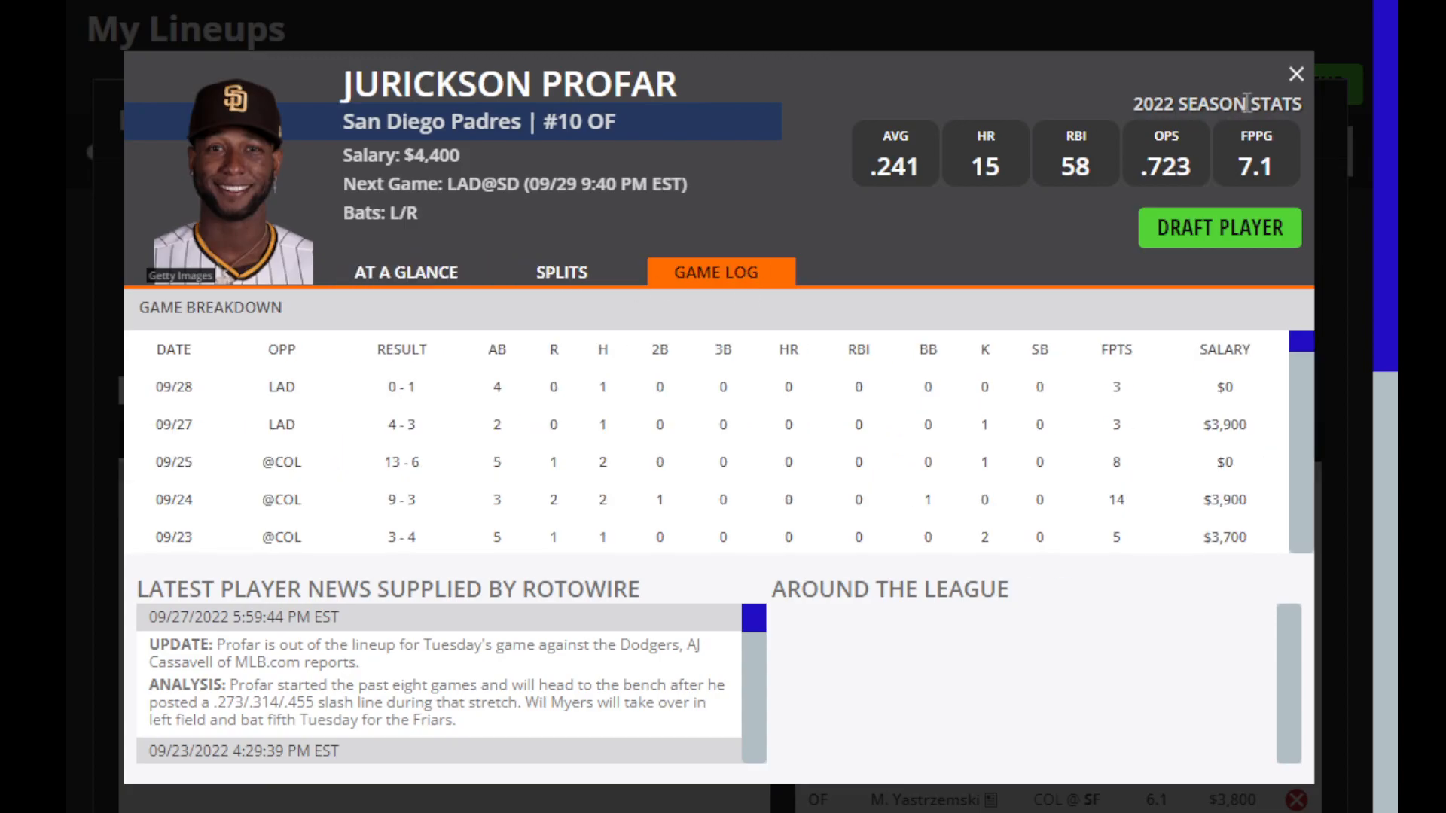
click(1295, 76)
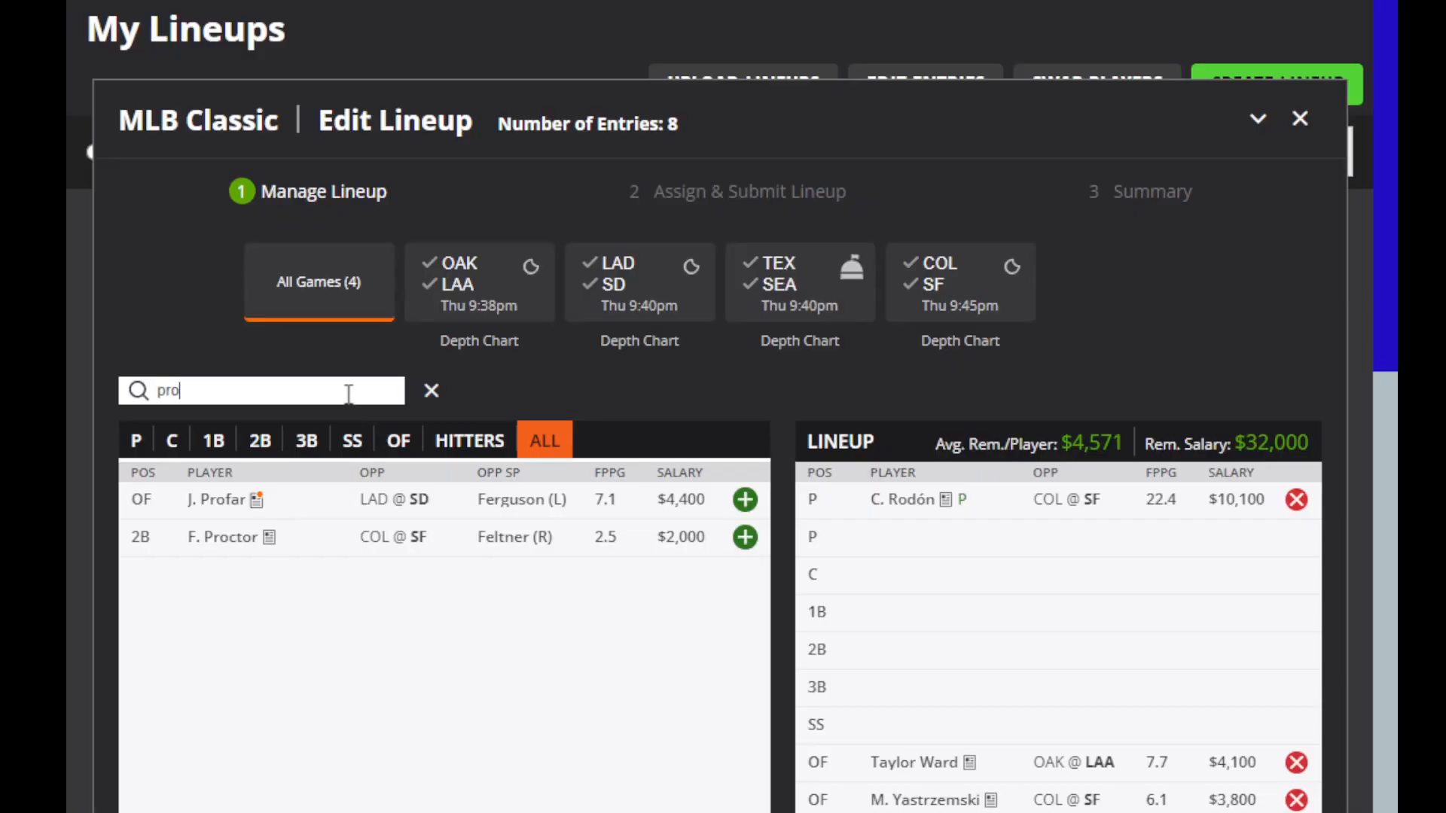
Step: Clear the player search, filter the pool to outfielders and review Mike Trout's batting stats and game log
key(BackSpace)
key(BackSpace)
key(BackSpace)
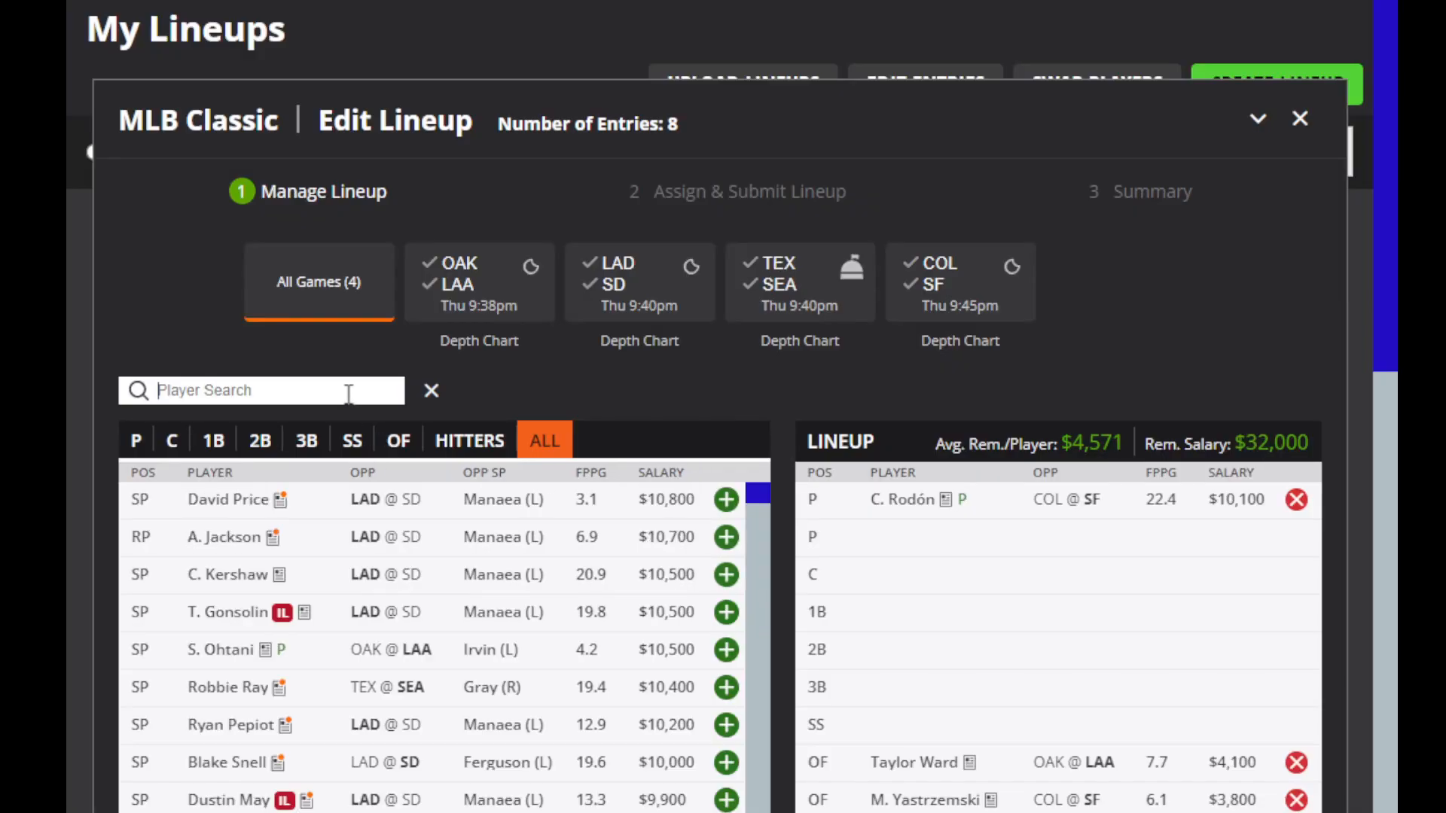
click(388, 452)
click(205, 500)
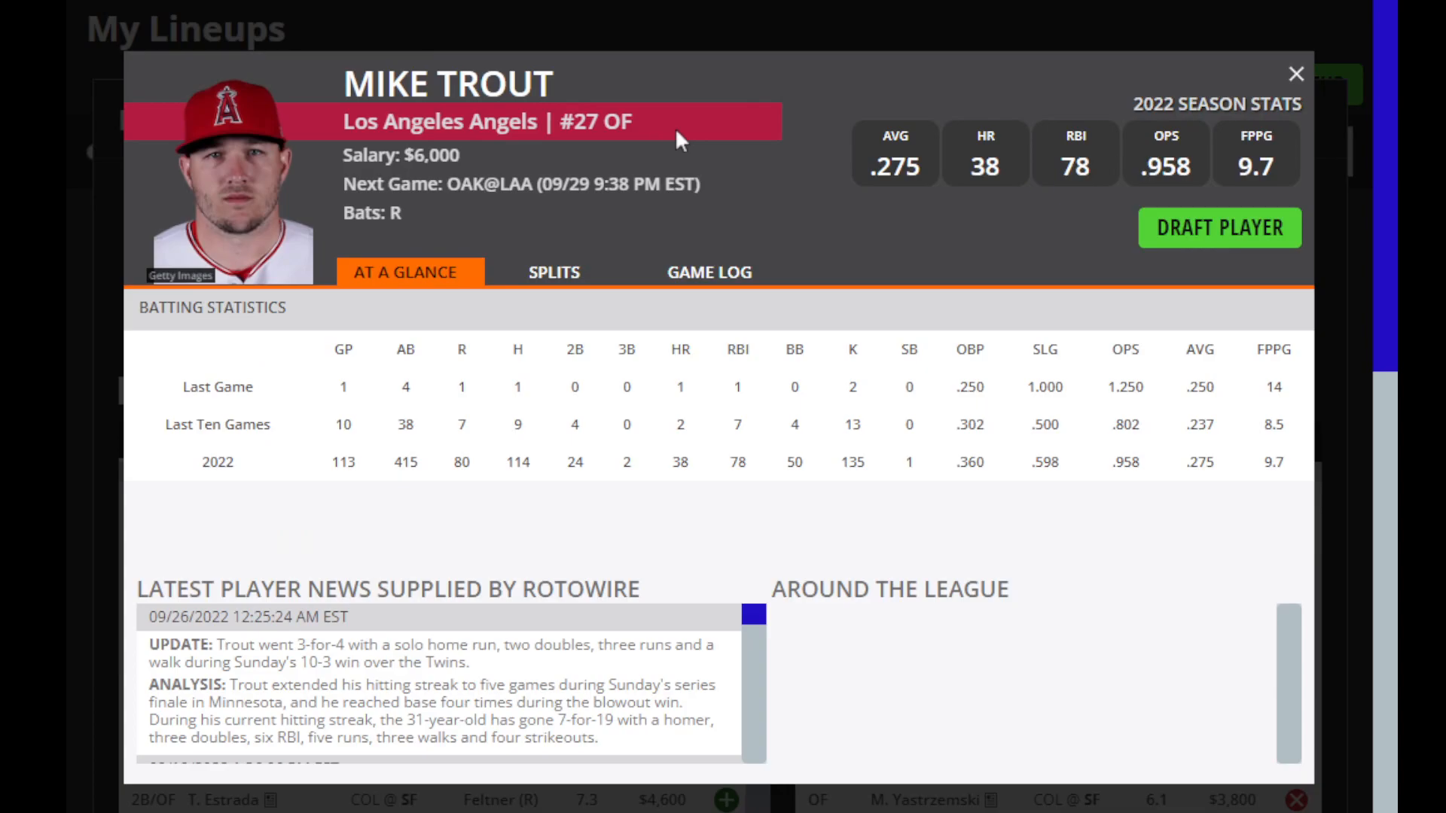
click(702, 275)
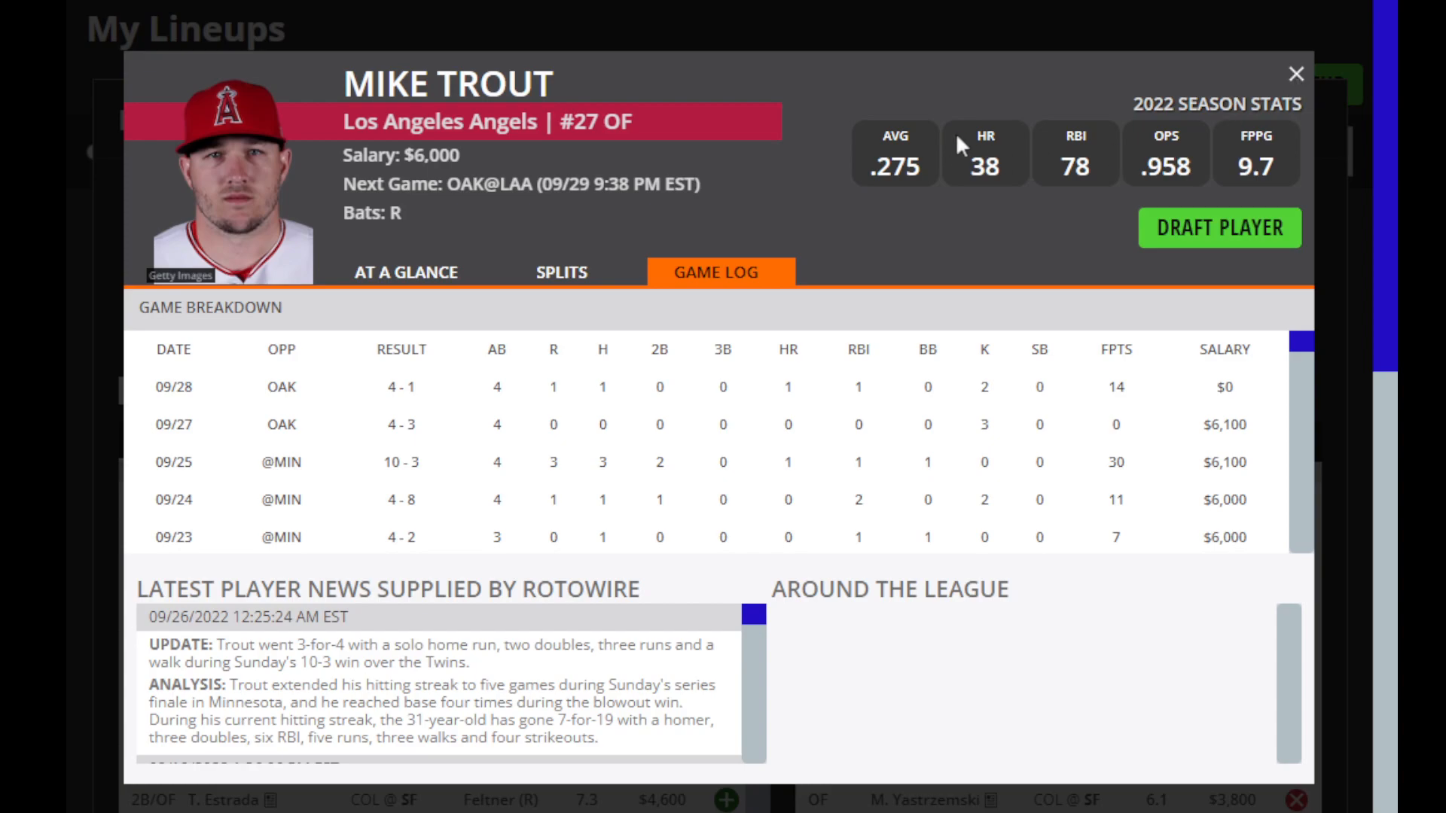
click(1296, 74)
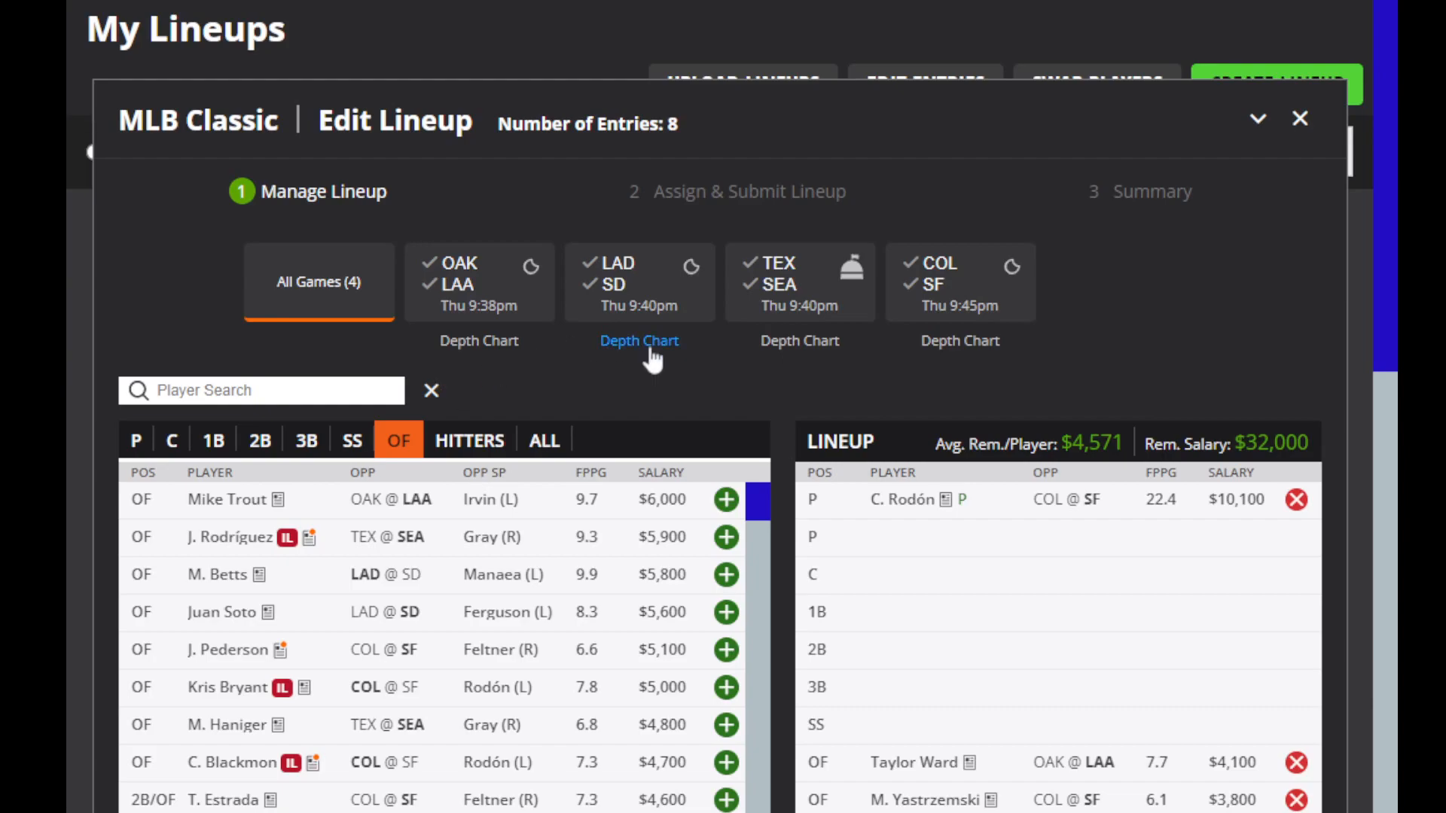
Step: Filter the player pool to pitchers
click(137, 443)
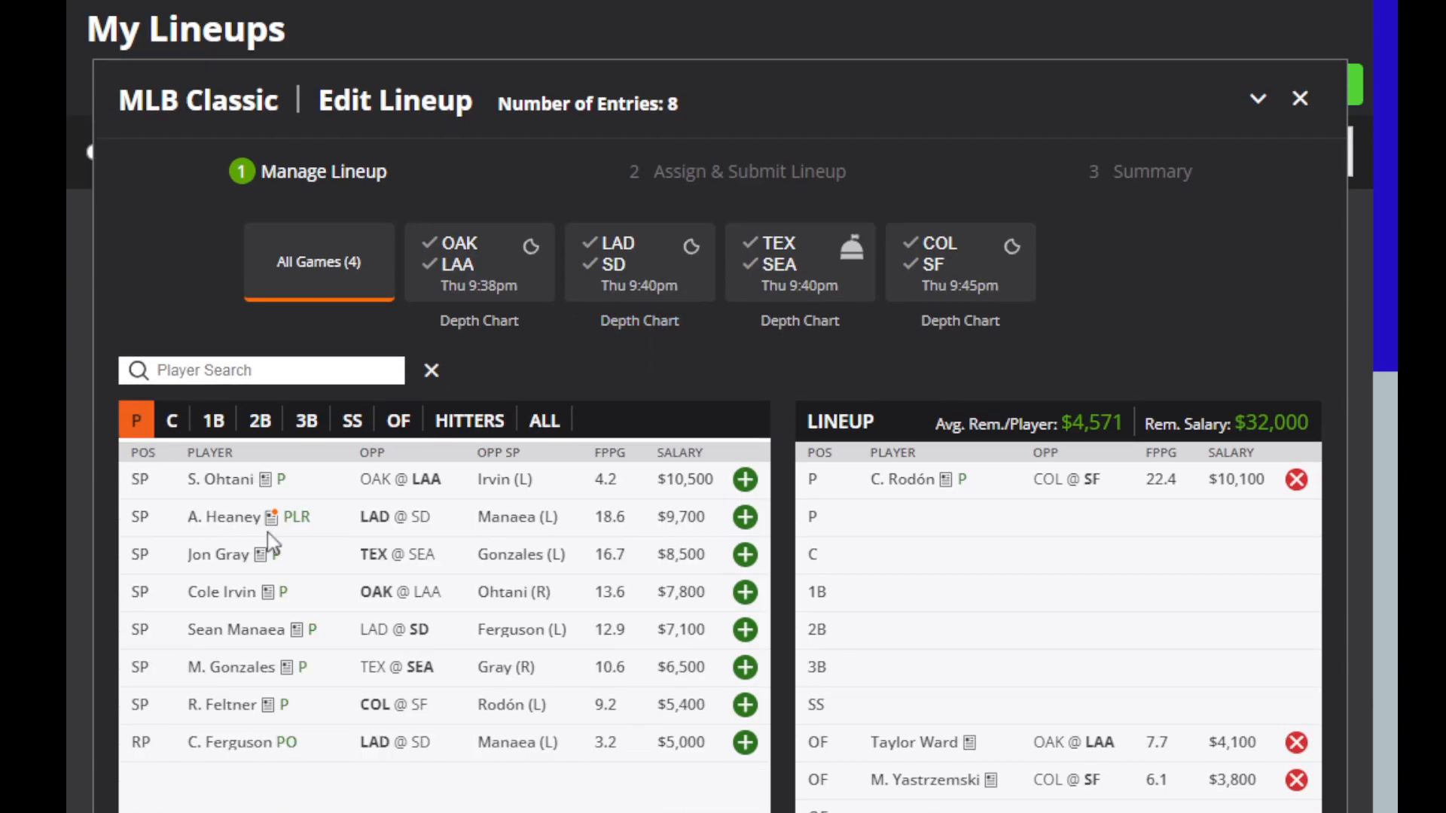